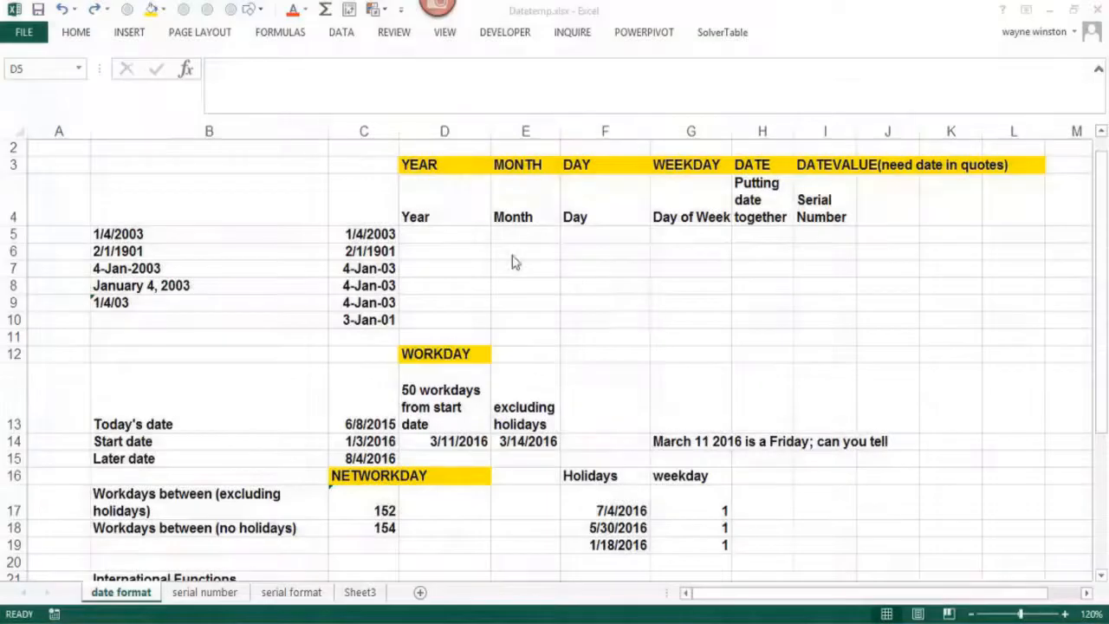
Step: Enter the formula =TODAY() in cell J17 to return the current date
click(428, 235)
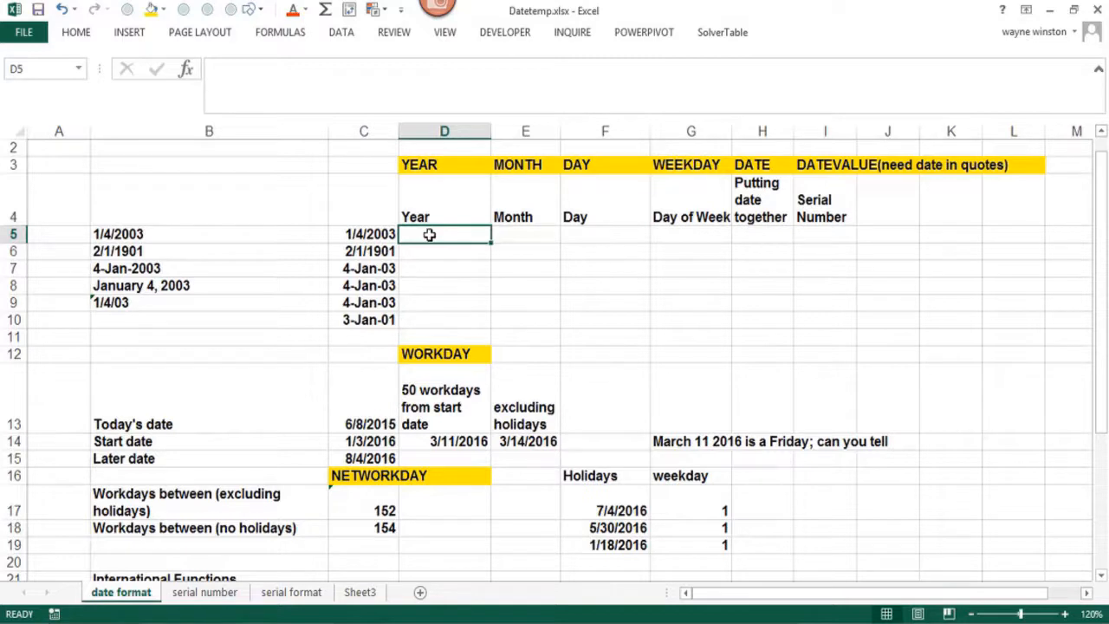
click(888, 499)
key(Right)
key(Right)
key(Right)
key(Left)
key(Left)
key(Left)
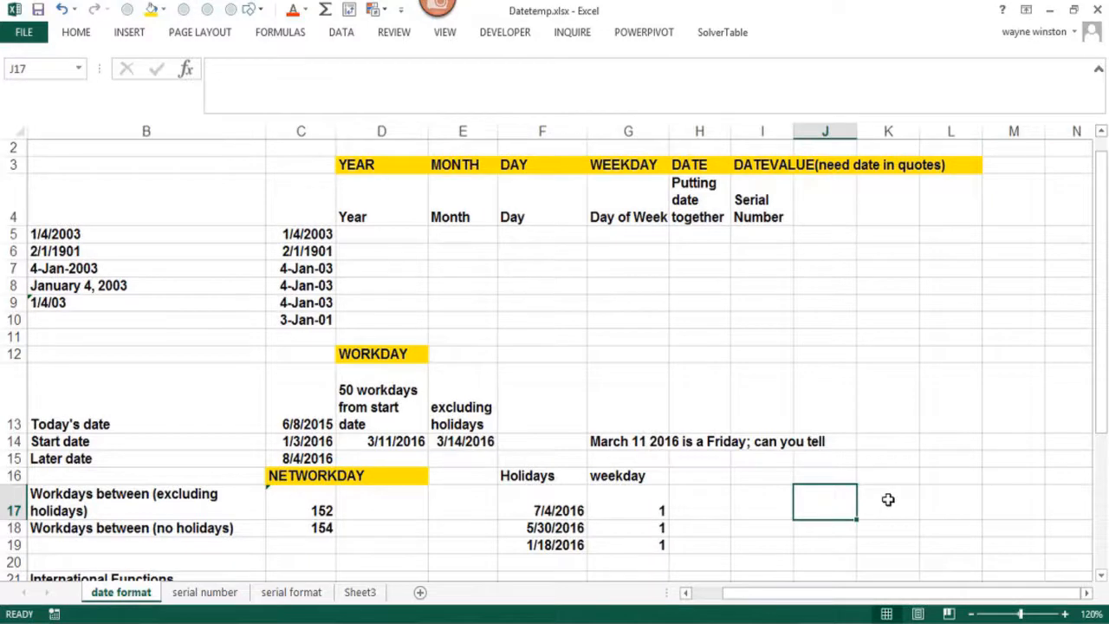
text(=T)
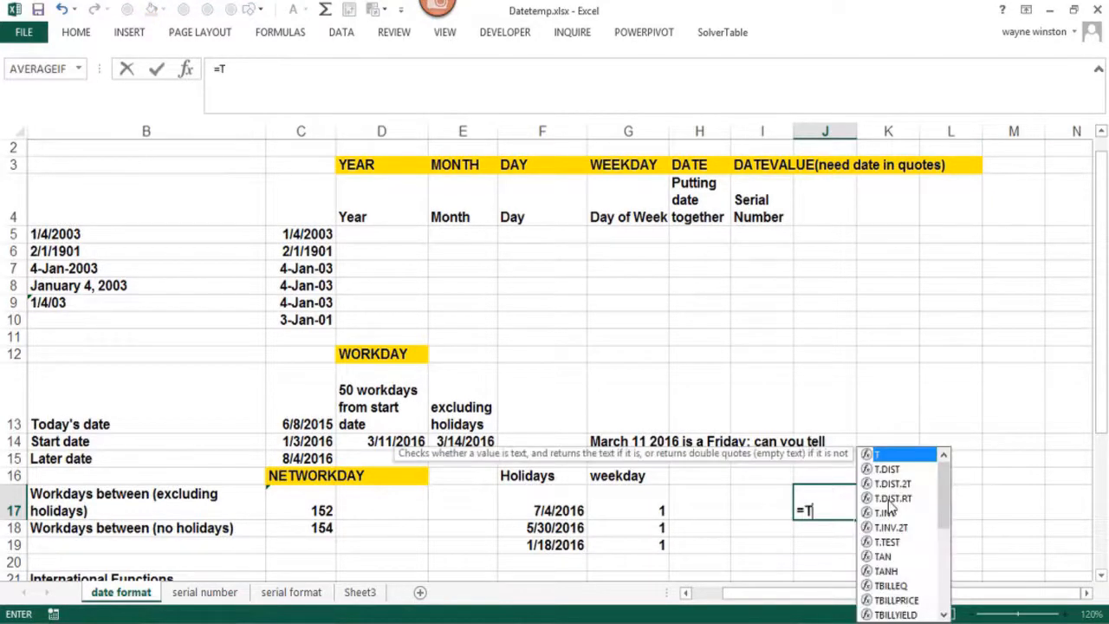
text(oday)
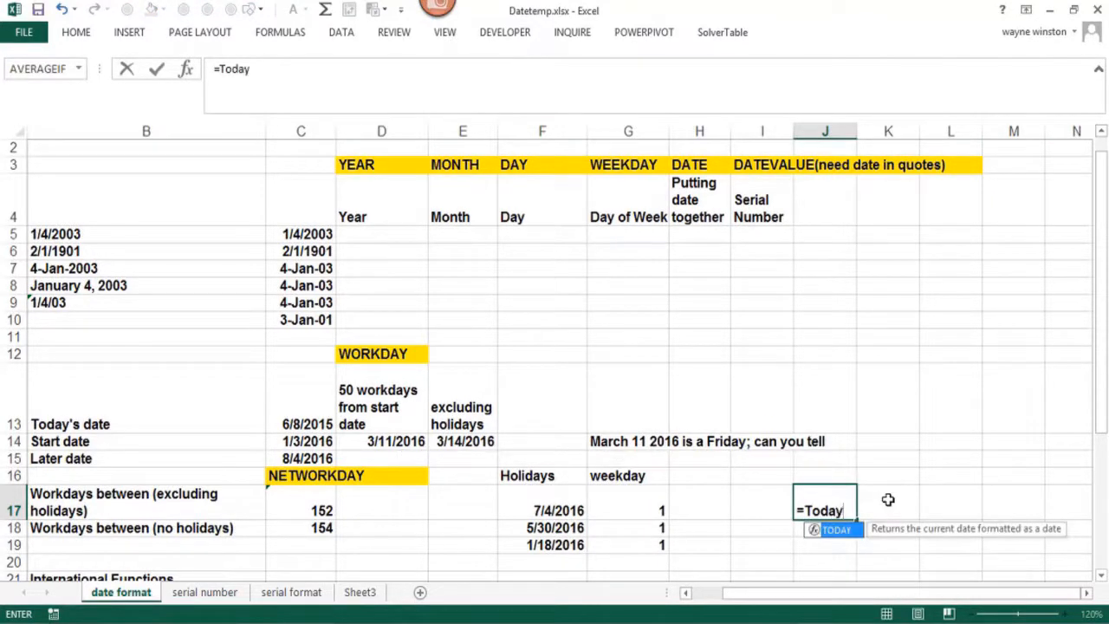
text(())
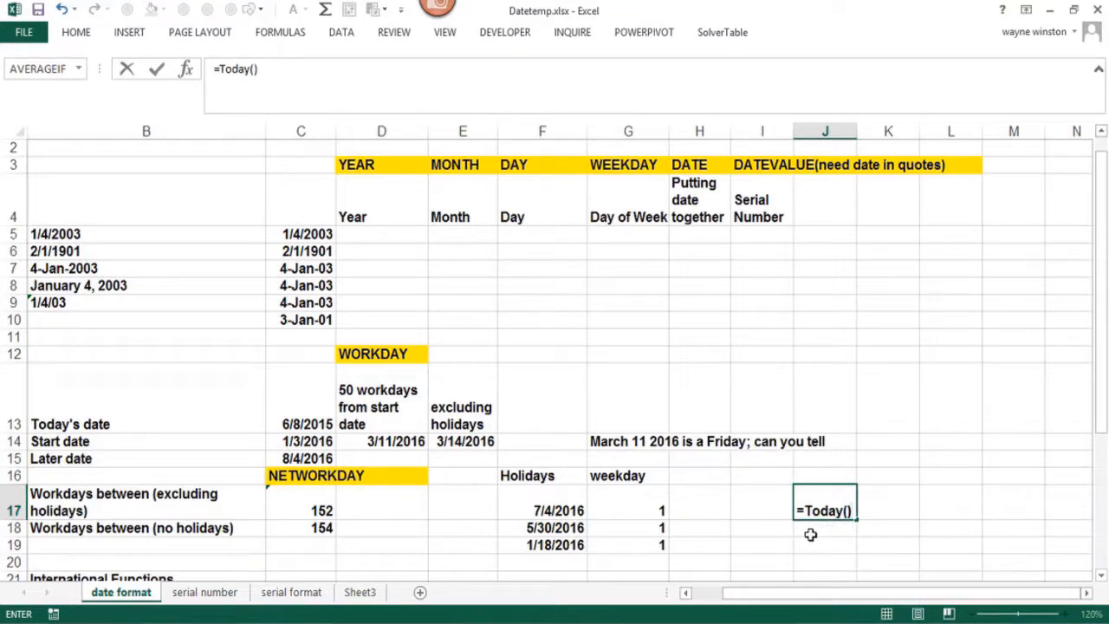
key(Return)
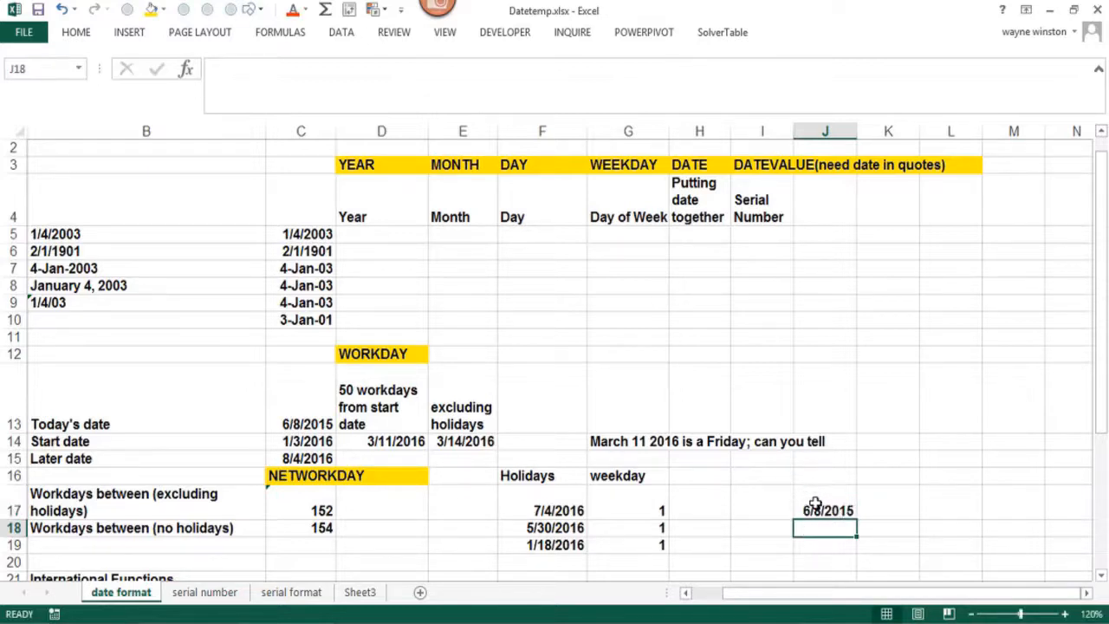
Step: Enter the formula =NOW() in cell J18 to return the current date and time
click(814, 509)
click(816, 526)
text(=npo)
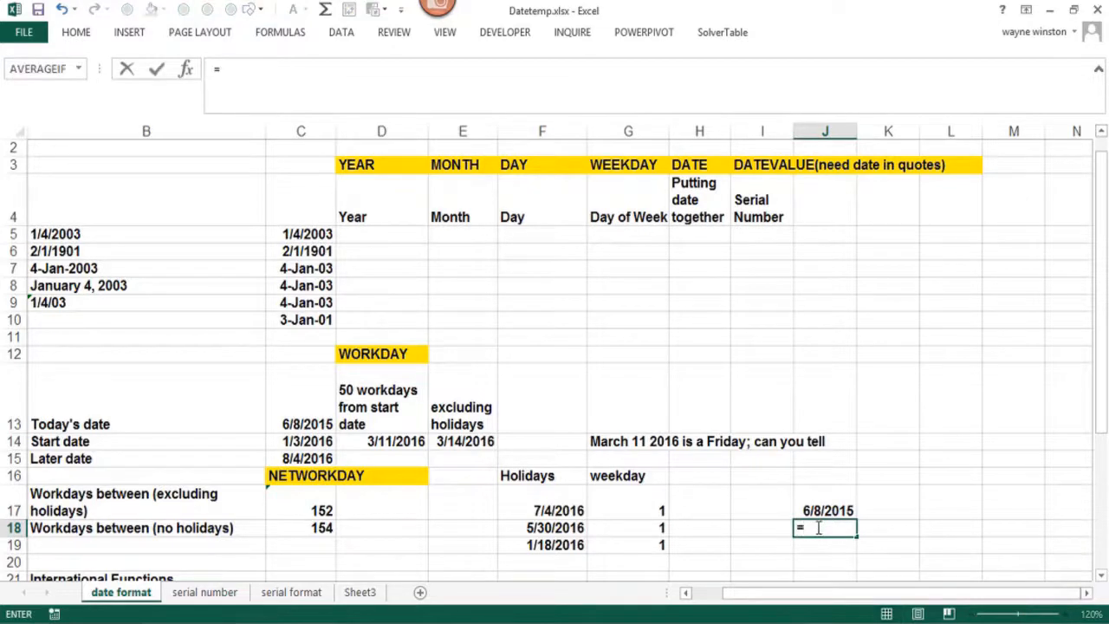
key(BackSpace)
key(BackSpace)
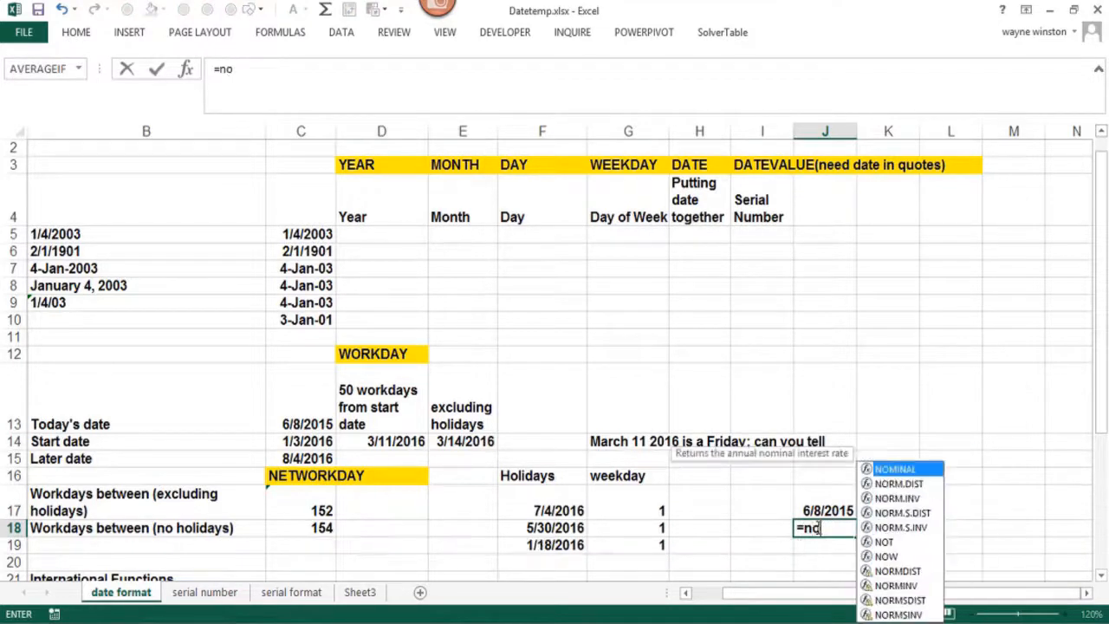
text(ow())
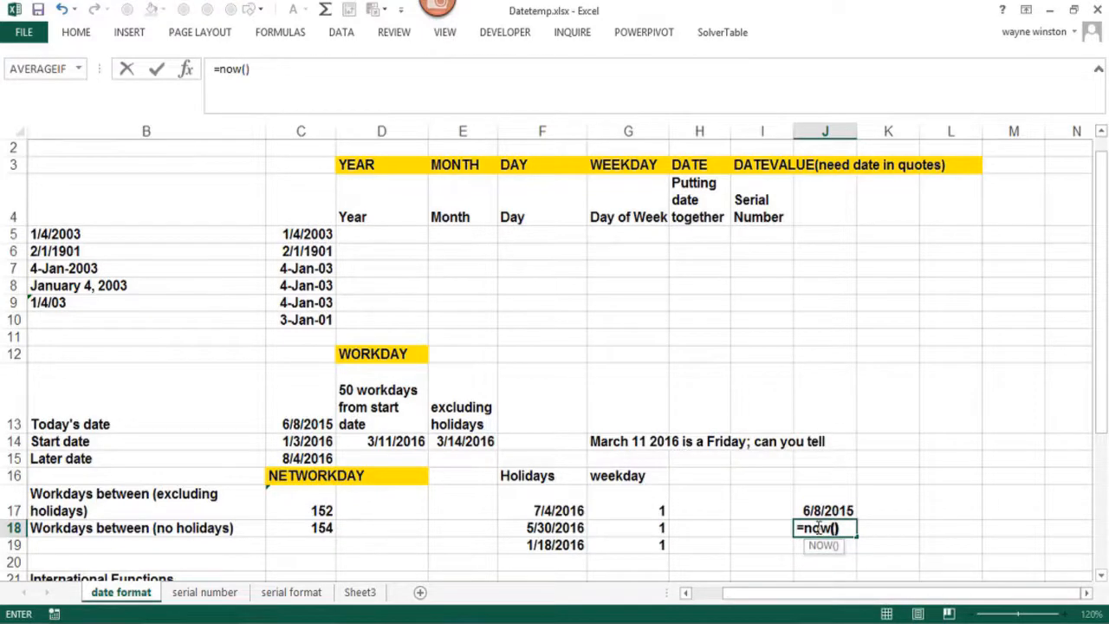
key(Return)
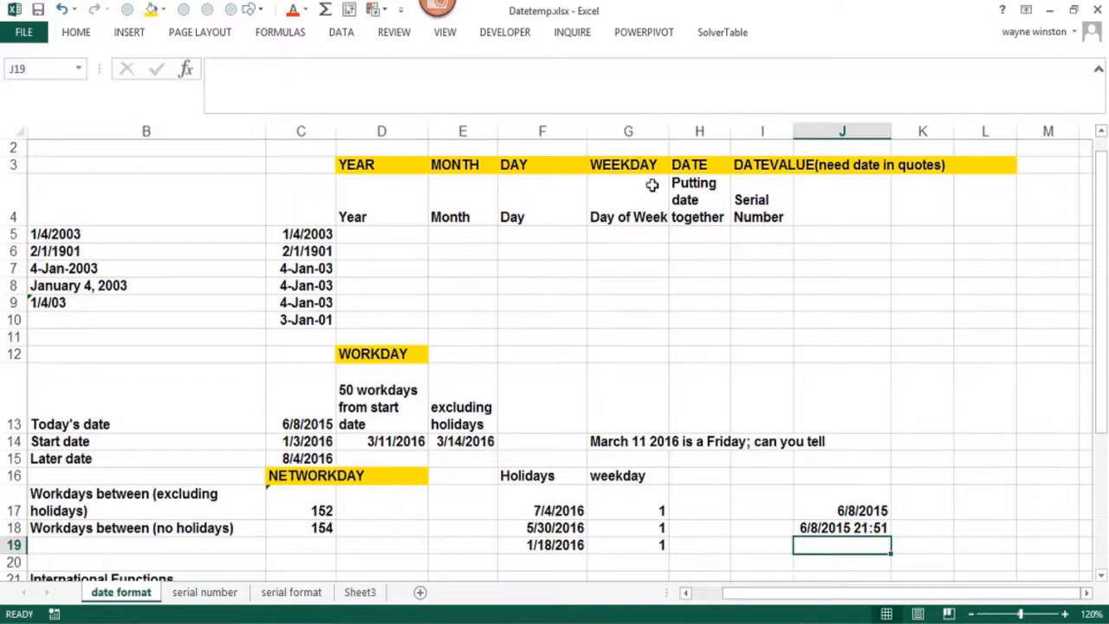
Step: Extract the year of the date in C5 with =YEAR(C5) in D5 and fill the formula down to D10
click(386, 235)
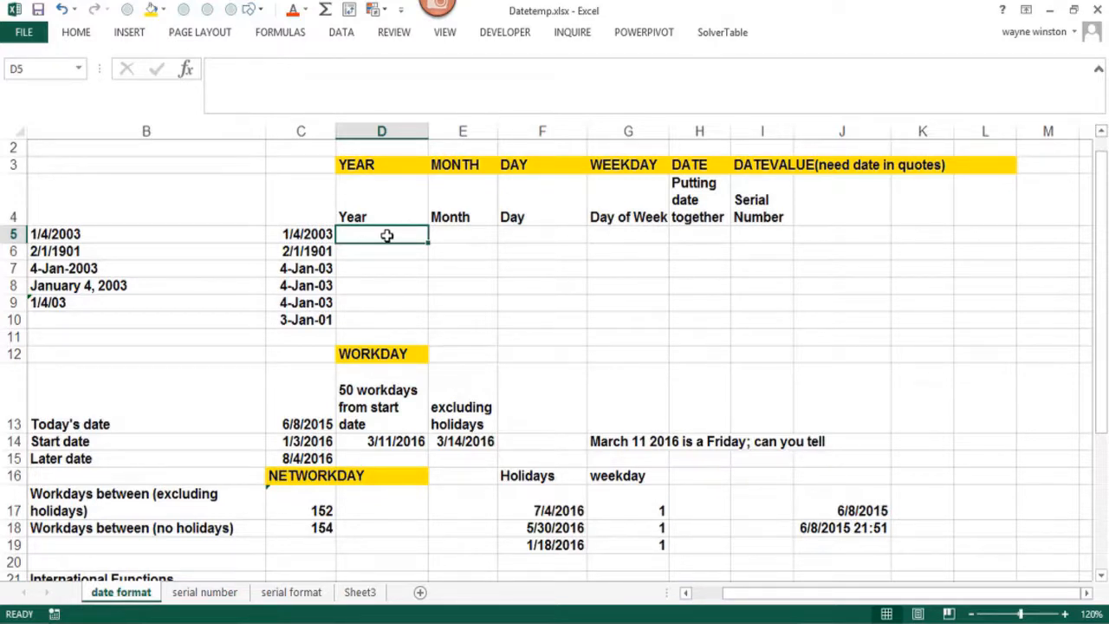
text(=year()
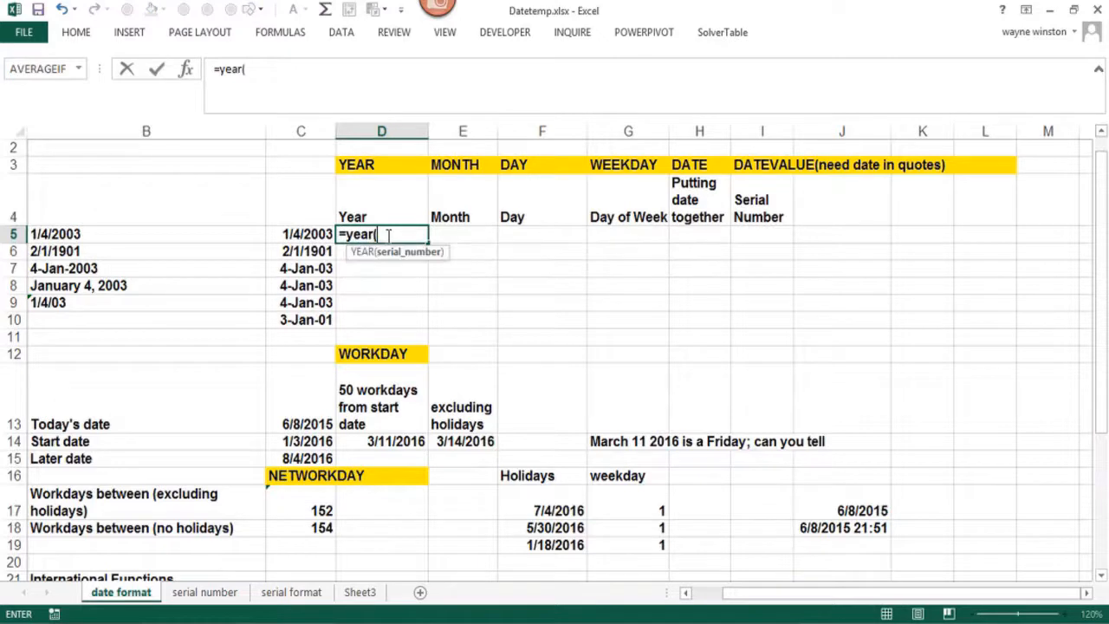
click(310, 235)
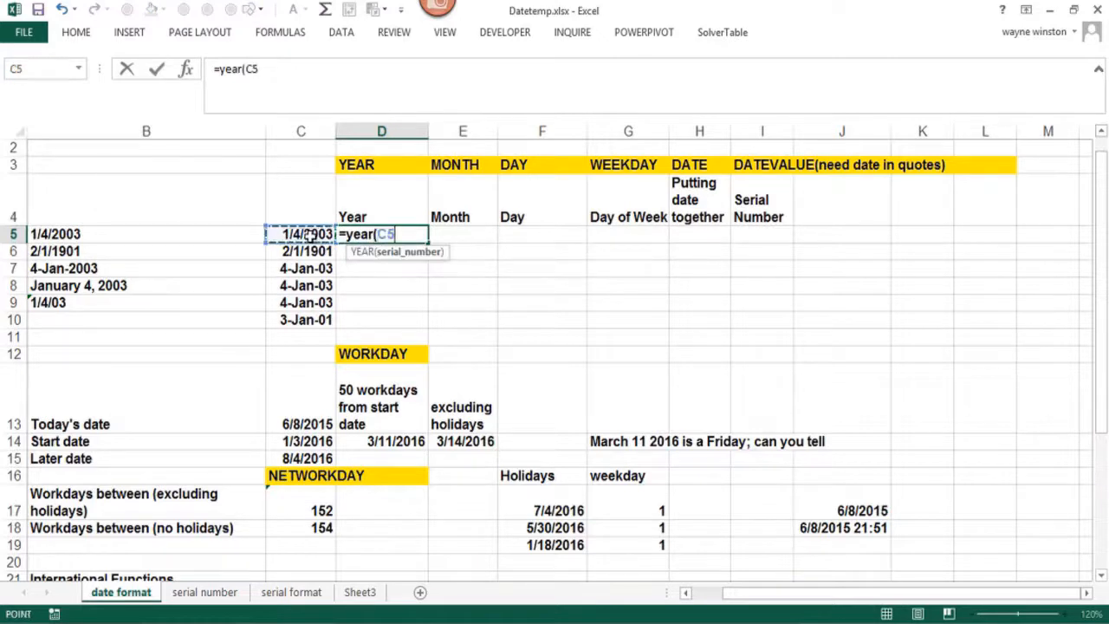
text())
key(Return)
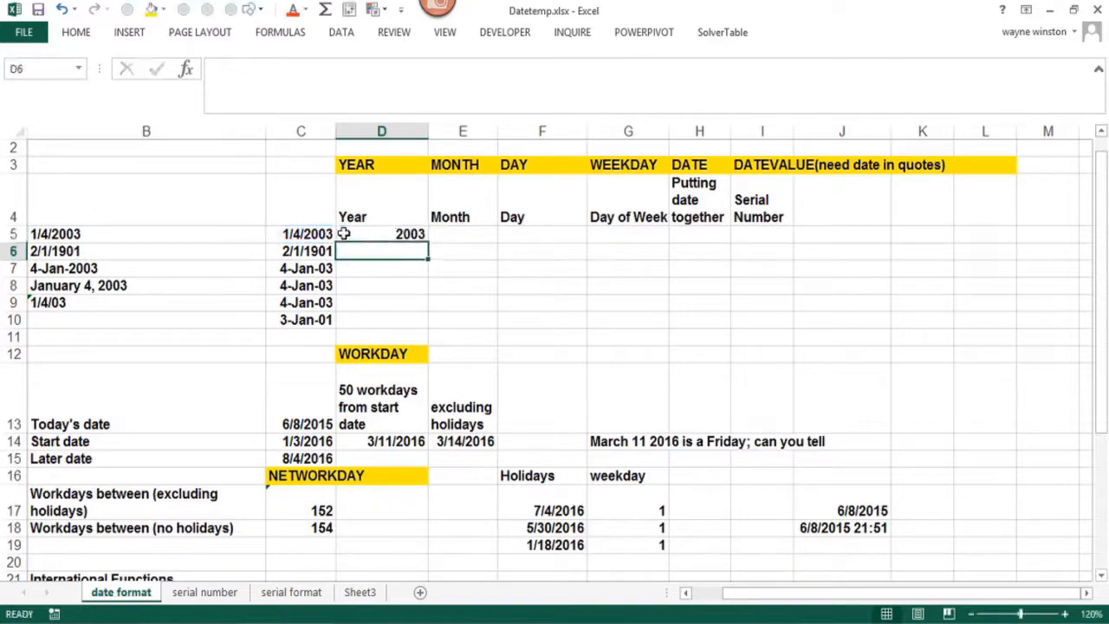
click(408, 234)
drag(427, 243, 418, 325)
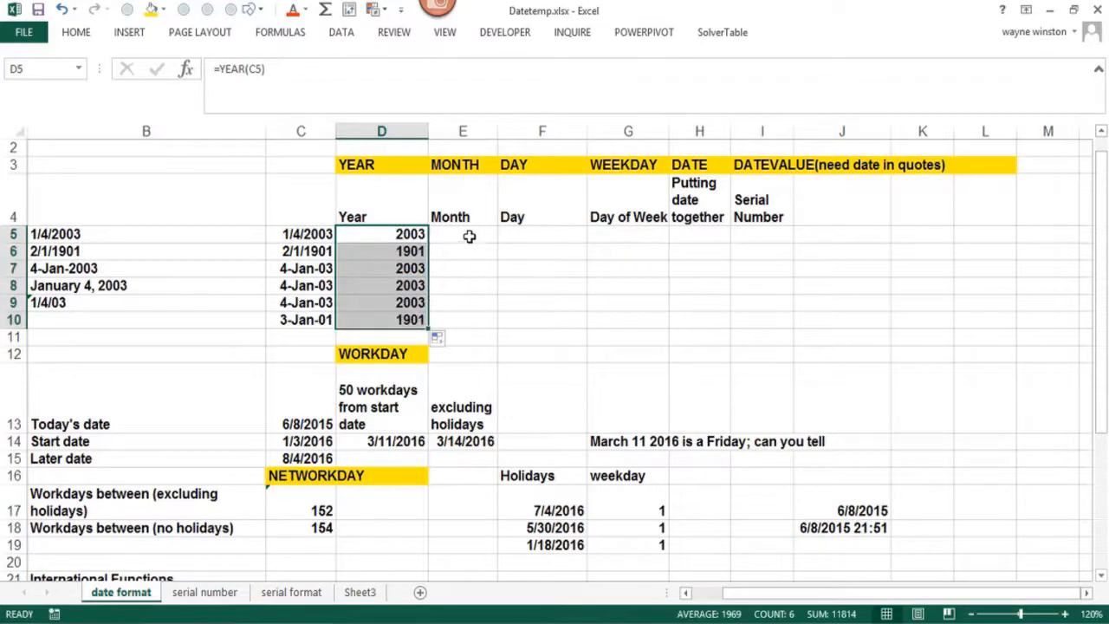
Step: Extract the month of the date in C5 with =MONTH(C5) in E5 and fill the formula down to E10
click(466, 234)
text(=mpo)
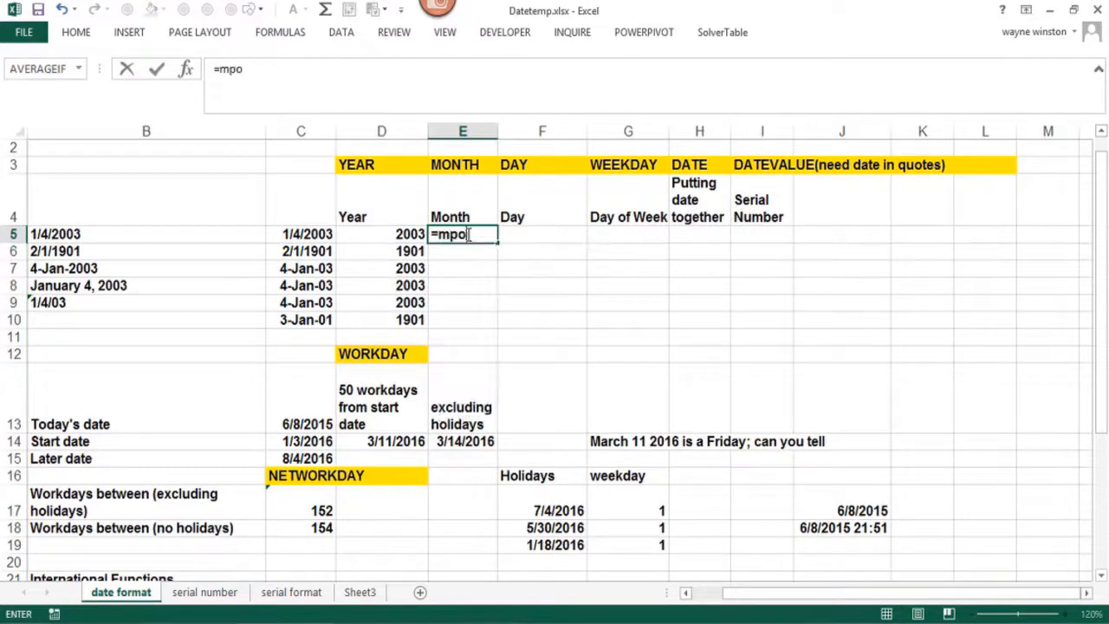
key(BackSpace)
key(BackSpace)
text(onth()
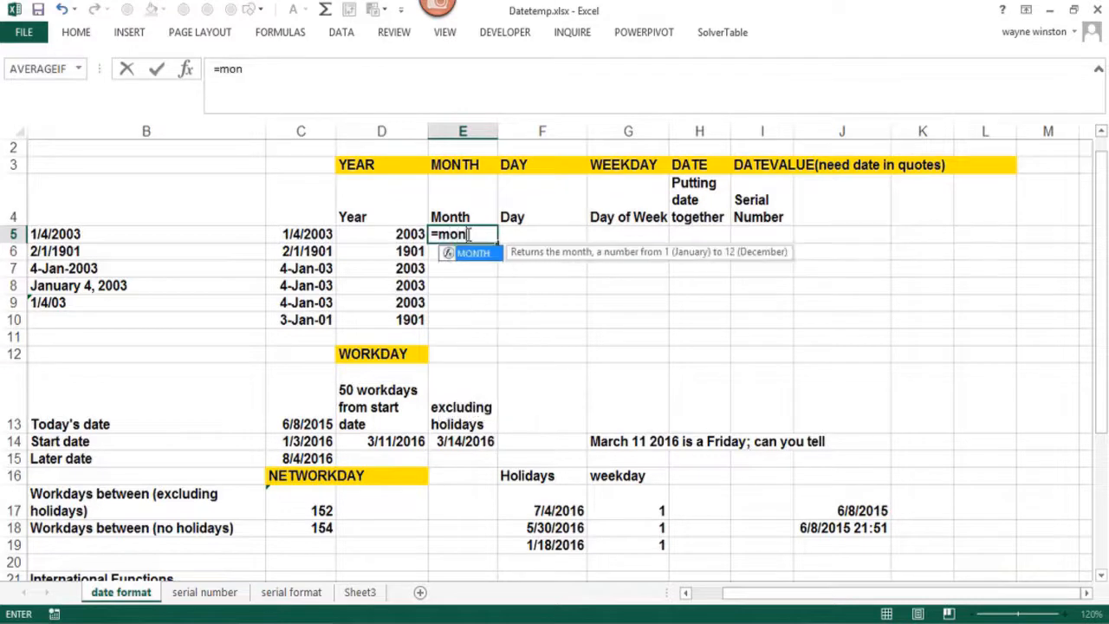
click(299, 235)
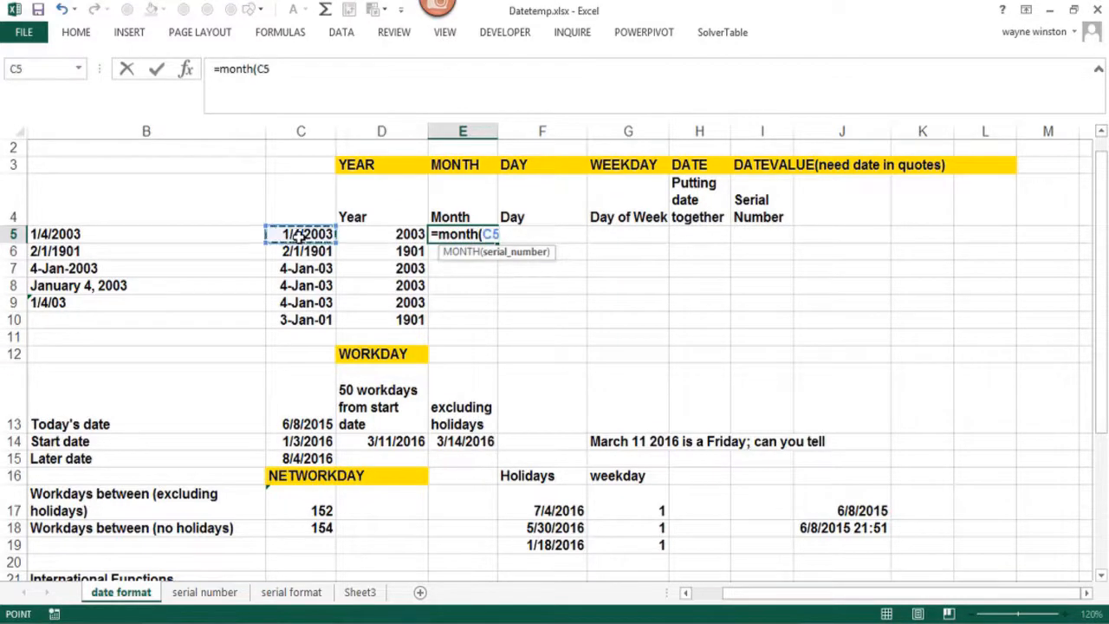
text())
key(Return)
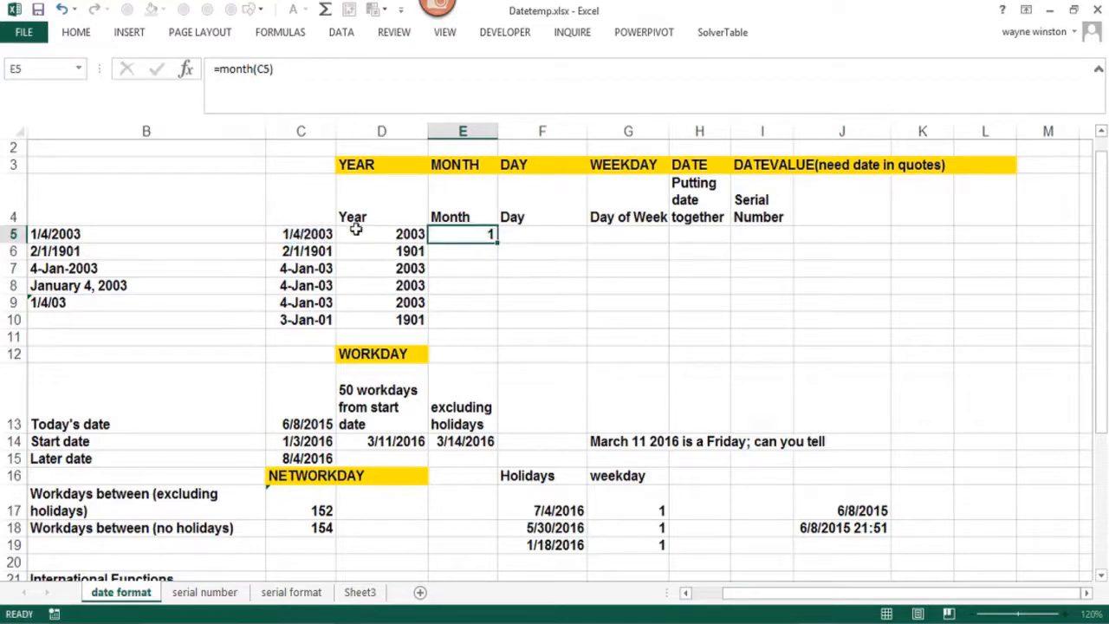
click(487, 235)
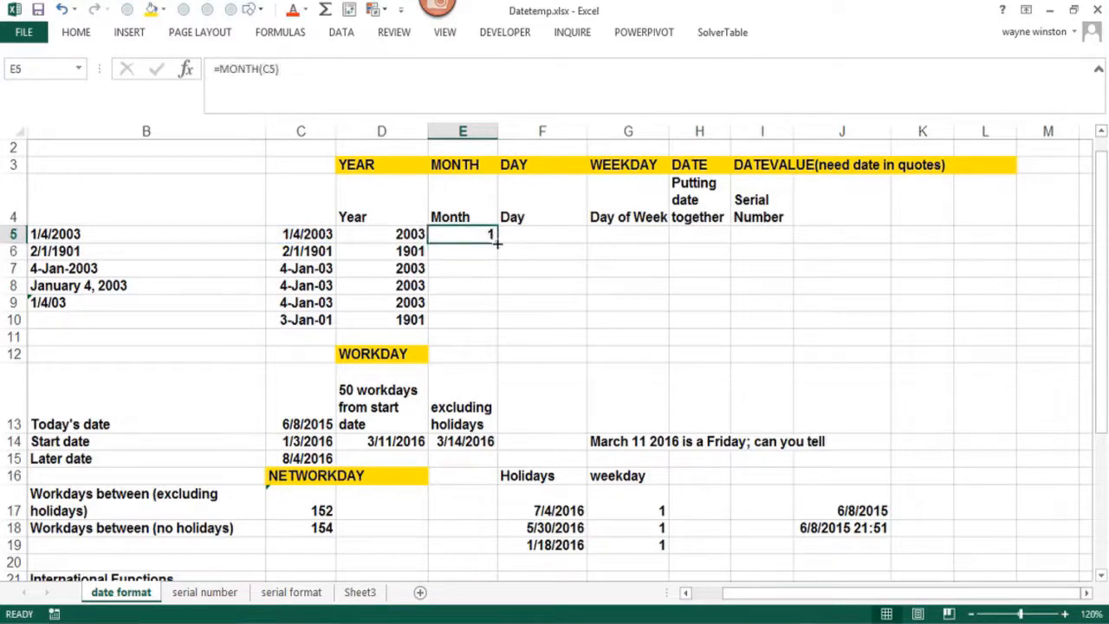
drag(498, 244, 493, 330)
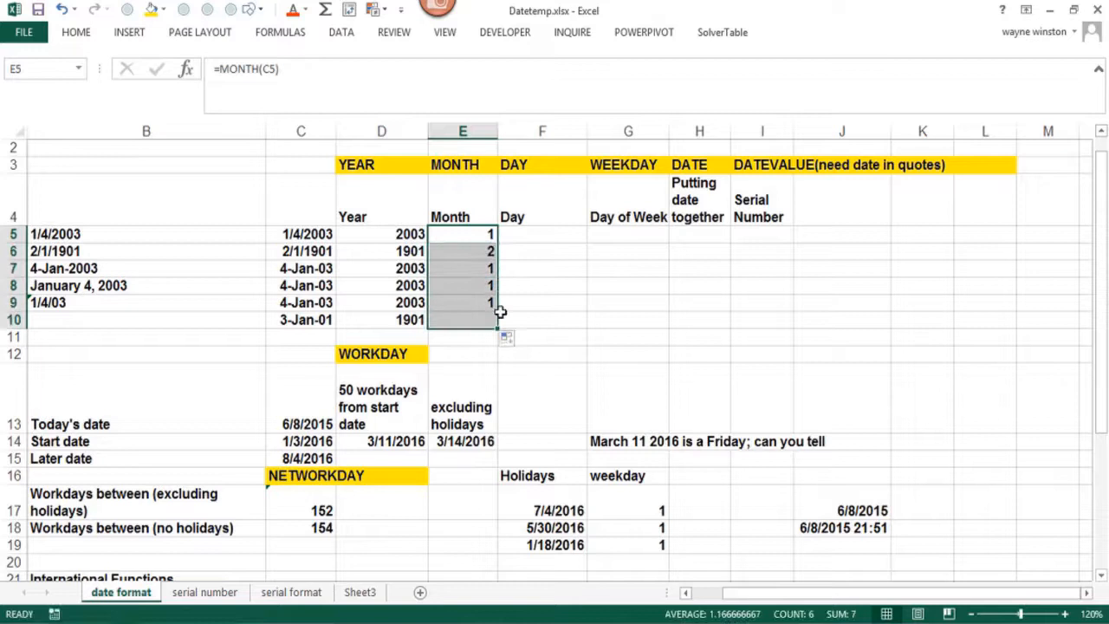
Step: Extract the day of the date in C5 with =DAY(C5) in F5 and fill the formula down to F10
click(543, 233)
text(=day()
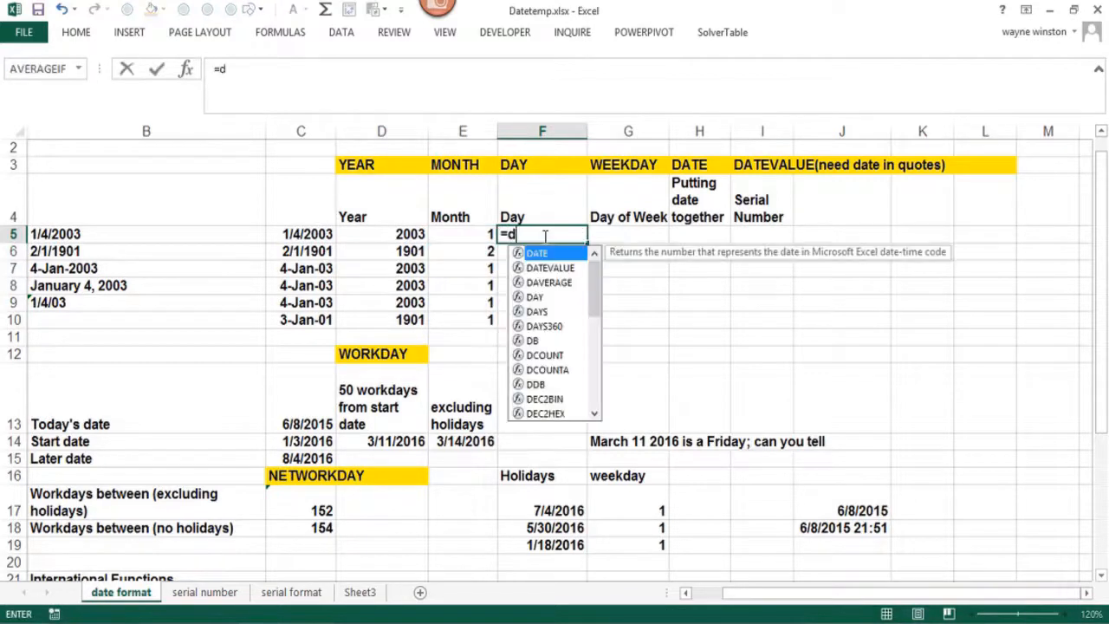
click(298, 233)
text())
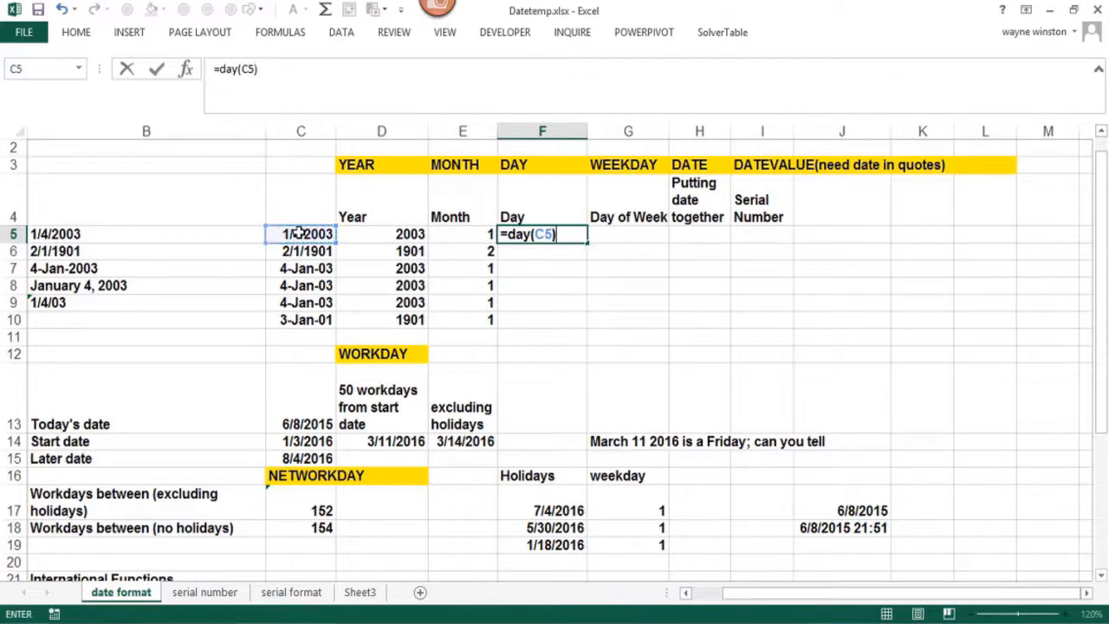
key(Return)
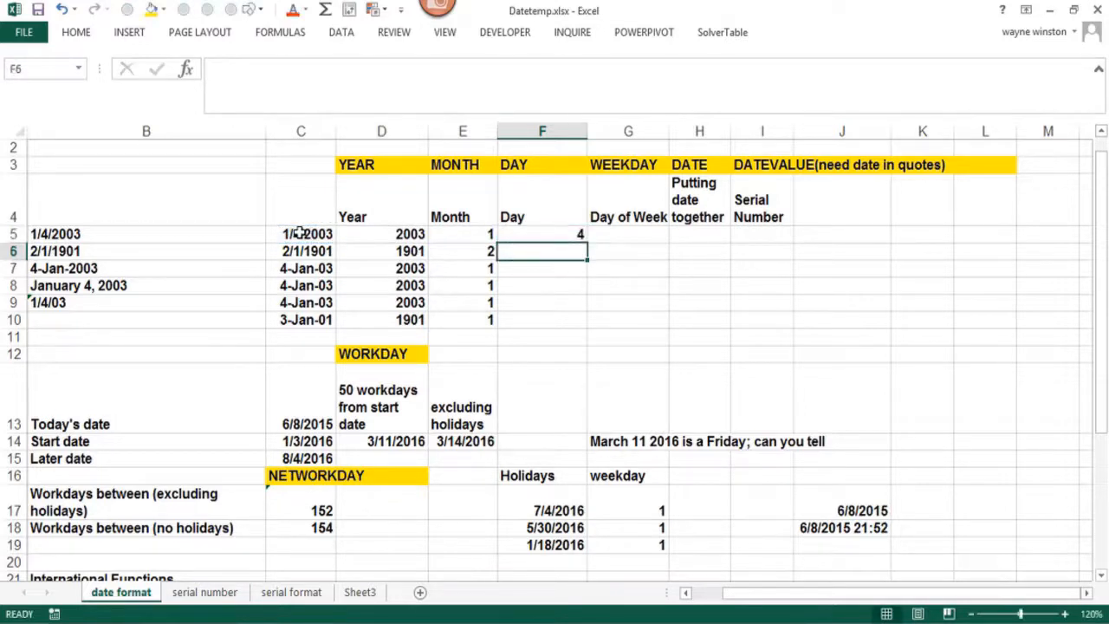
click(461, 232)
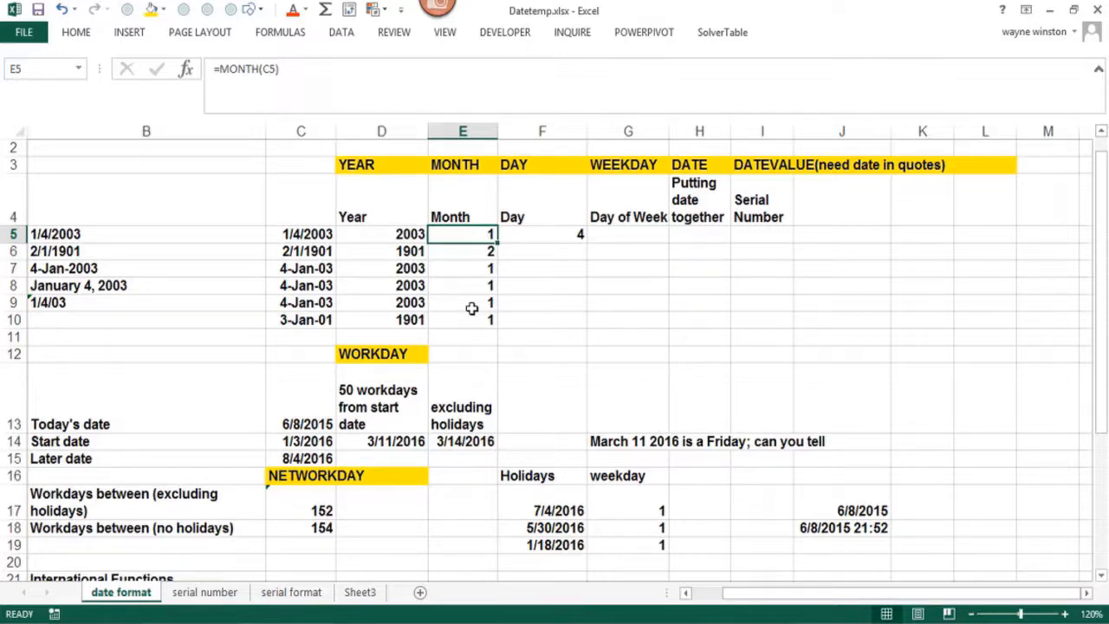
click(558, 234)
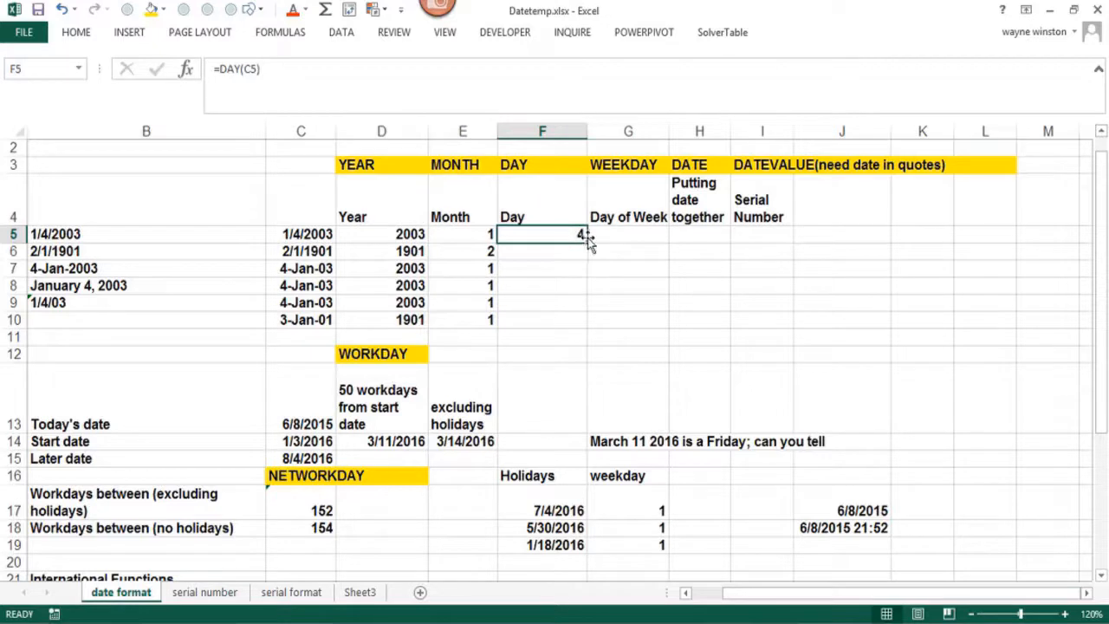
drag(587, 242, 561, 328)
Step: Compute the Monday-based day of the week with =WEEKDAY(C5,2) in G5 and fill the formula down to G10
click(636, 236)
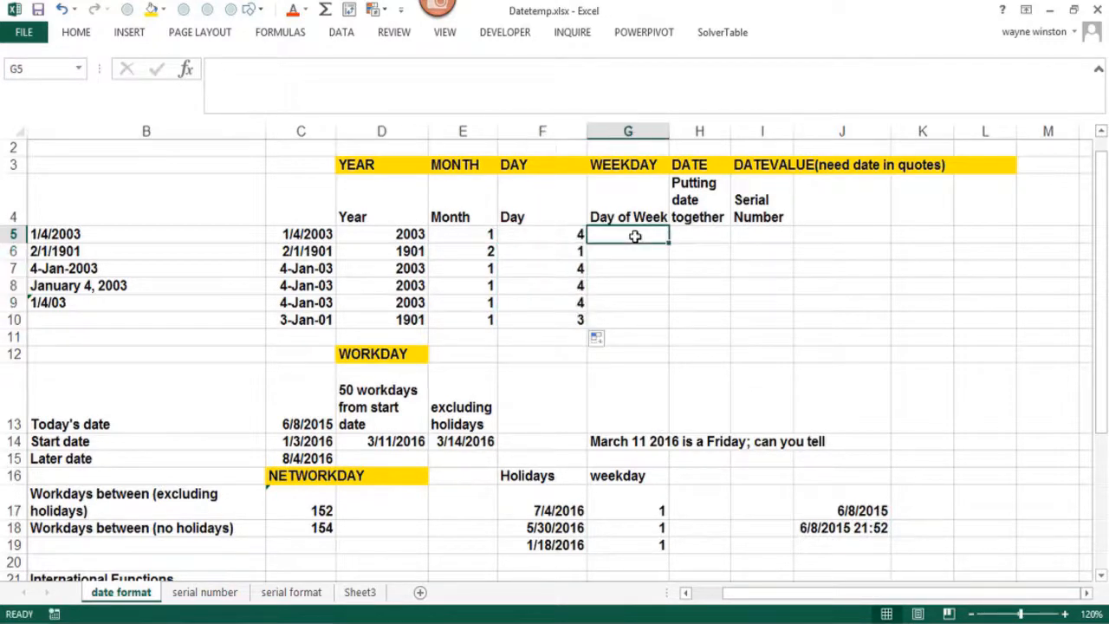
text(=weekday)
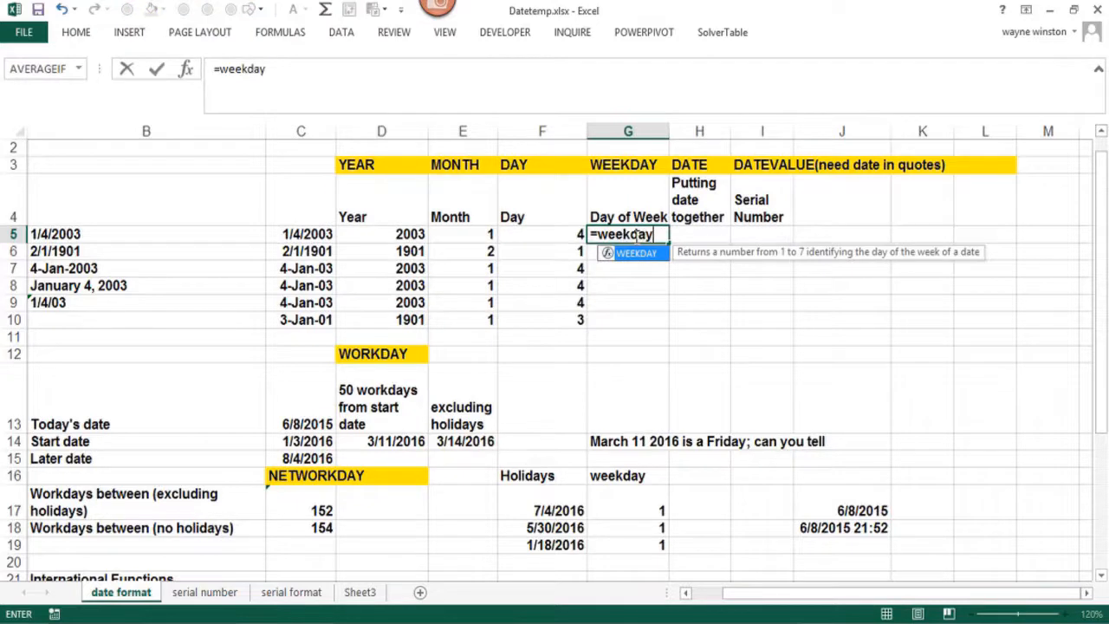
text(()
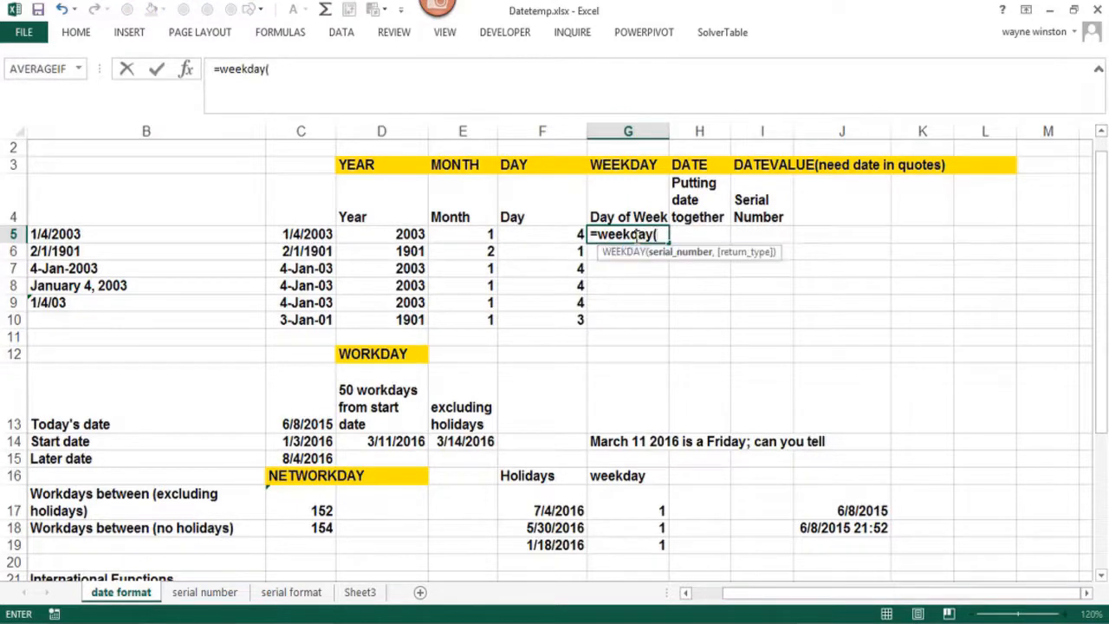
click(317, 234)
text(,)
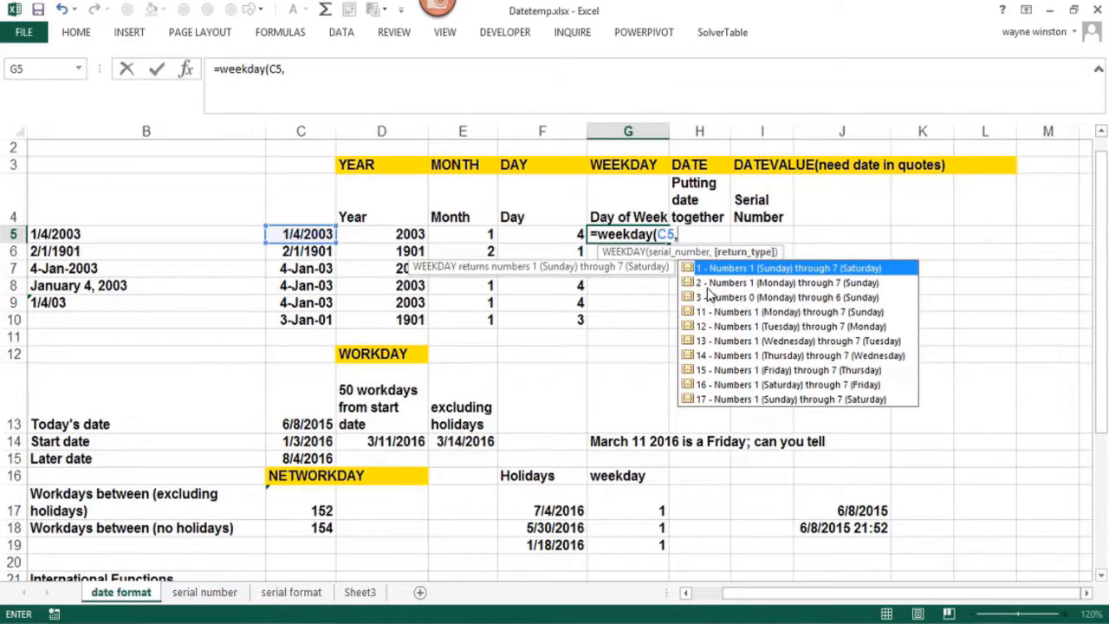
text(2))
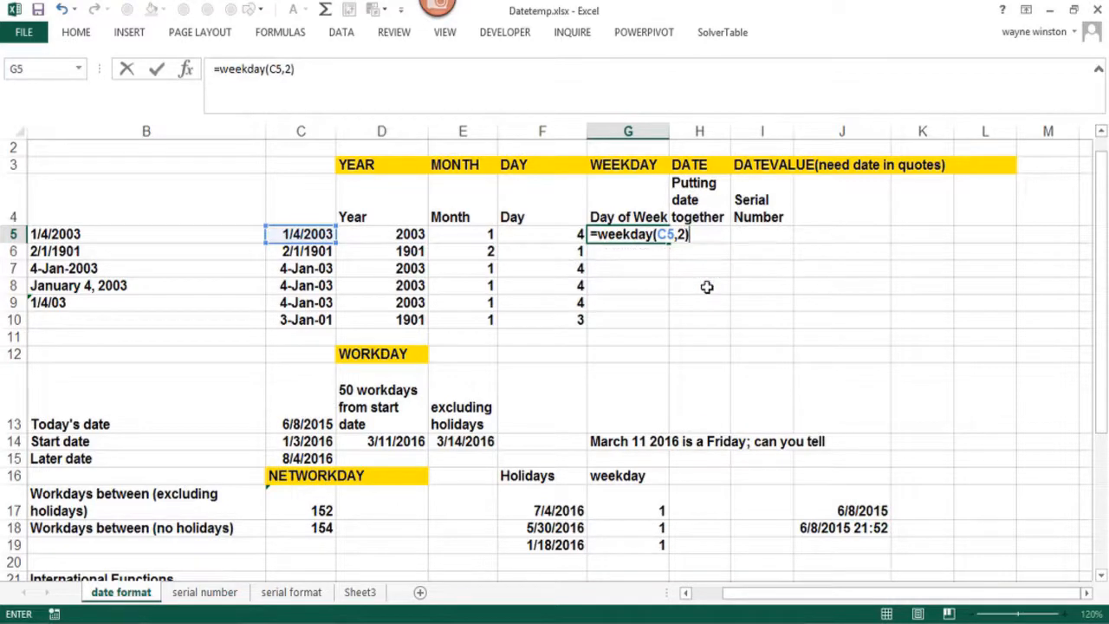
key(Return)
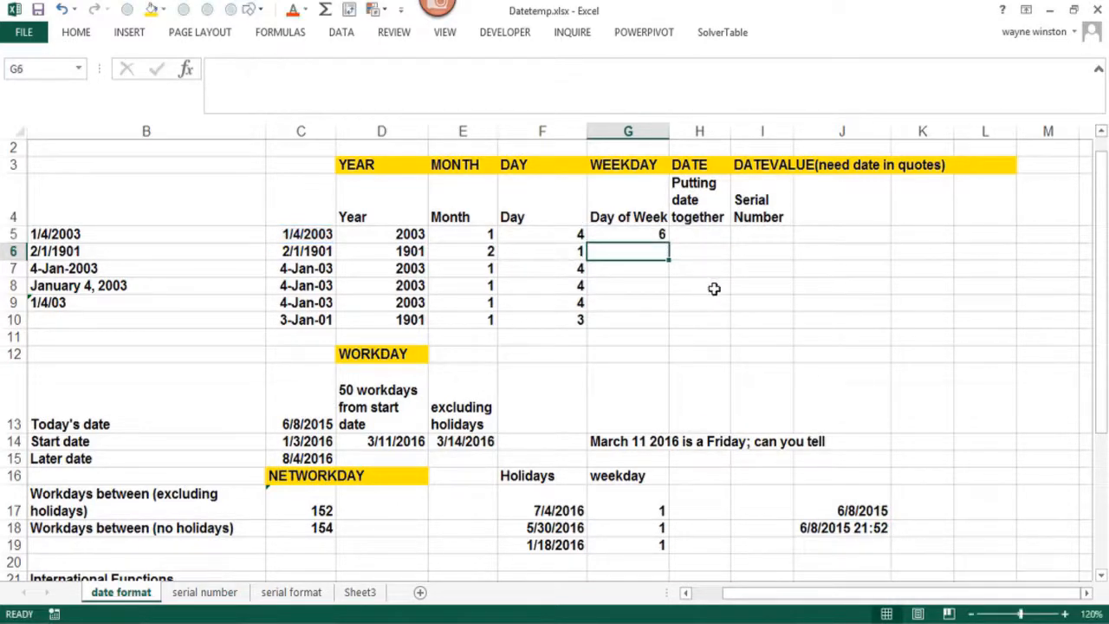
click(659, 234)
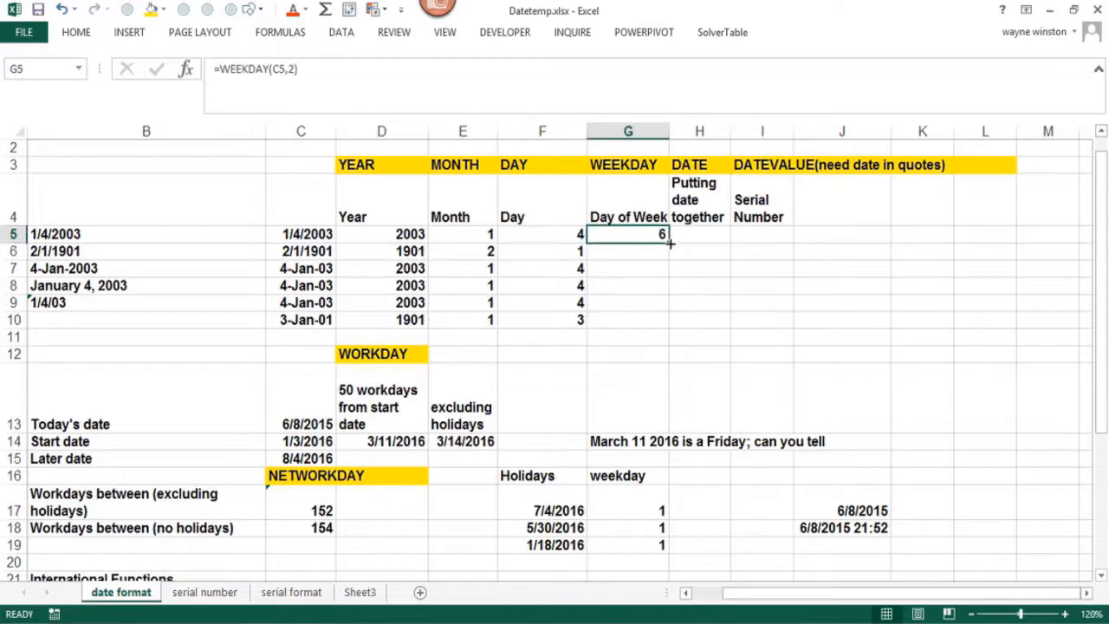
drag(666, 241, 650, 330)
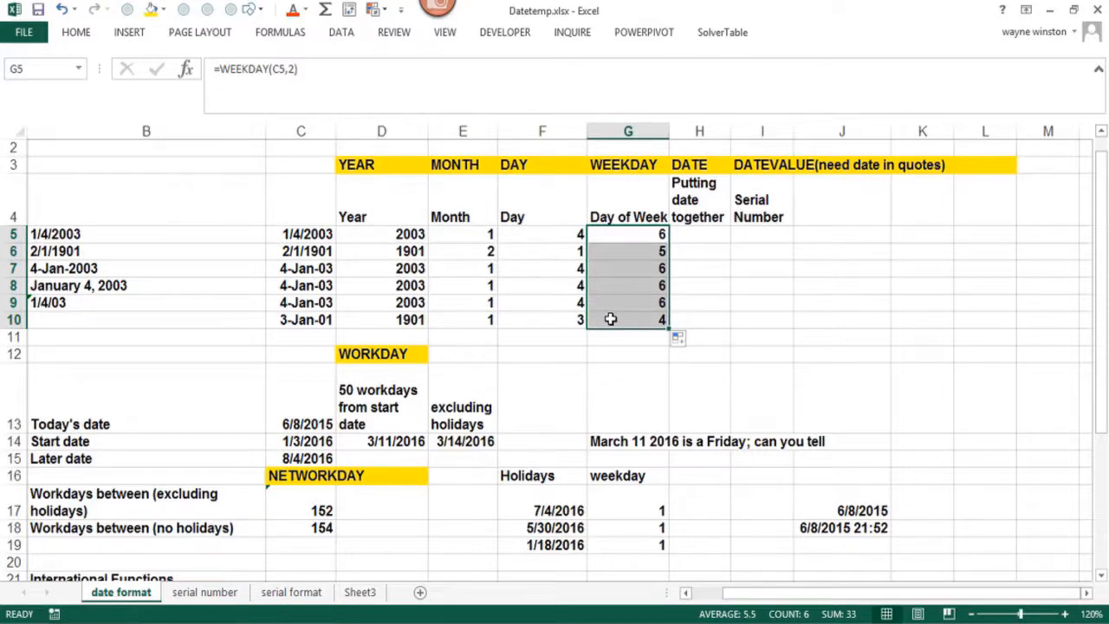
key(Right)
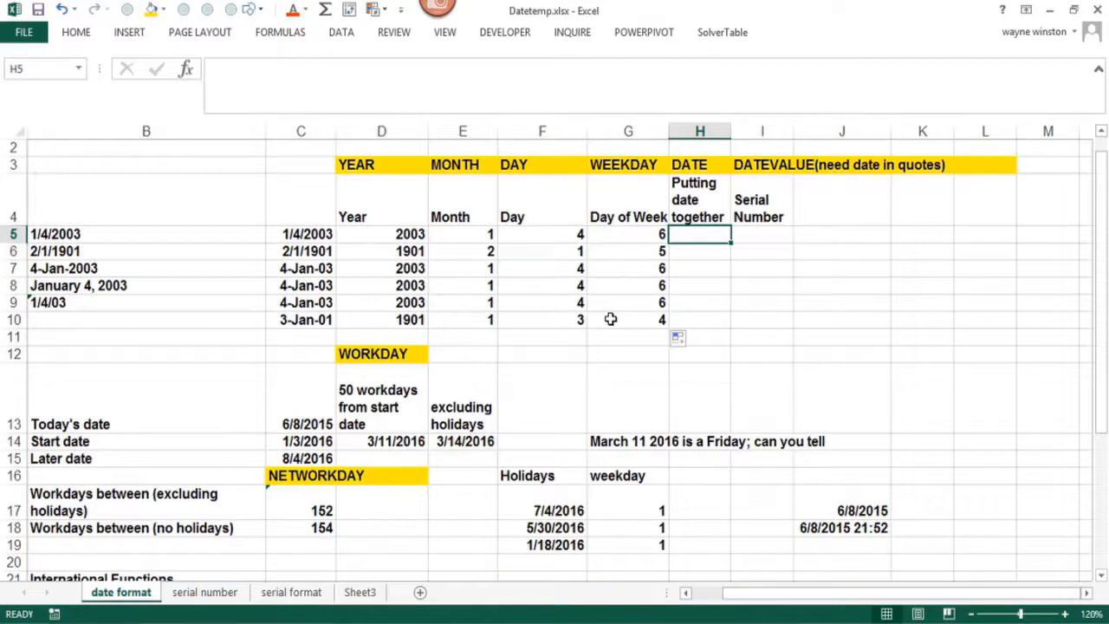
Step: Combine year, month and day into a date with =DATE(D5,E5,F5) in H5 and fill the formula down to H10
text(=d)
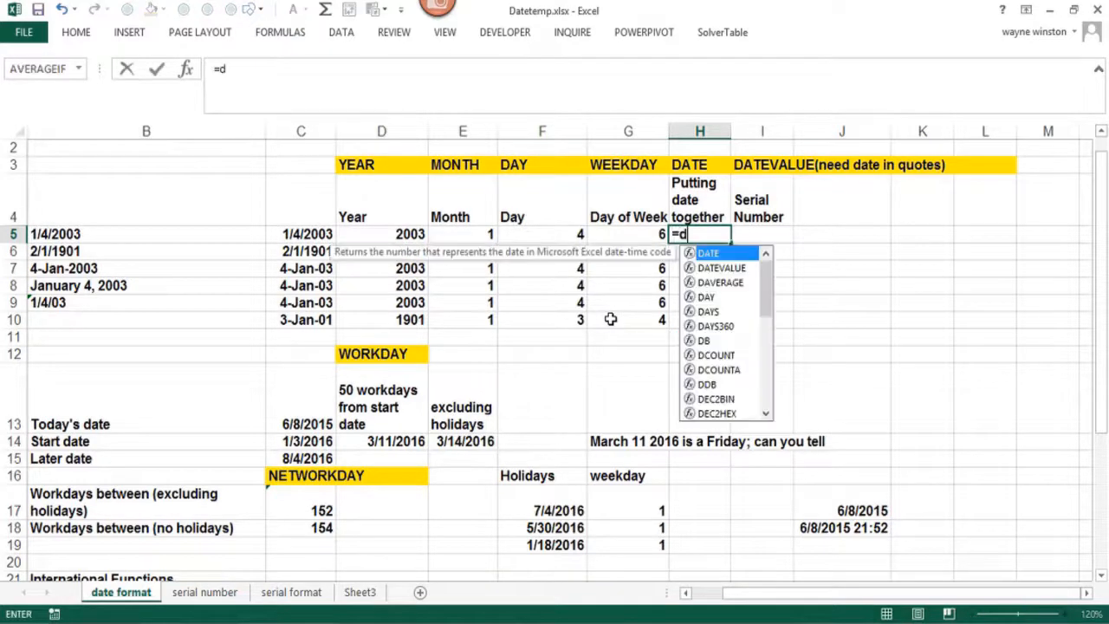
text(ate()
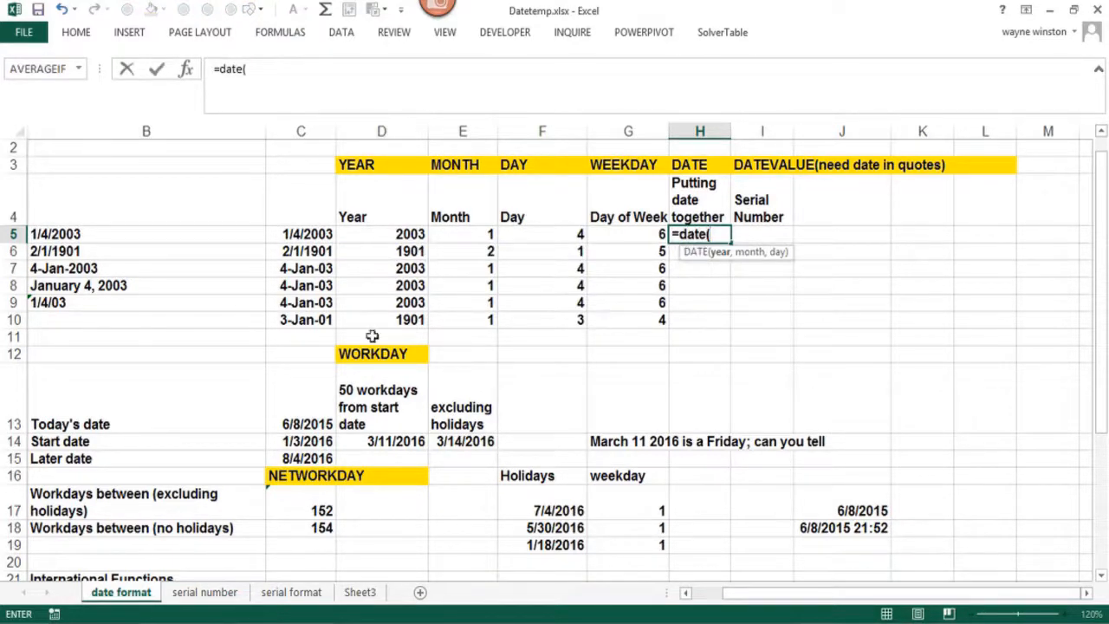
click(403, 234)
text(,)
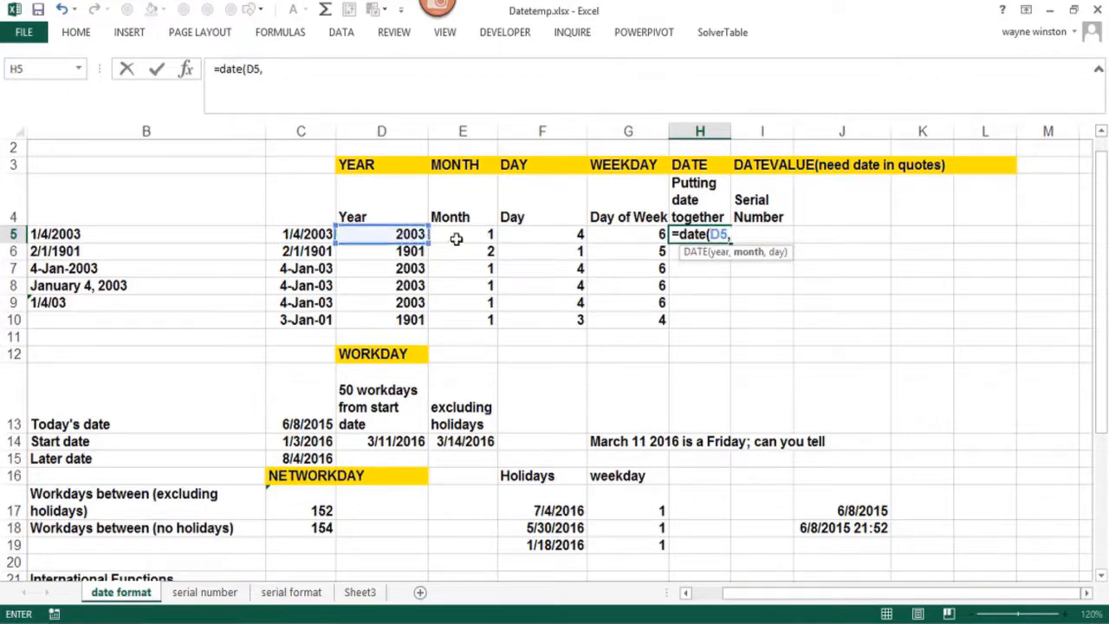
click(475, 235)
text(,)
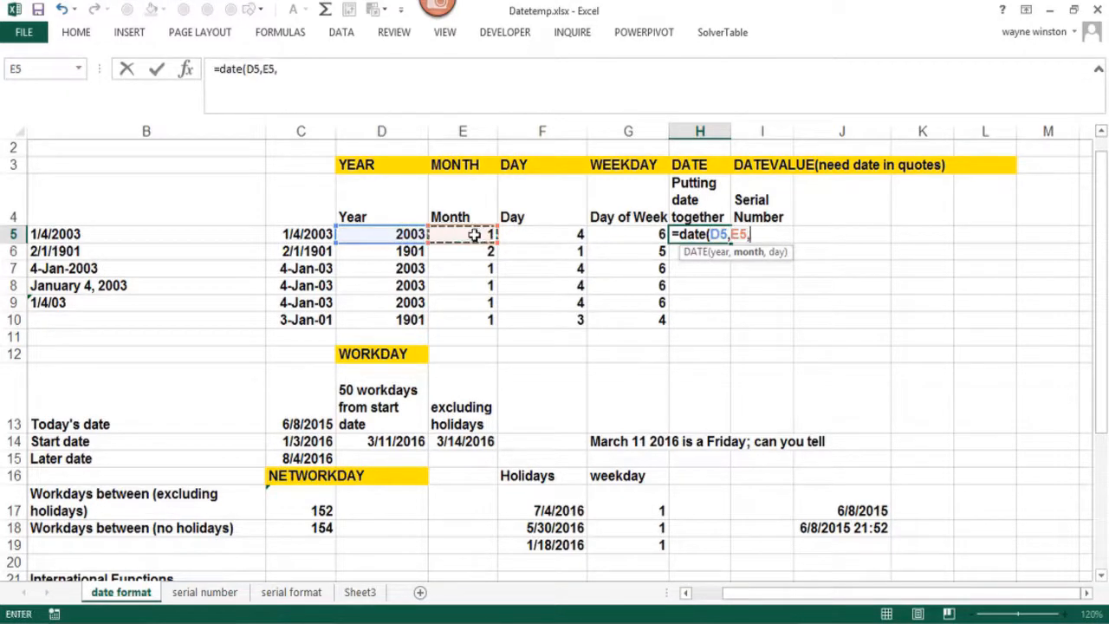
click(530, 231)
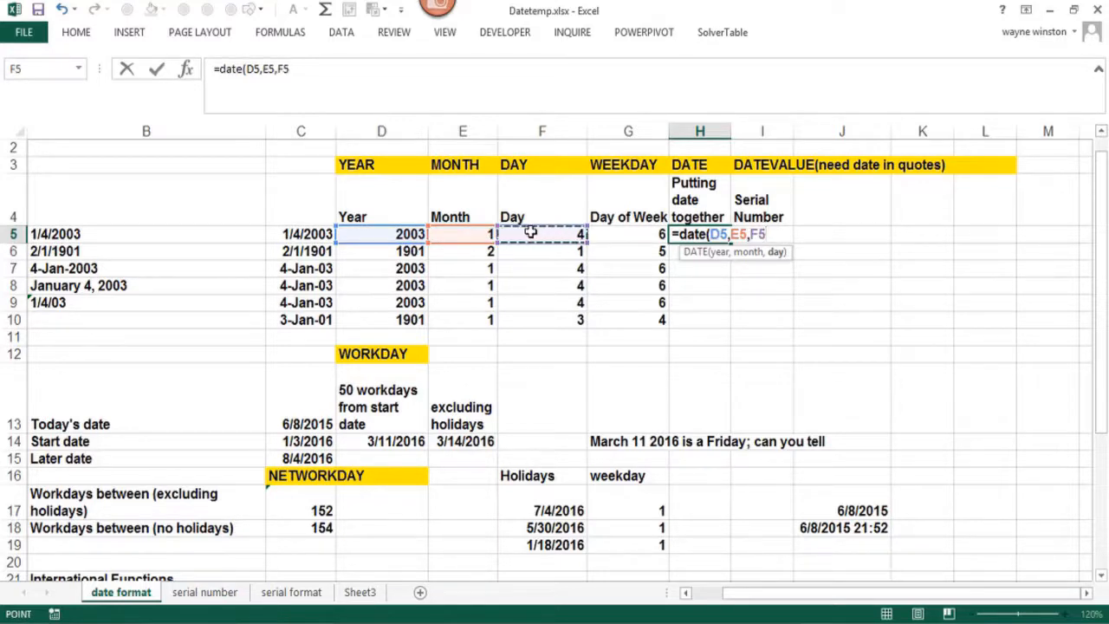
text())
key(Return)
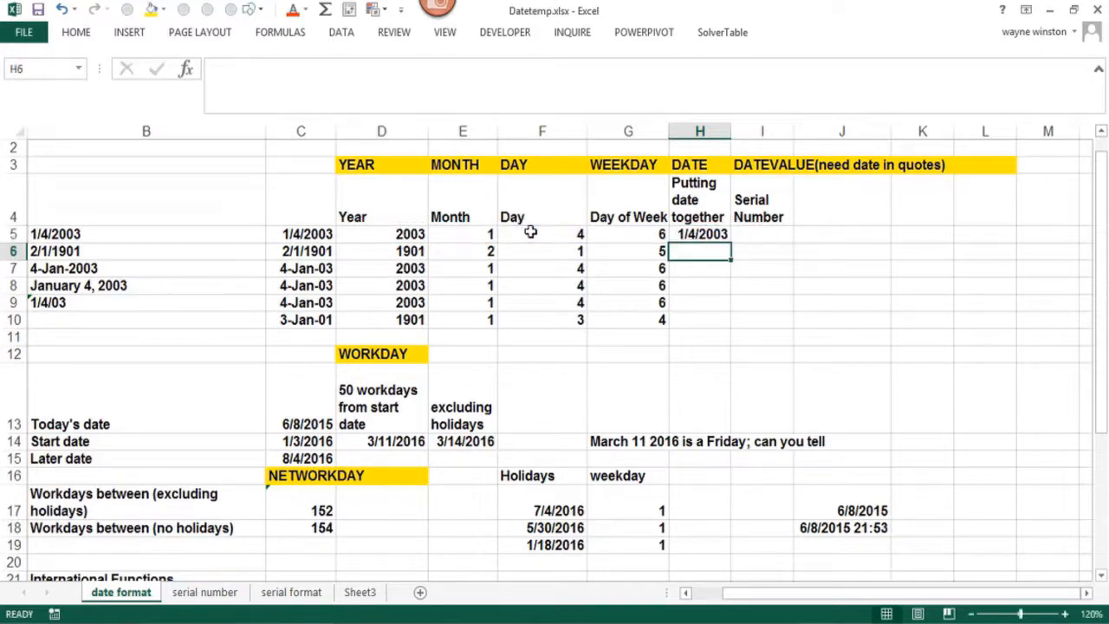
click(721, 236)
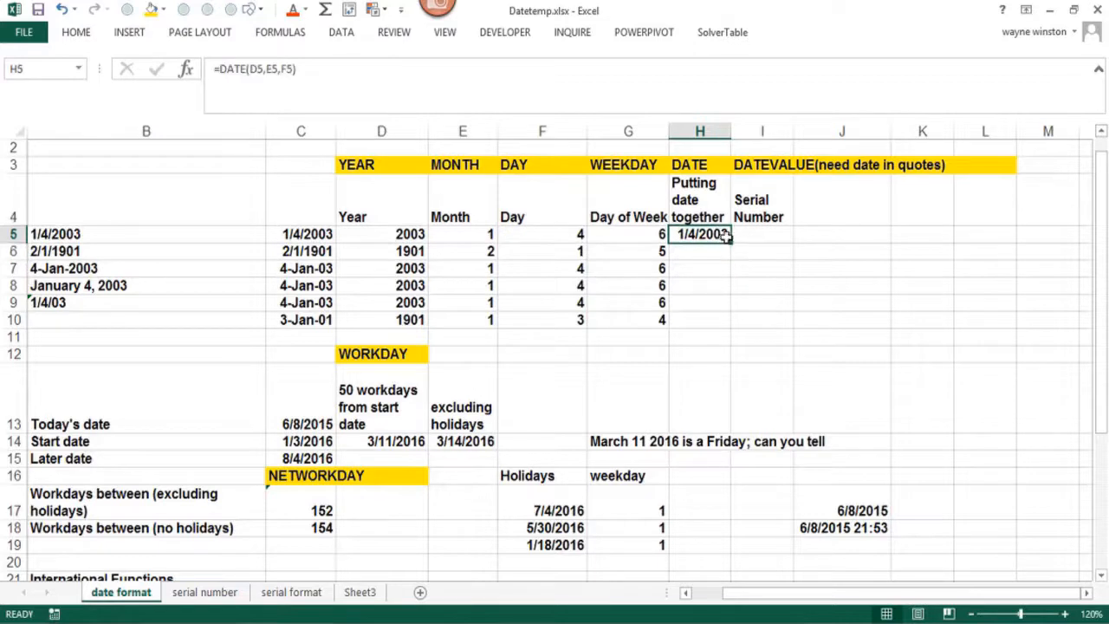
drag(731, 243, 711, 326)
click(756, 234)
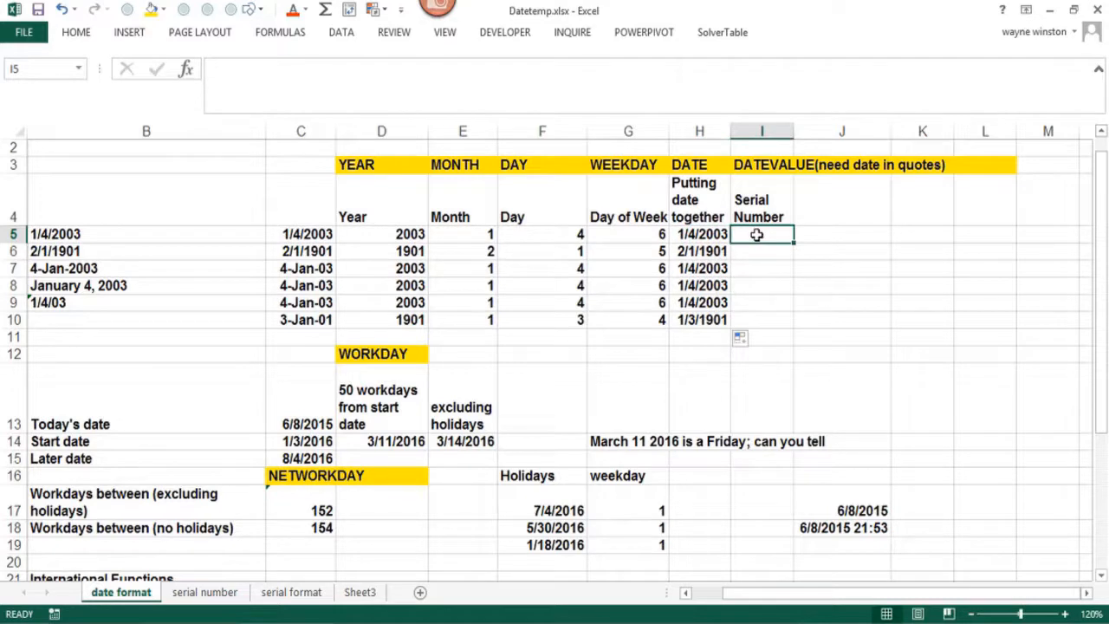
text(=date)
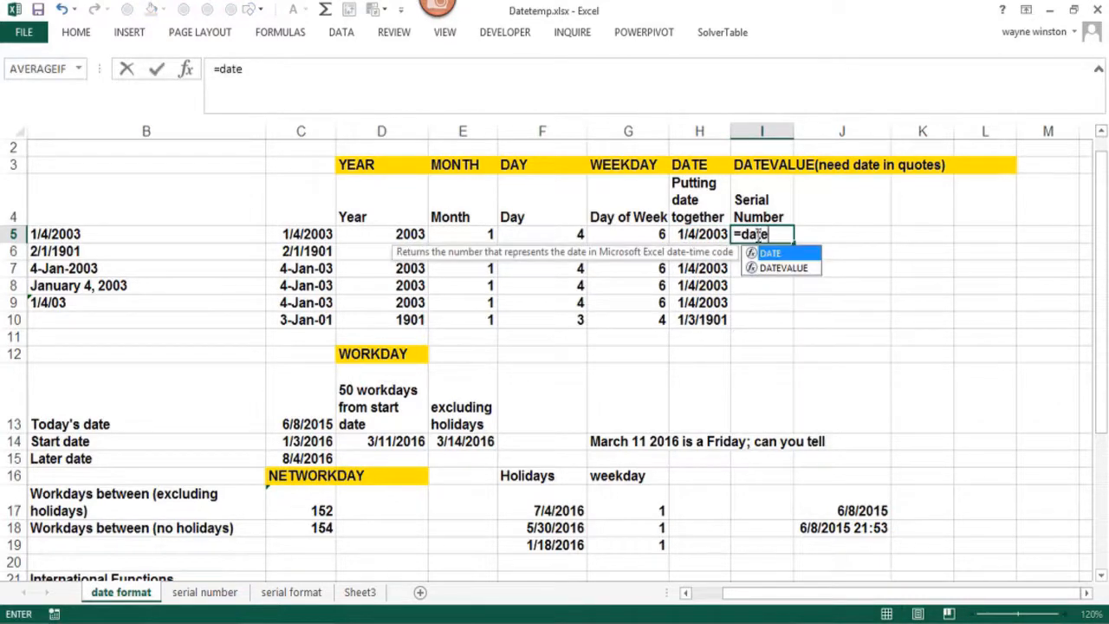
click(774, 277)
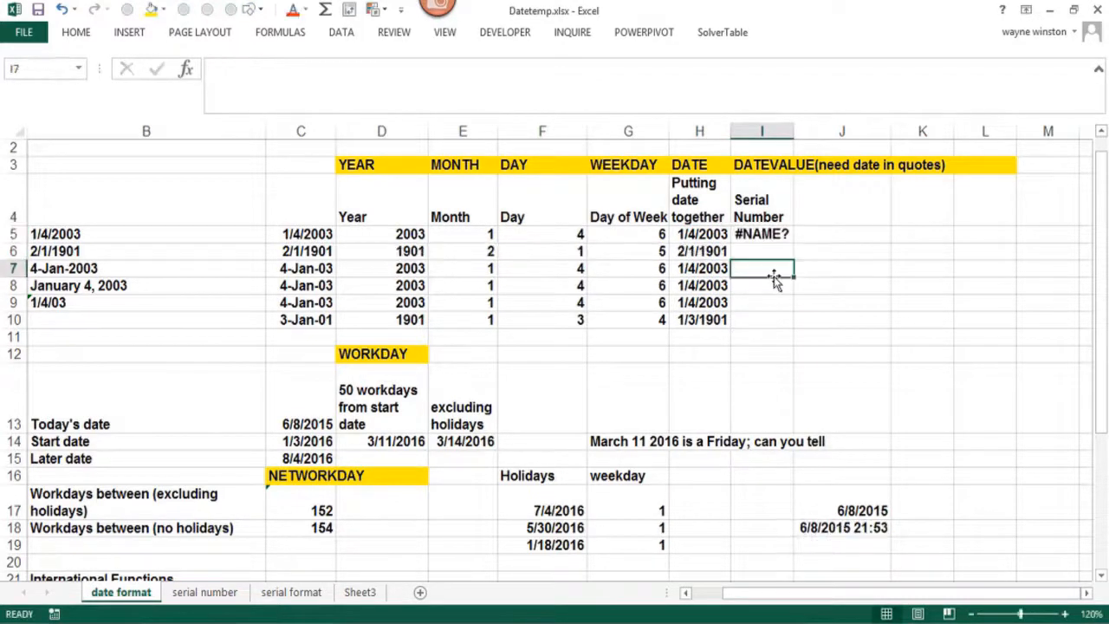
Step: Get the serial number of the quoted date with =DATEVALUE("1/4/2003") in I5
click(767, 234)
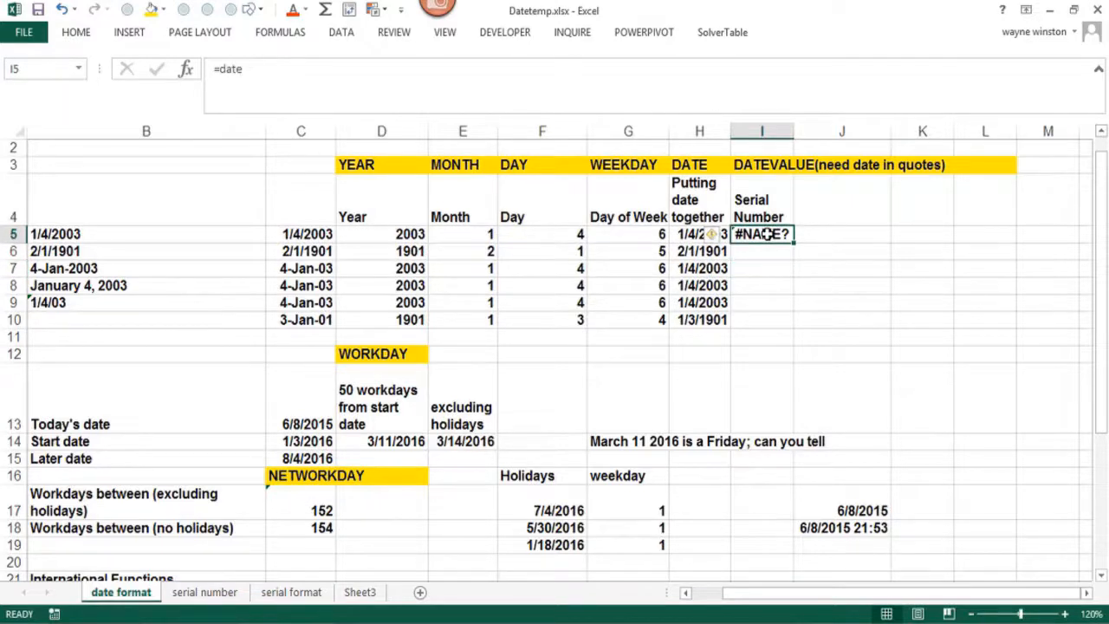
text(=dateval)
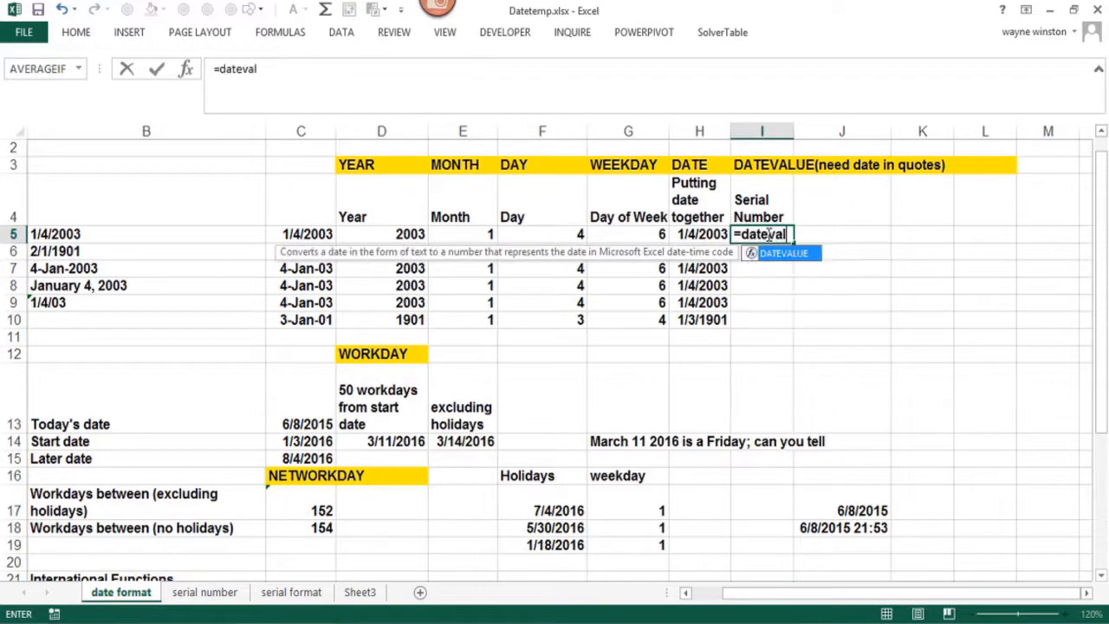
text(ue()
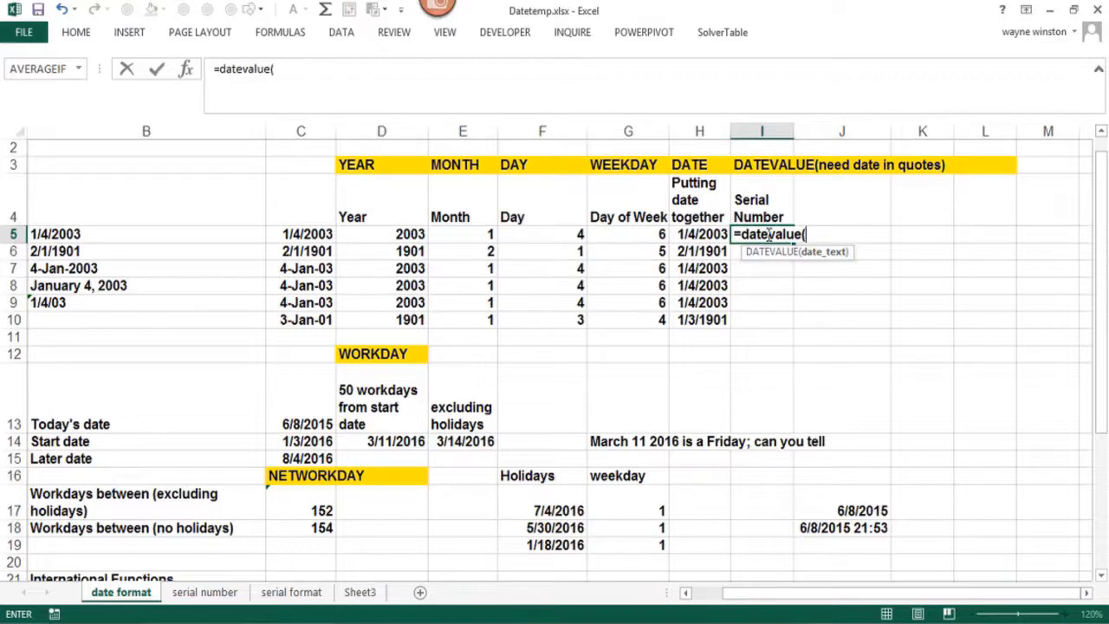
text("1/4/2)
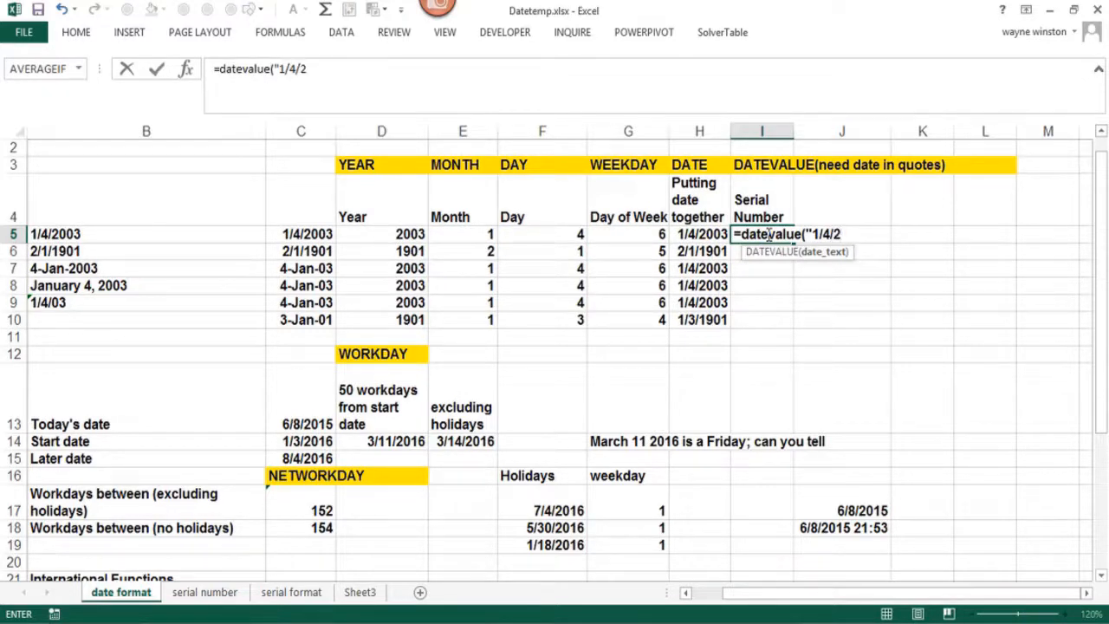
text(003"))
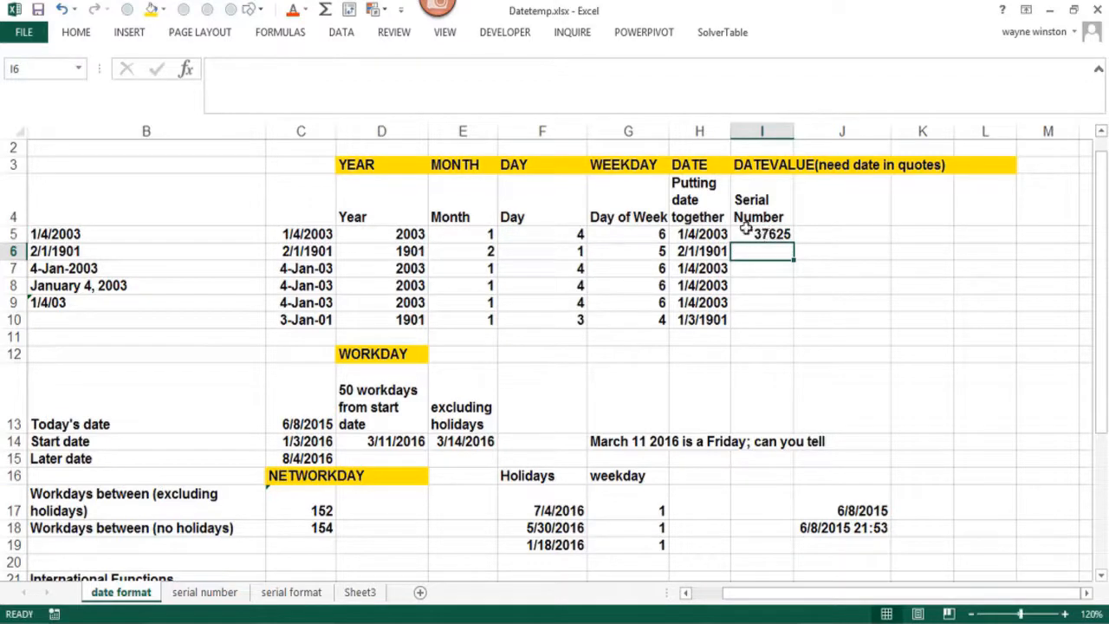
Step: Try filling the DATEVALUE formula from I5 down to I6, and clear the copied cell
click(761, 234)
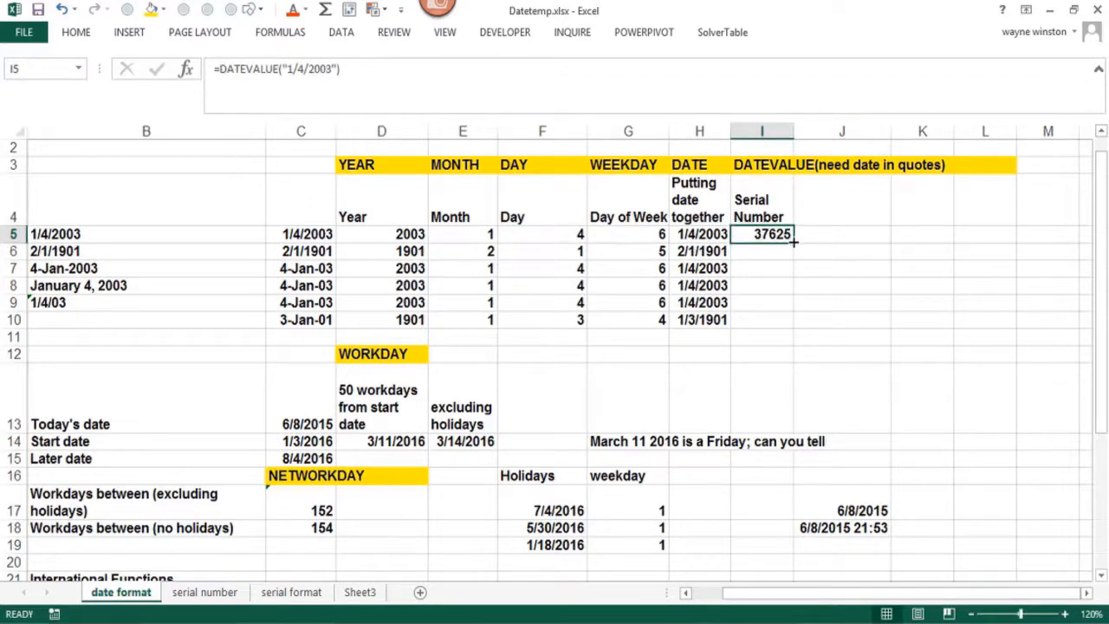
drag(792, 243, 791, 260)
click(769, 240)
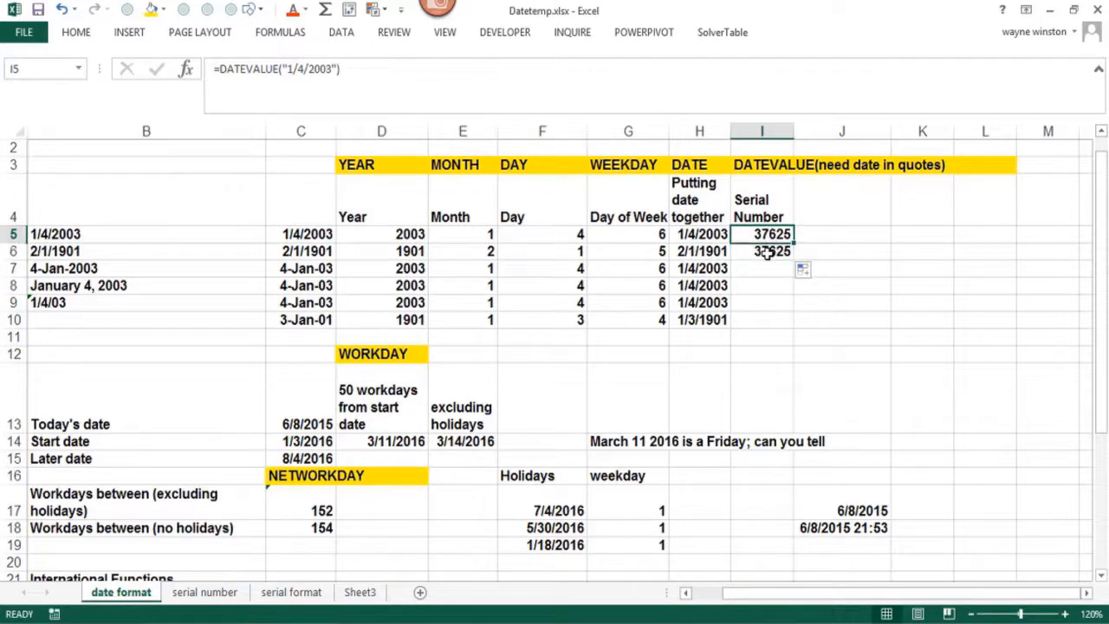
click(768, 251)
key(Delete)
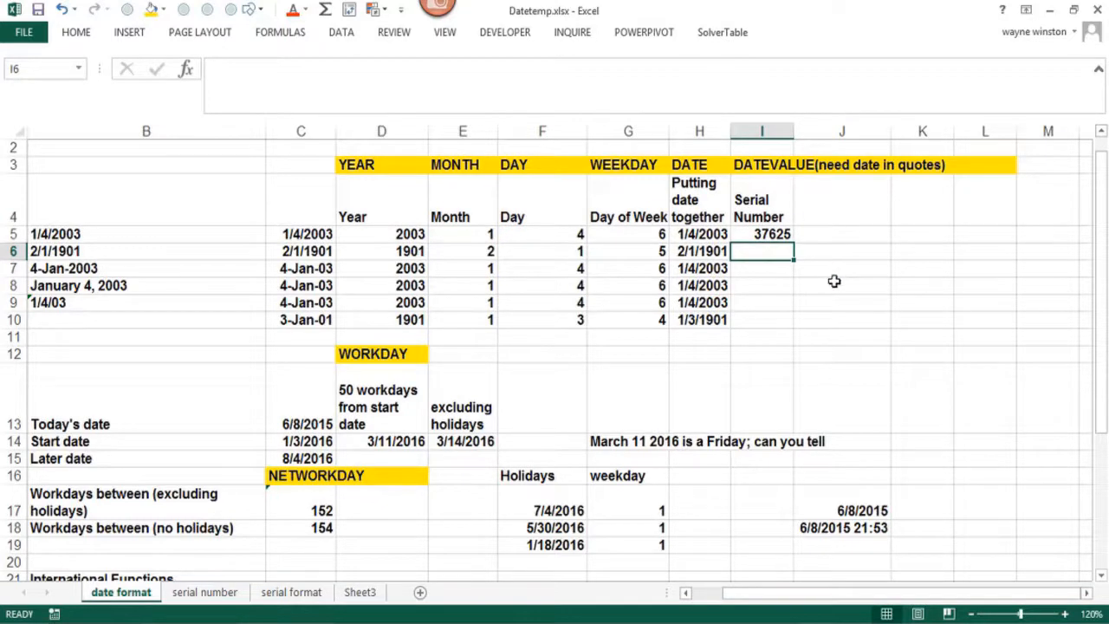
Step: Compute the date 50 workdays after the start date in C14 with =WORKDAY(C14,50) in E12
click(474, 358)
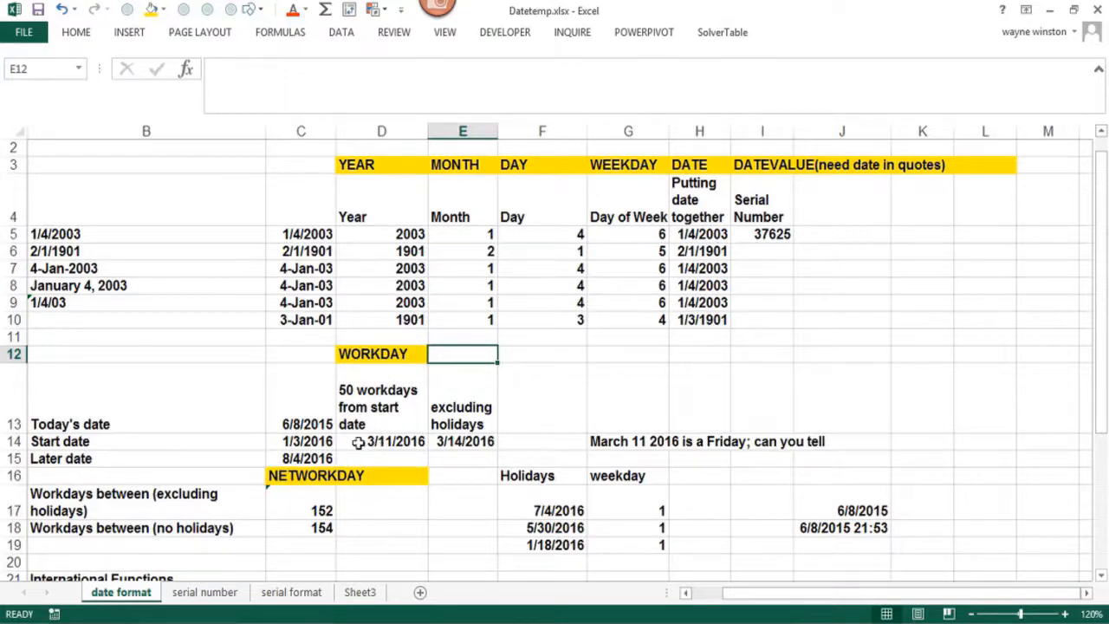
click(318, 442)
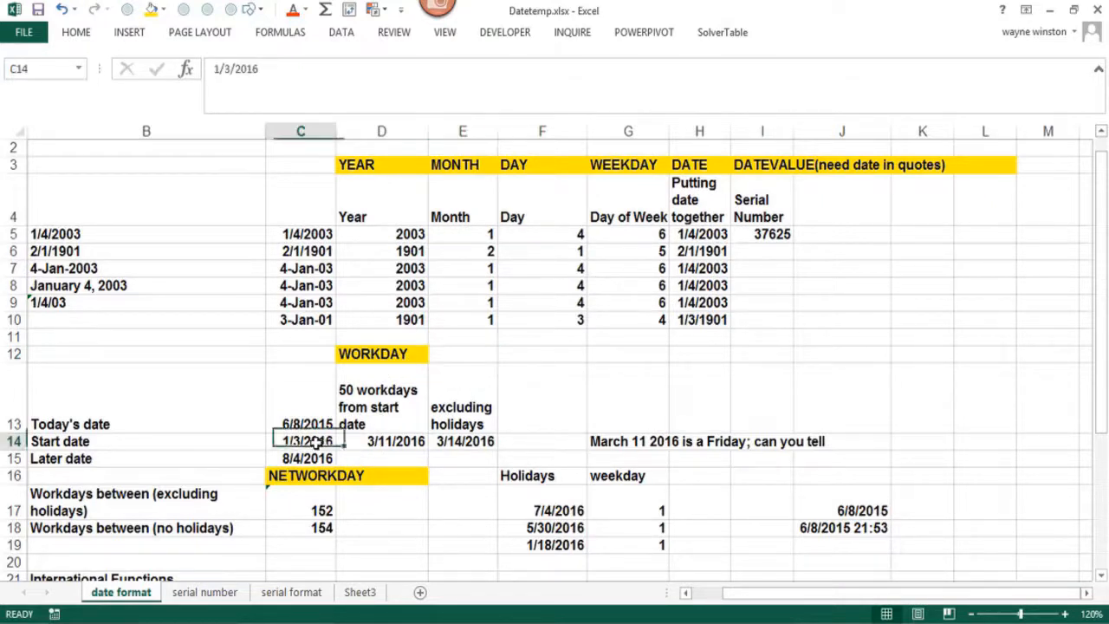
click(362, 443)
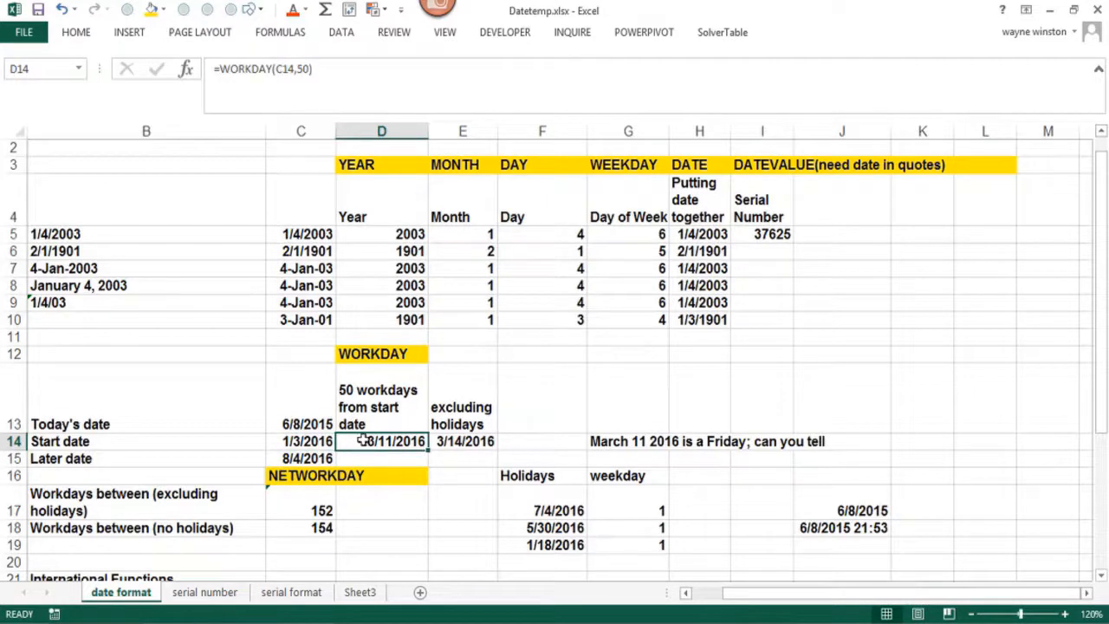
click(374, 423)
click(379, 436)
click(469, 357)
text(=work)
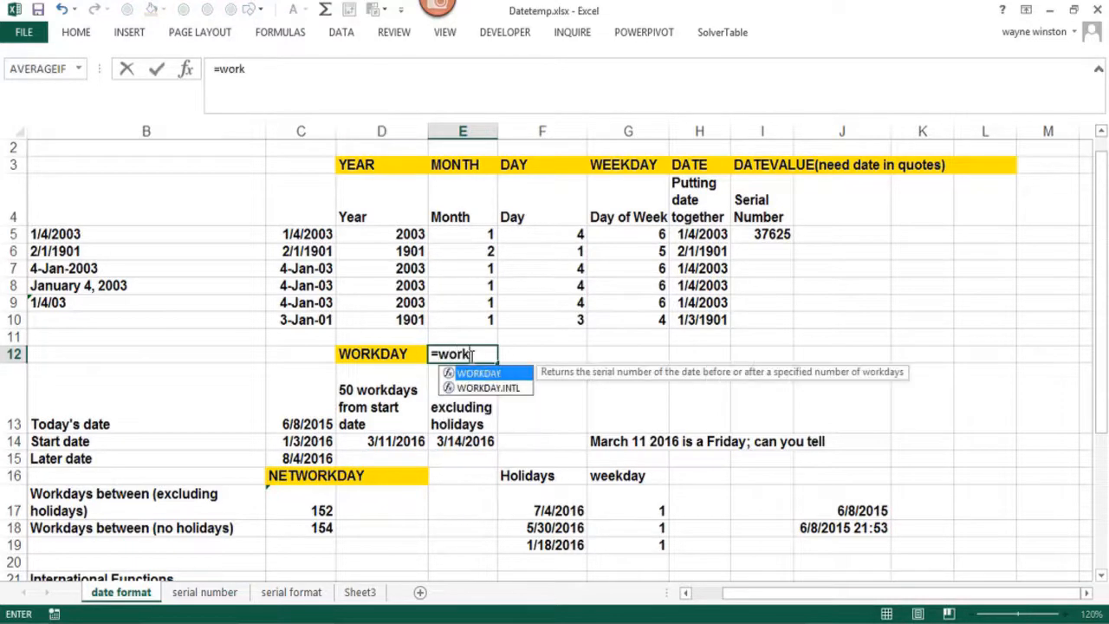
text(day()
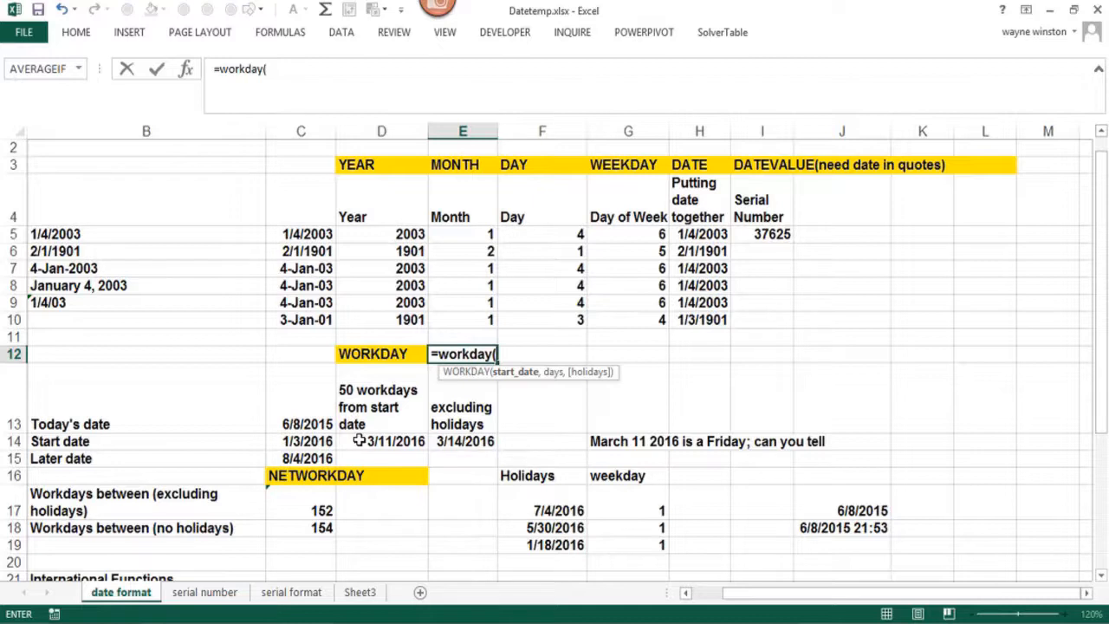
click(317, 441)
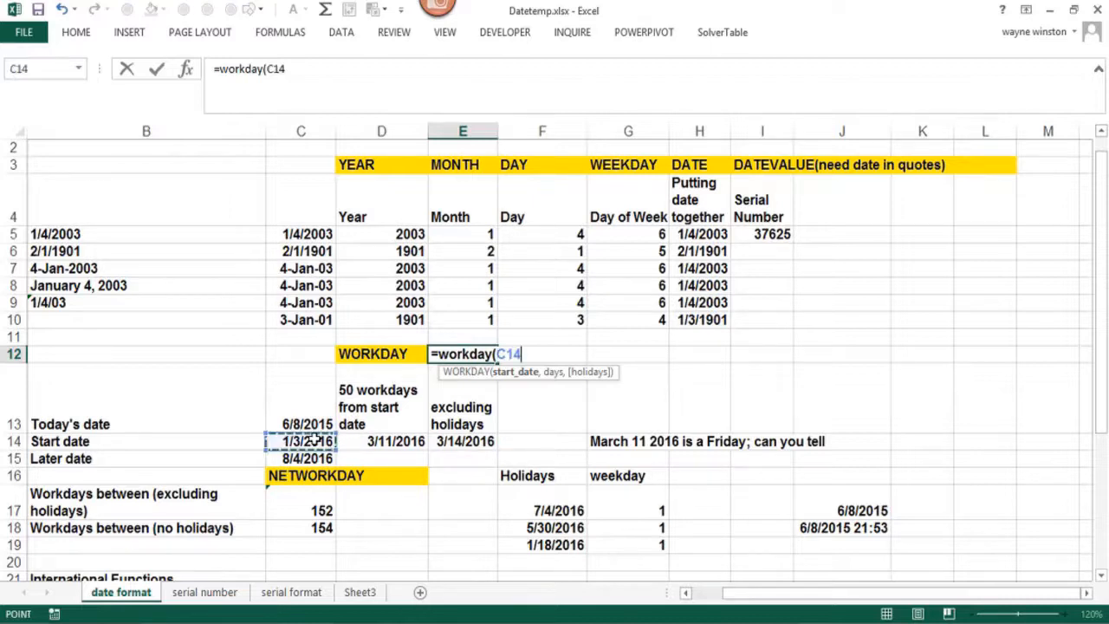
text(,)
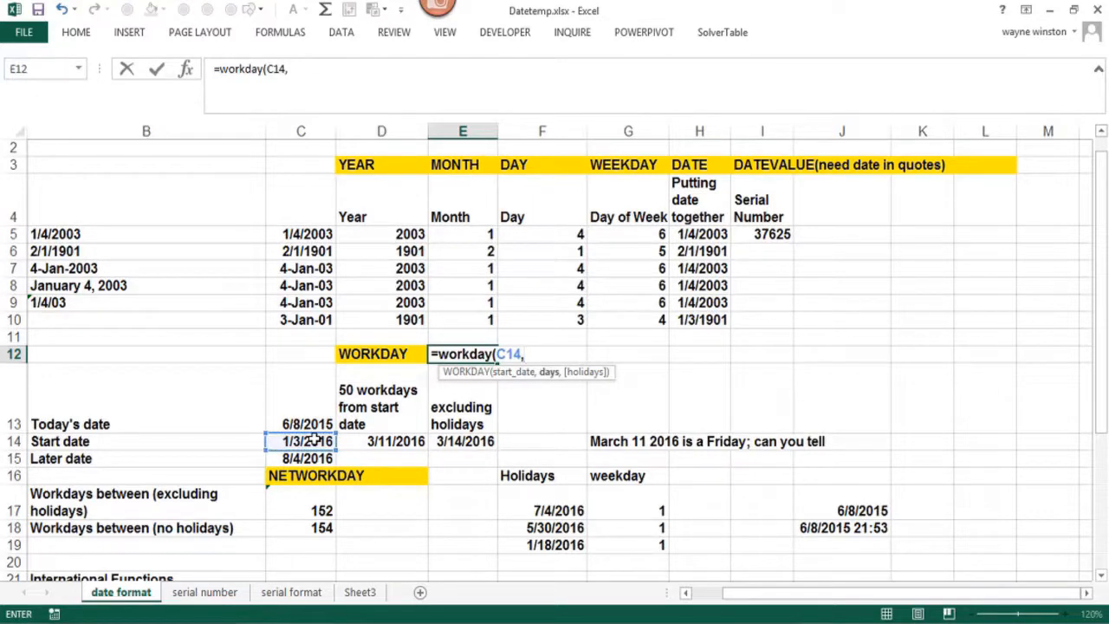
text(50))
key(Return)
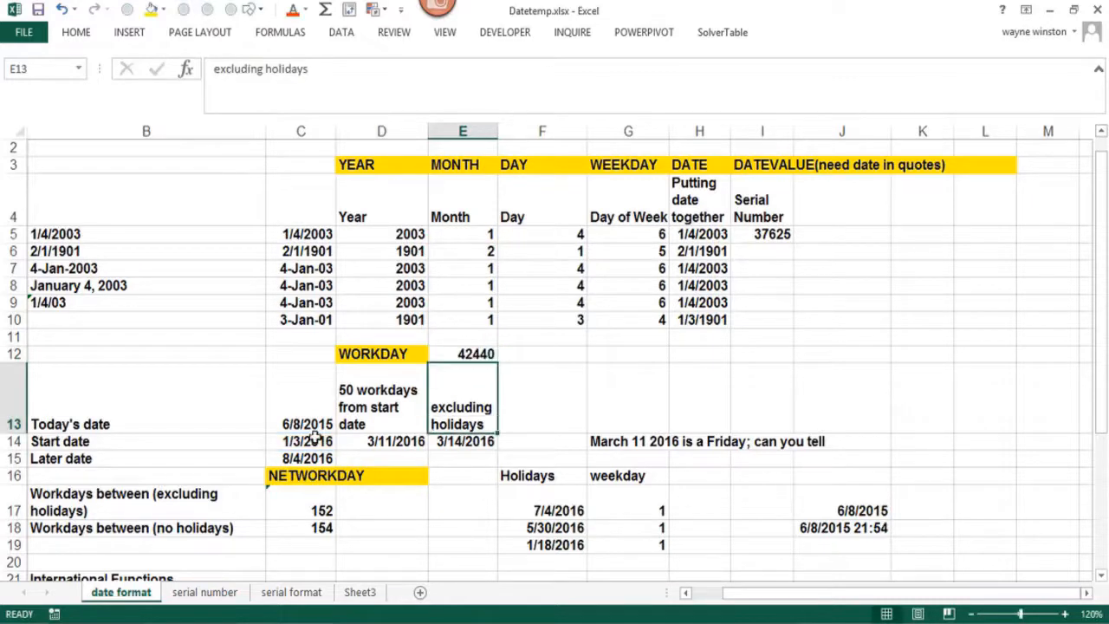
Step: Format E12 as a date of the 3/14/2012 type and compare it with the existing result in D14
click(462, 355)
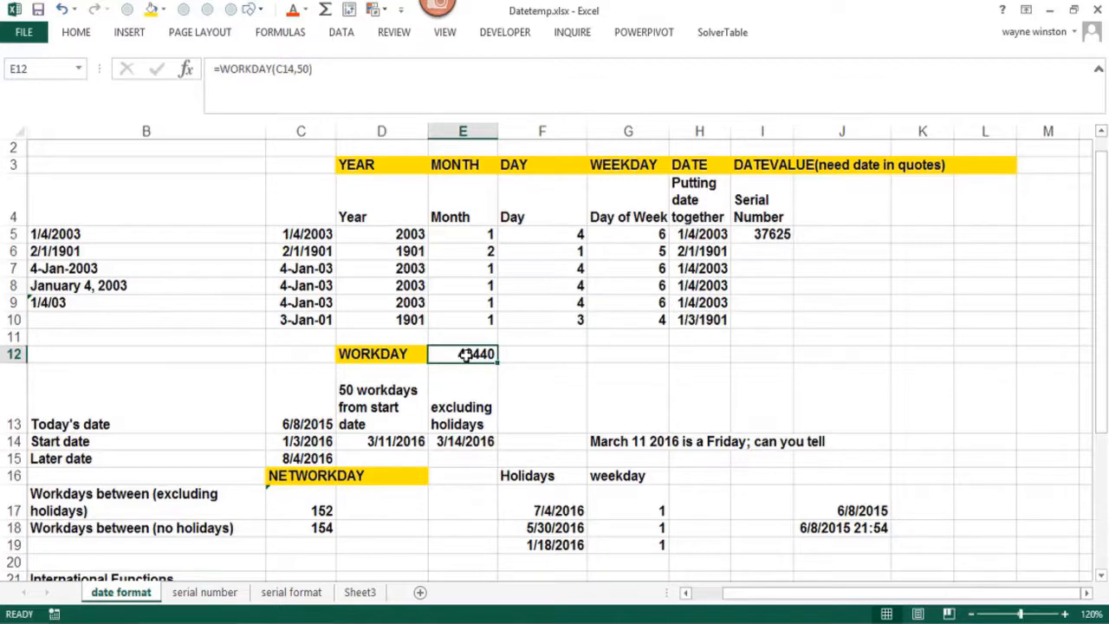
key(ctrl+1)
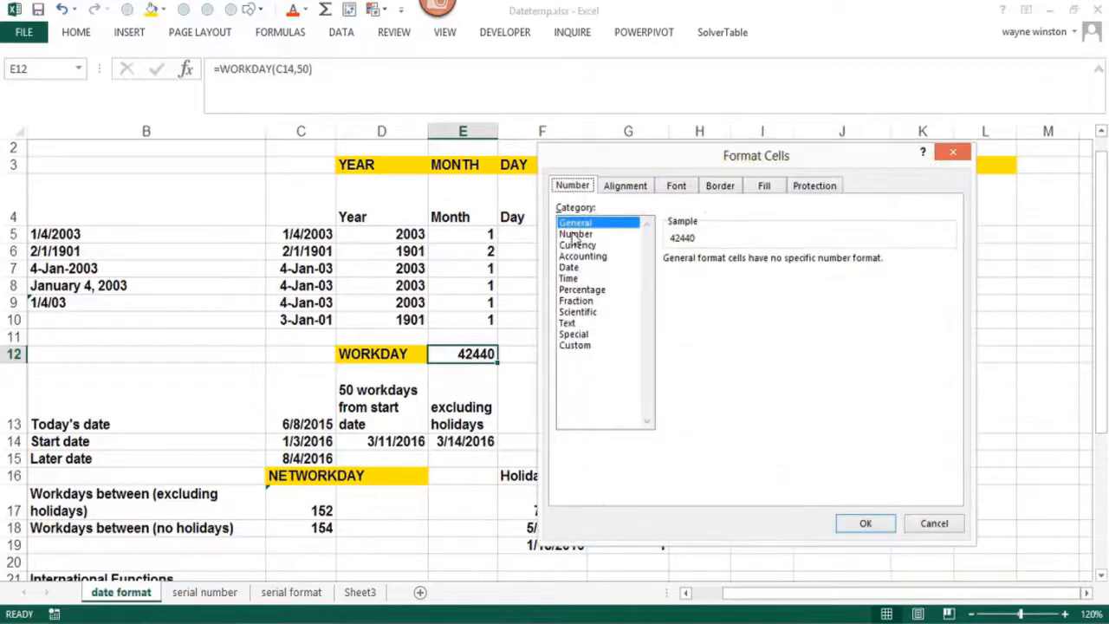
click(594, 269)
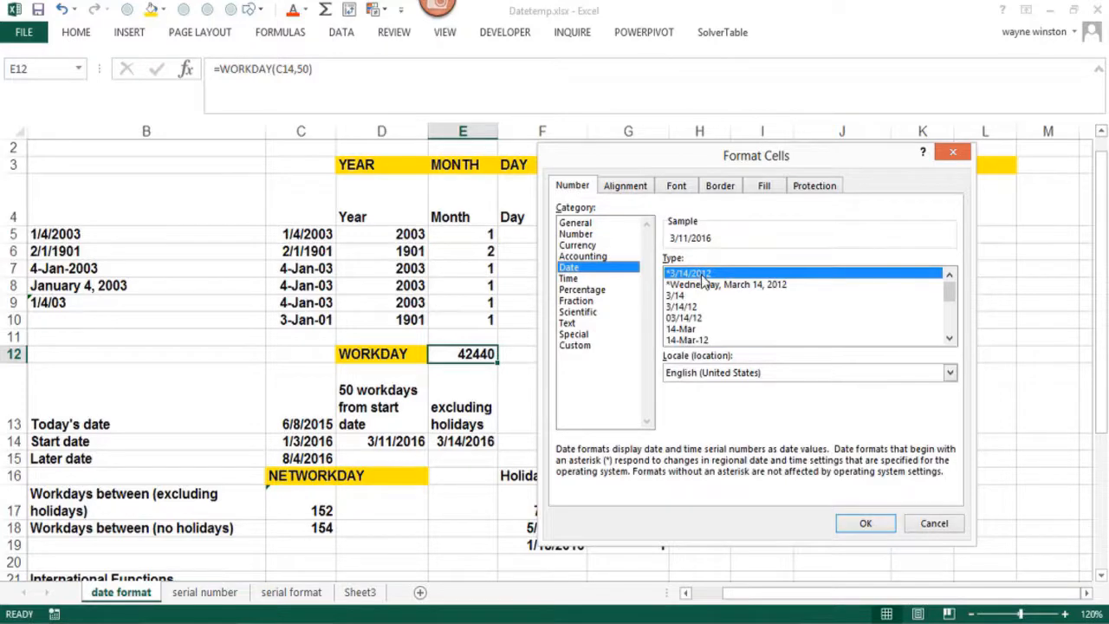
click(869, 525)
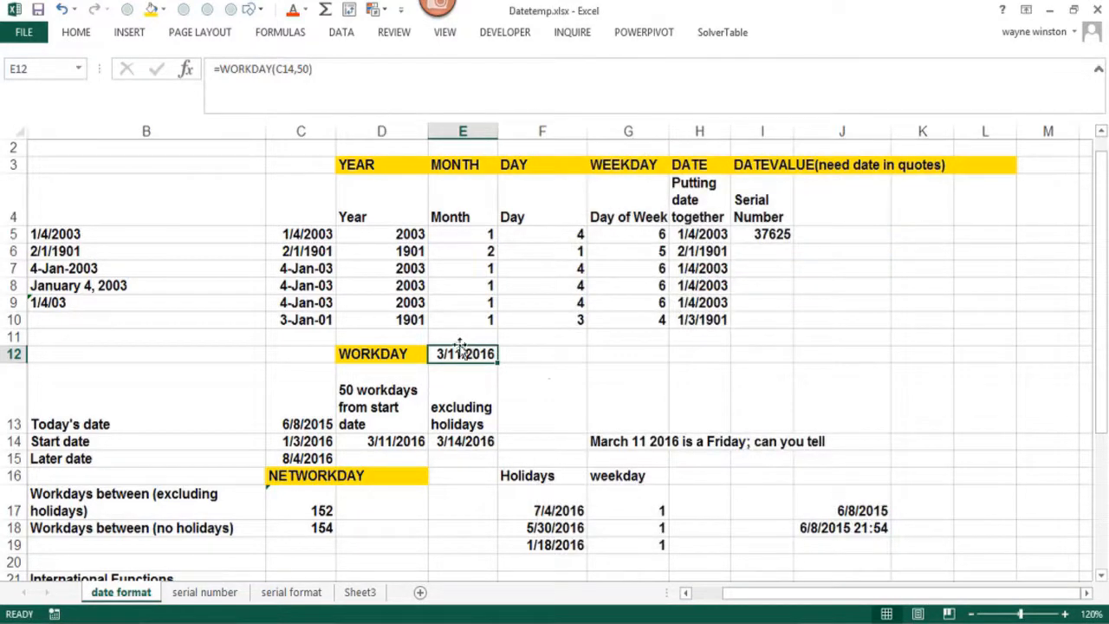
click(397, 444)
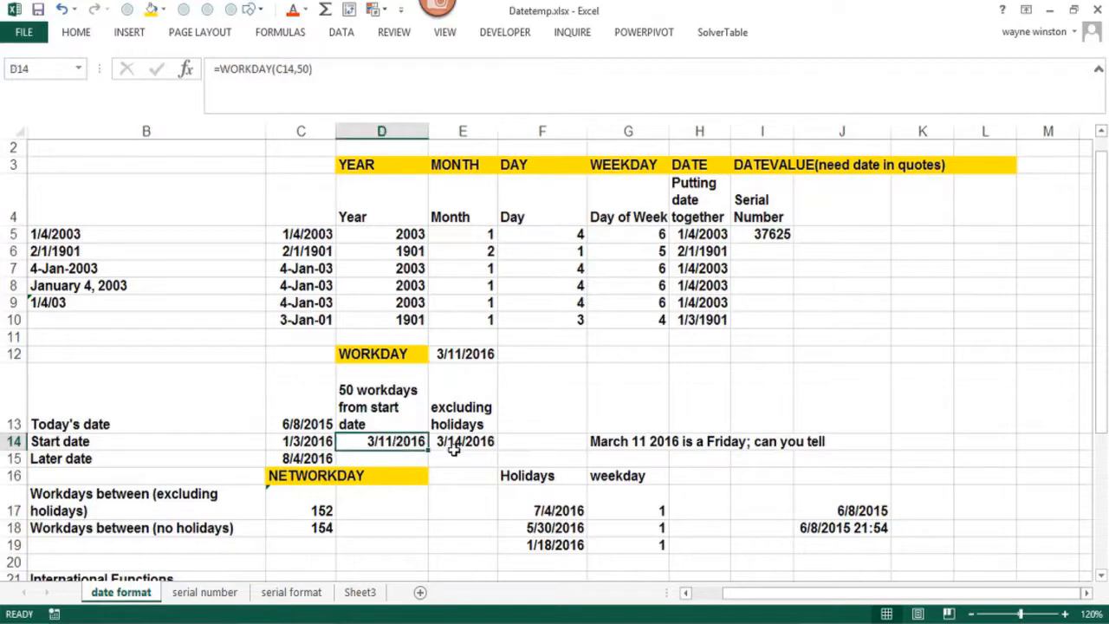
Step: Compute the date 50 workdays after the start date in C14, skipping the listed holidays, with =WORKDAY(C14,50,F17:F19) in F12
click(456, 441)
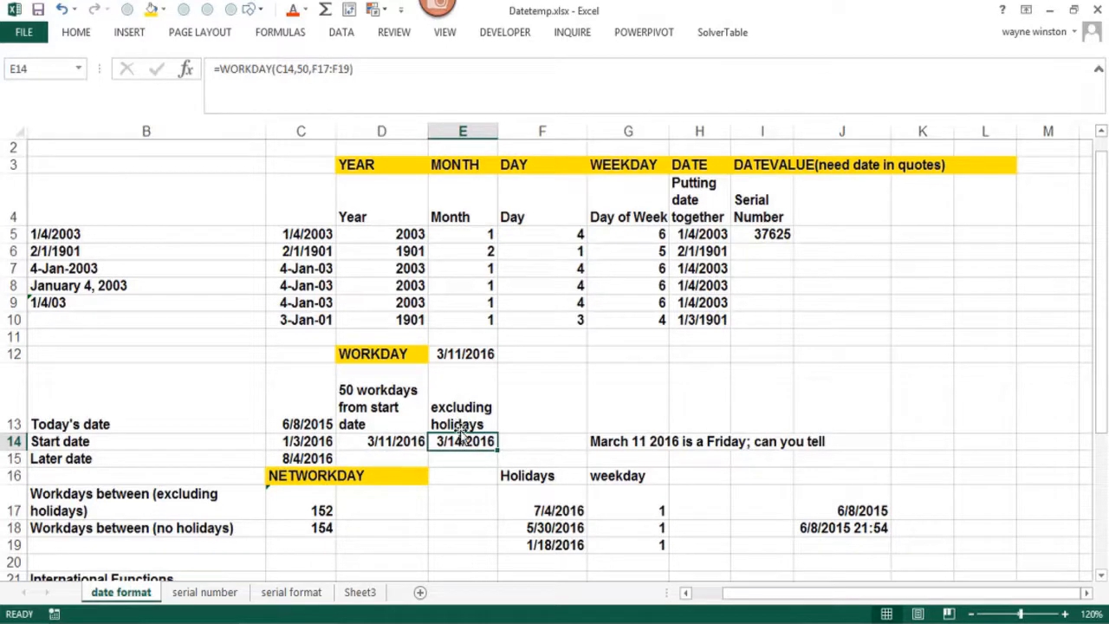
click(538, 358)
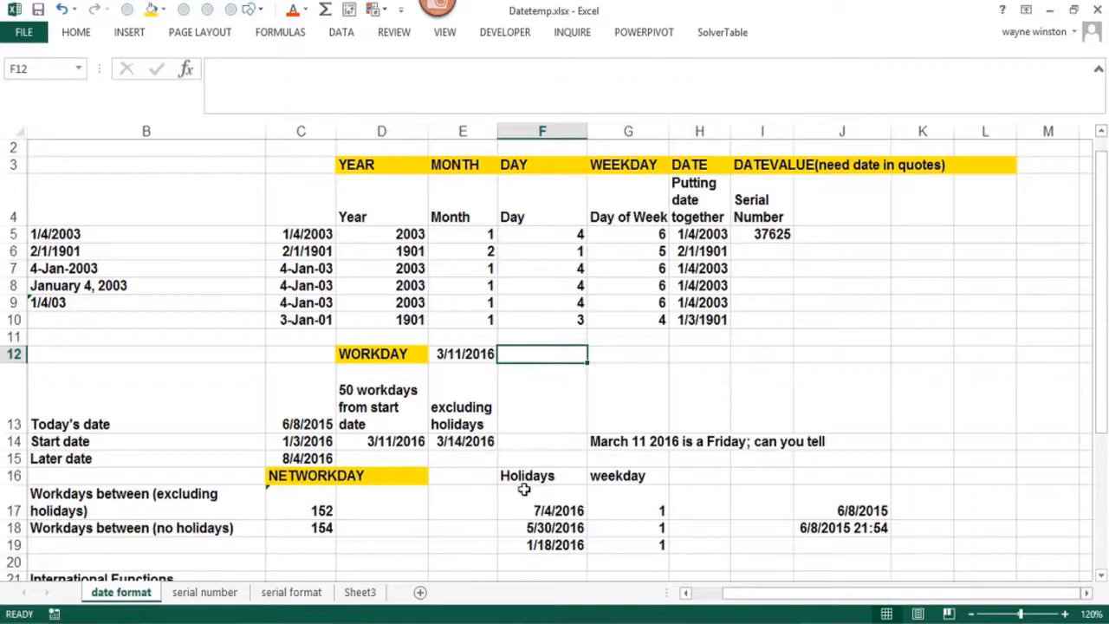
click(543, 546)
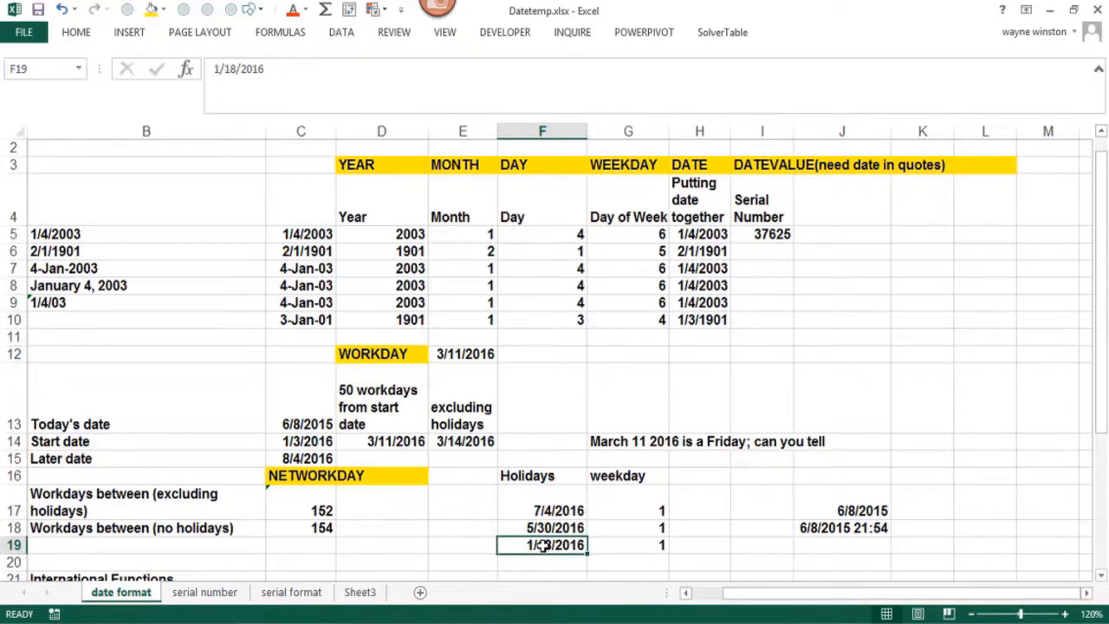
click(531, 357)
text(=wo)
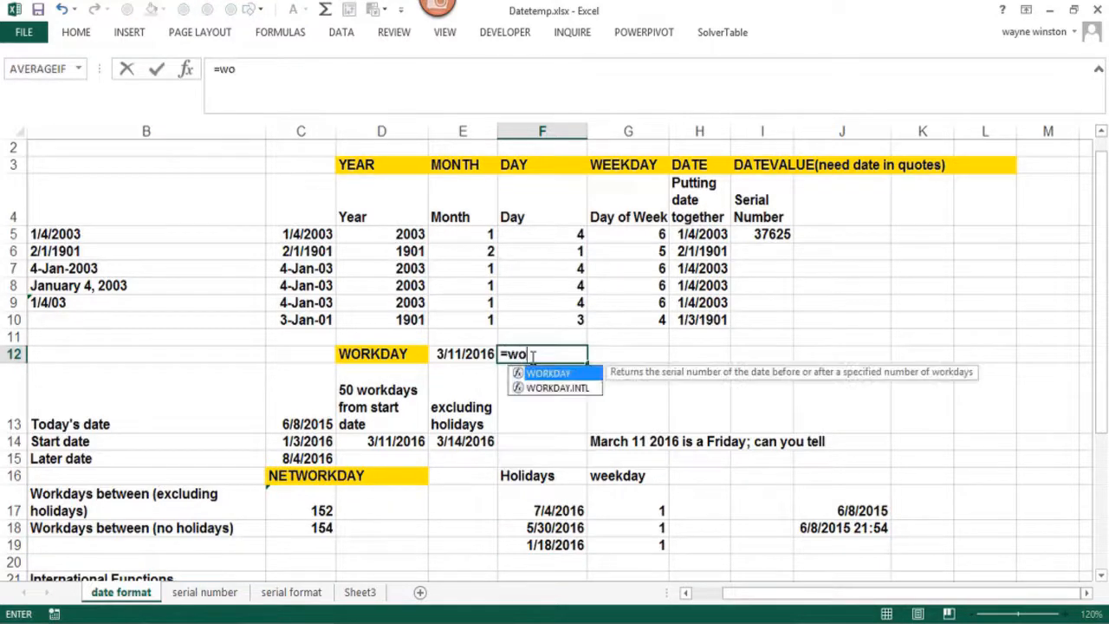
text(rkday)
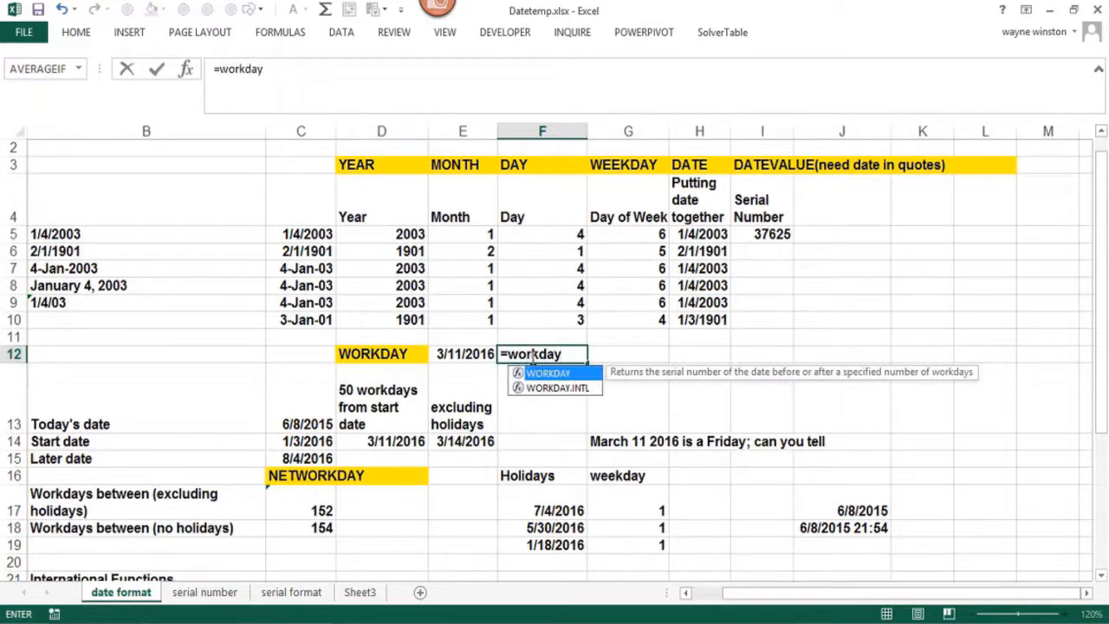
text(()
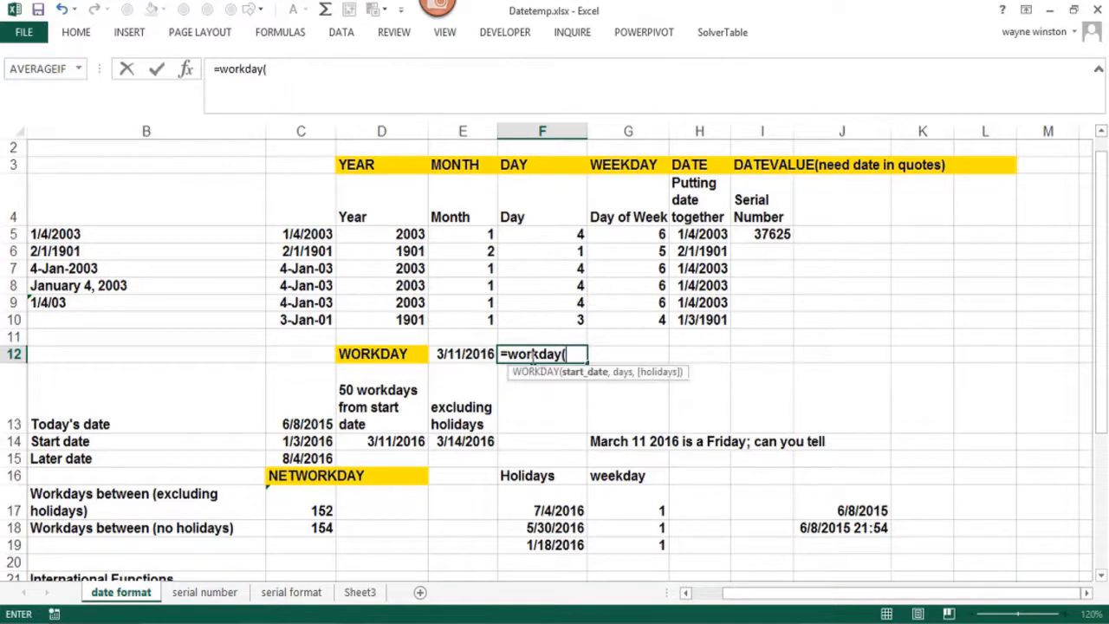
click(303, 442)
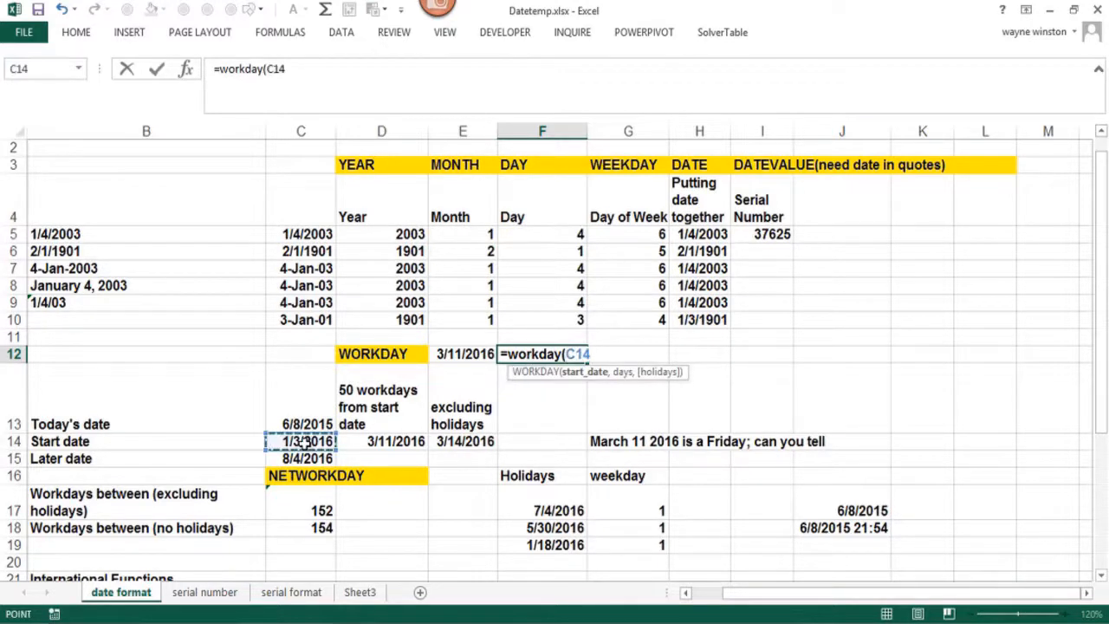
text(,50,)
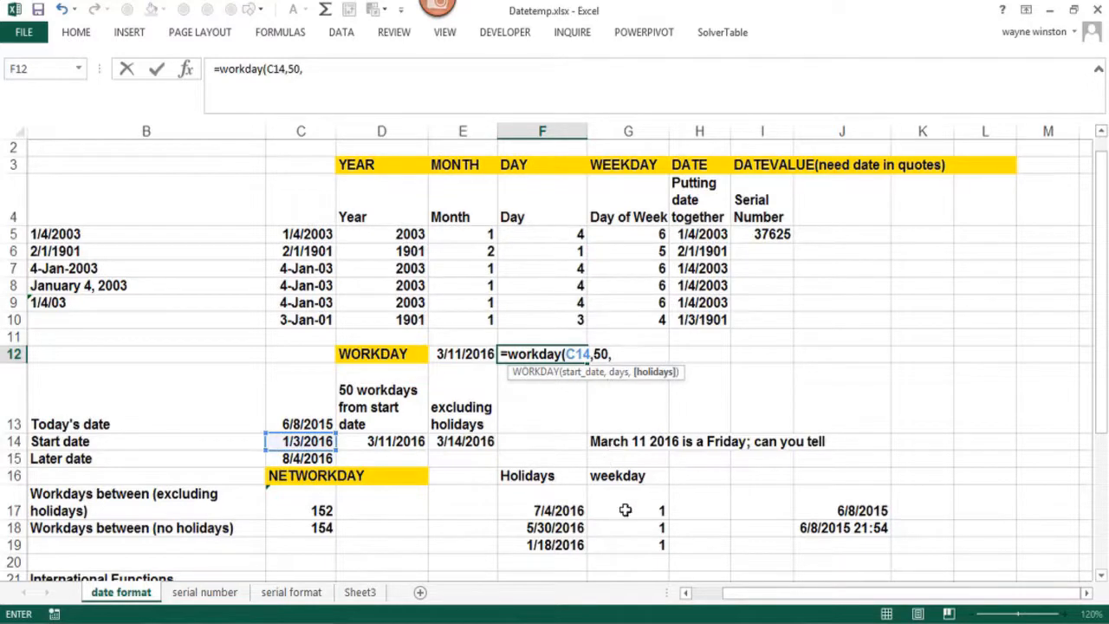
drag(564, 510, 555, 544)
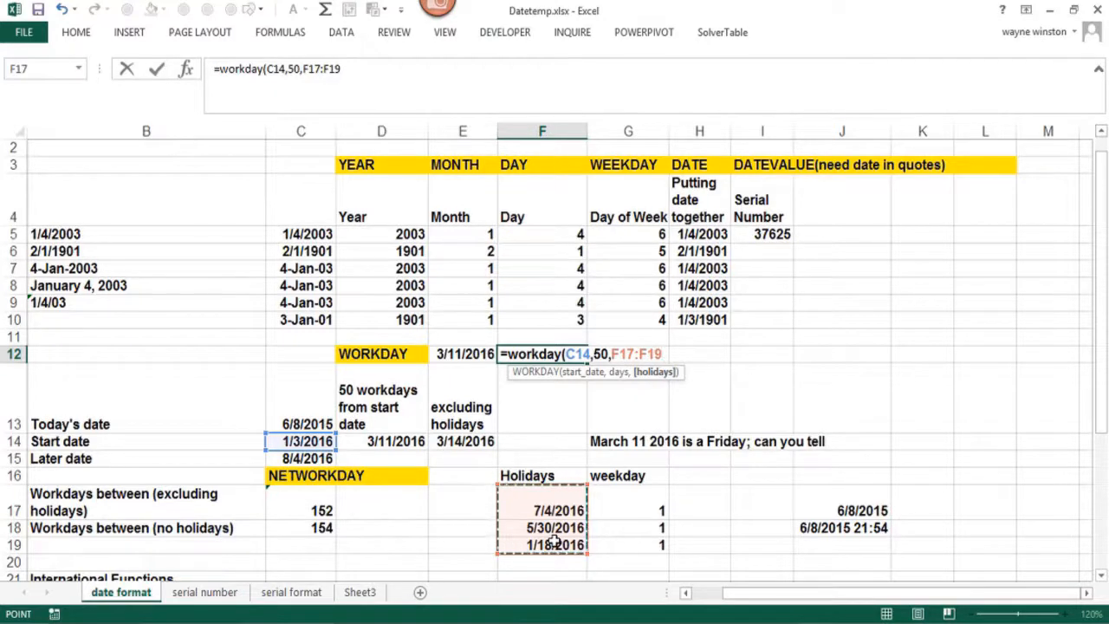
text())
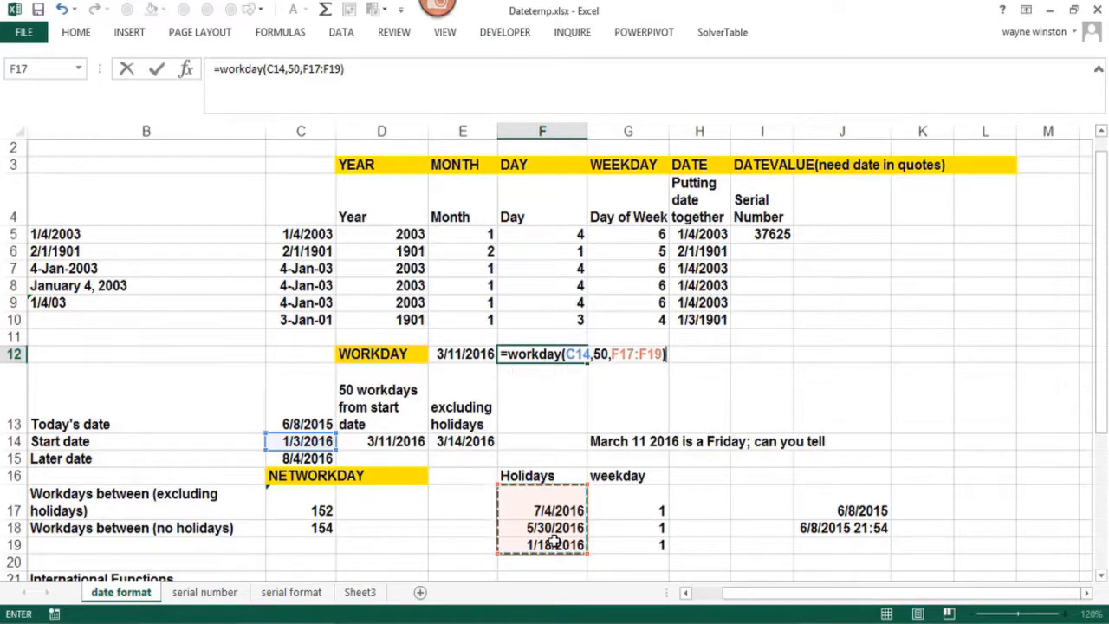
key(Return)
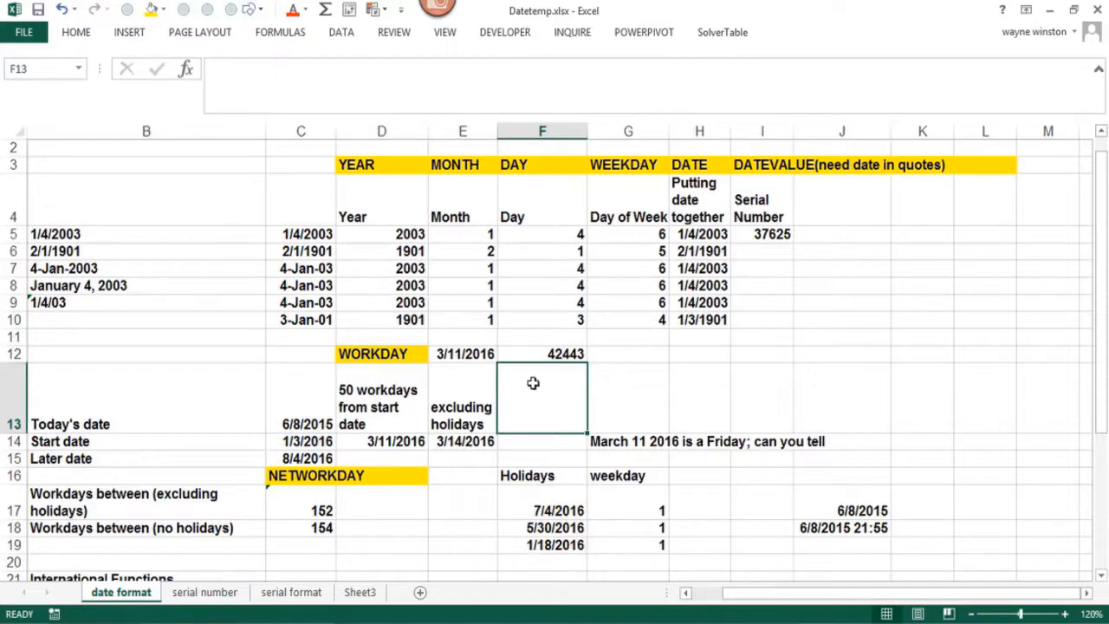
Step: Format F12 as a date of the 3/14/2012 type
click(536, 355)
key(ctrl+1)
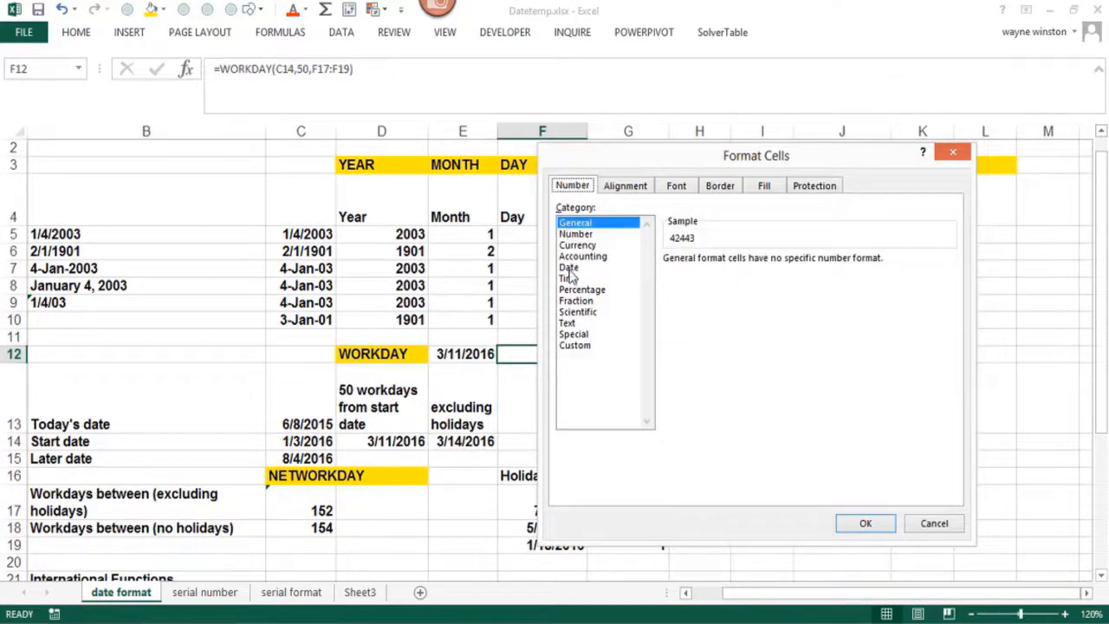
click(572, 268)
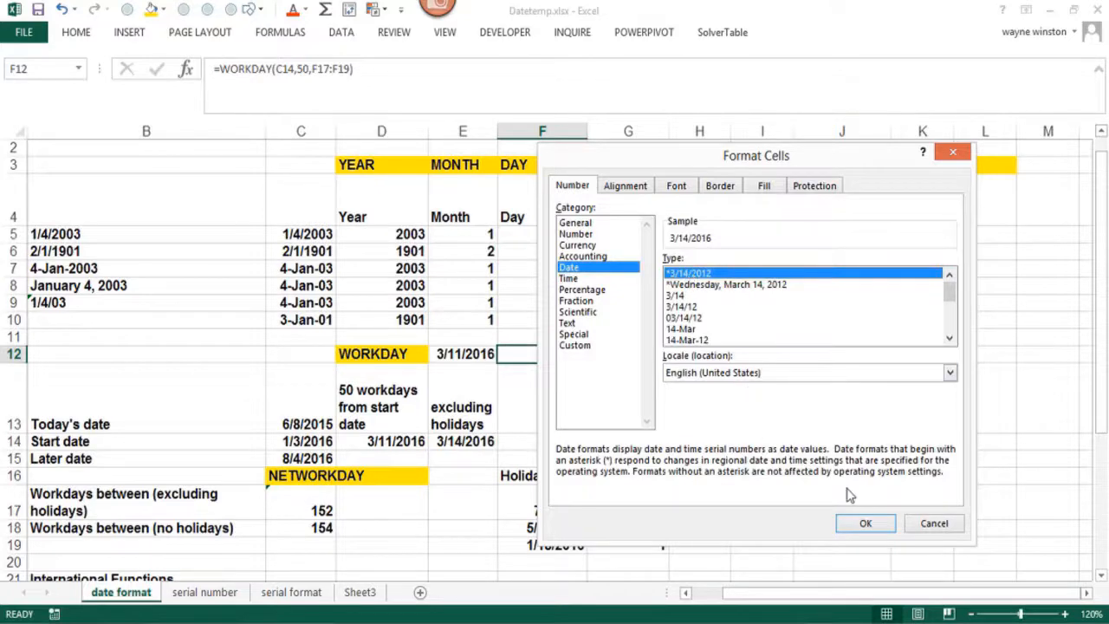
click(870, 525)
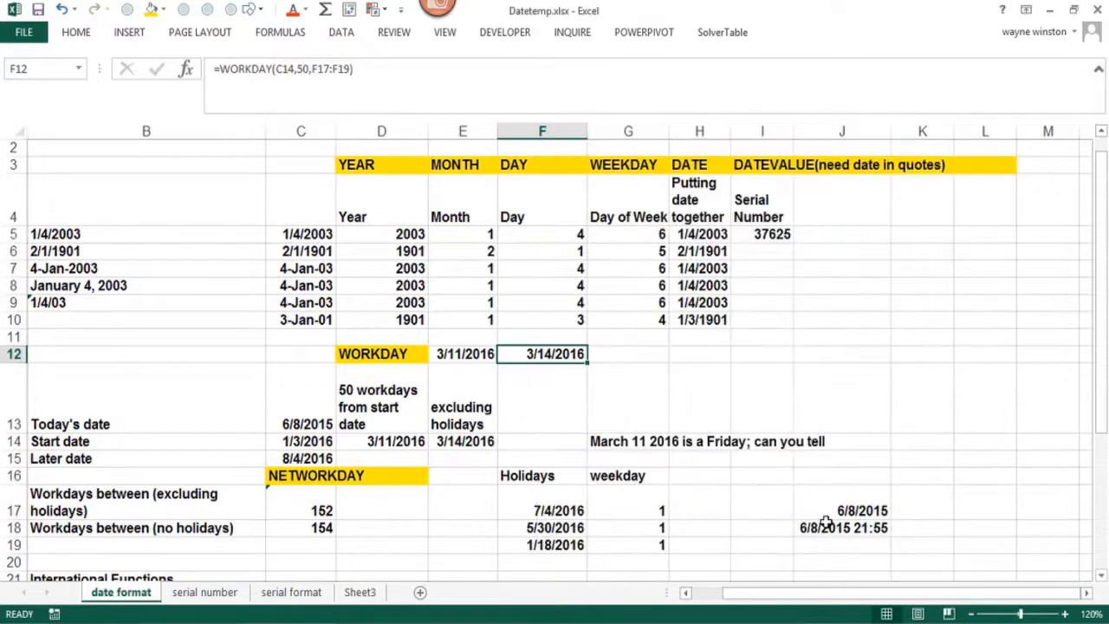
Step: Review the note in G14, the WORKDAY formulas in E12 and F12, the holiday in F19 and the NETWORKDAYS formula in C17
click(526, 379)
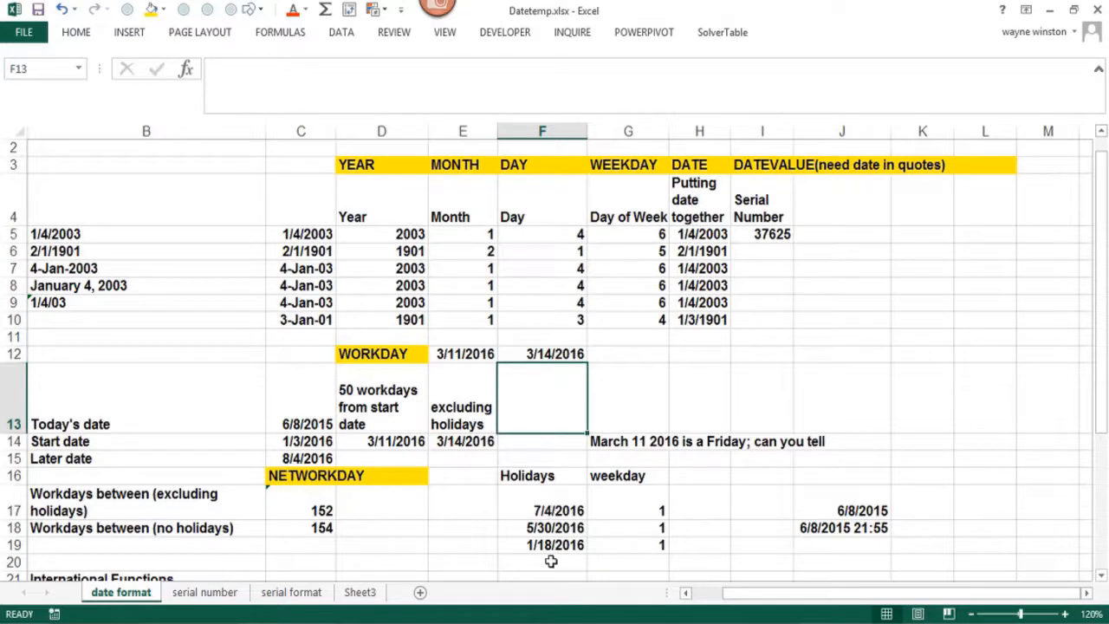
click(612, 439)
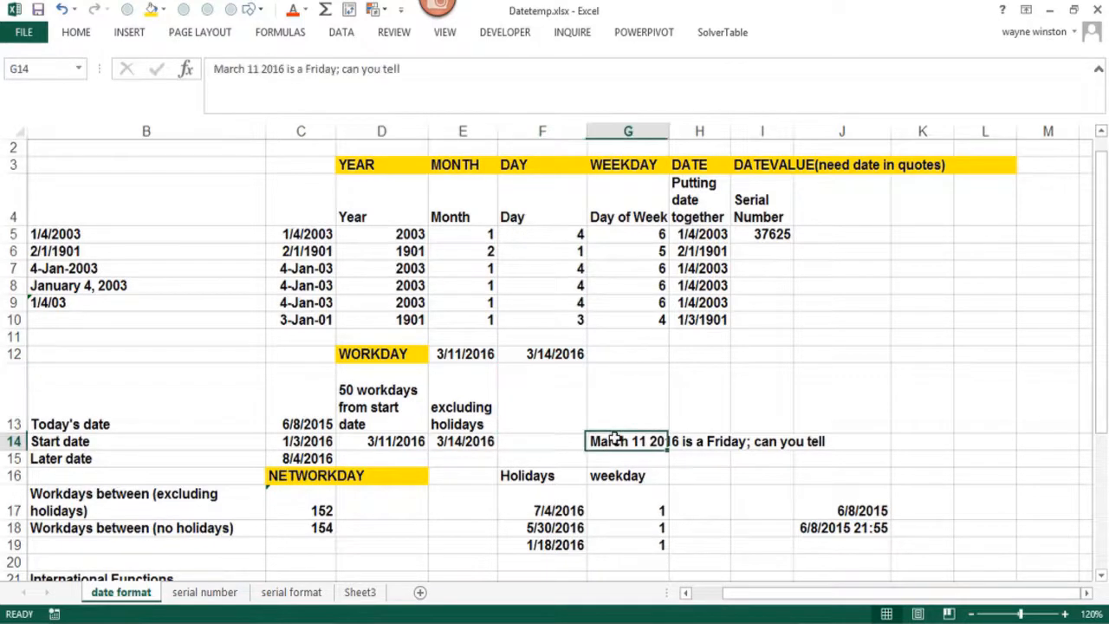
click(468, 354)
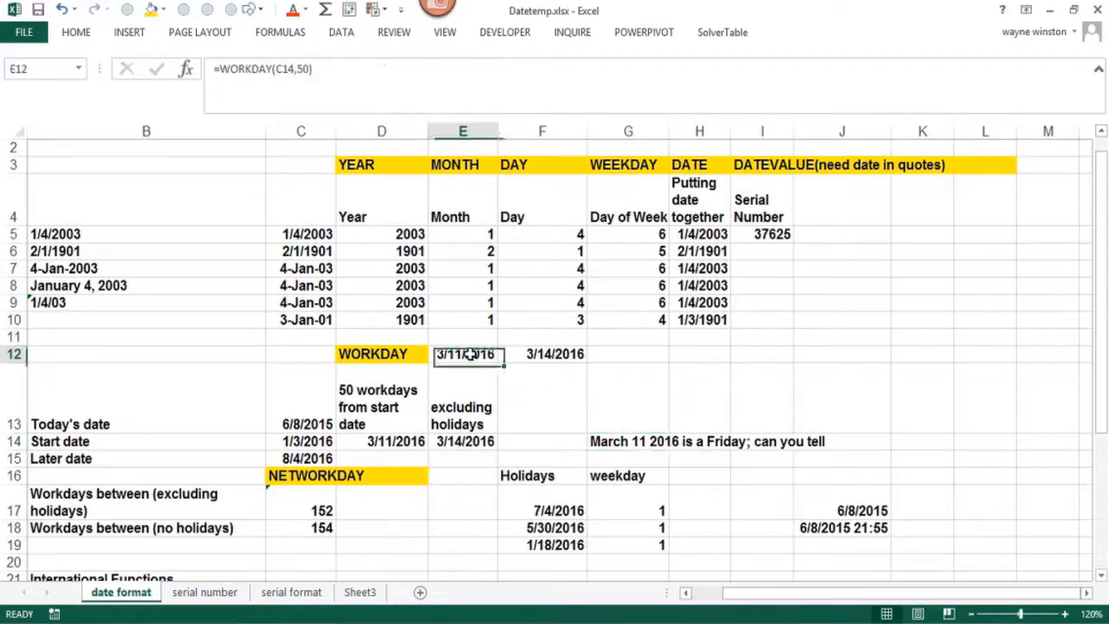
click(544, 543)
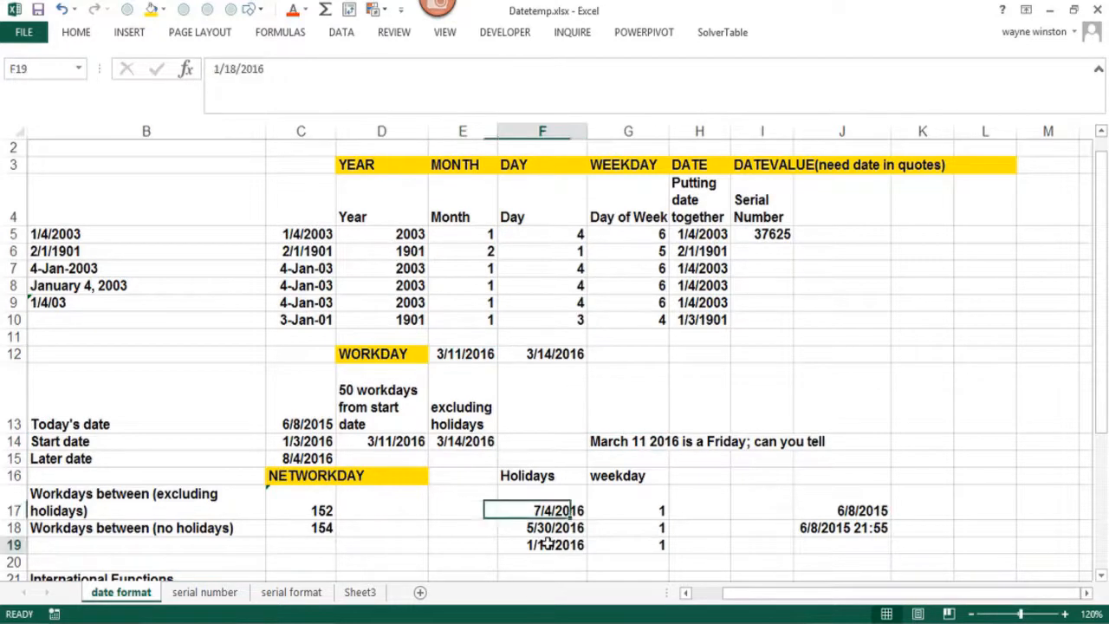
click(451, 354)
click(550, 348)
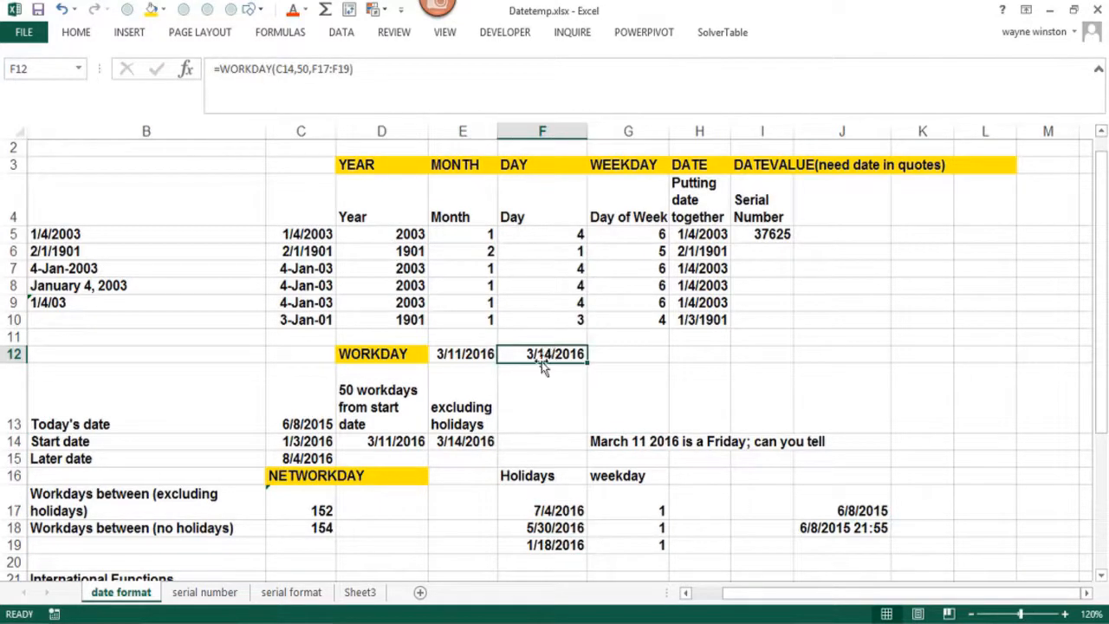
click(386, 512)
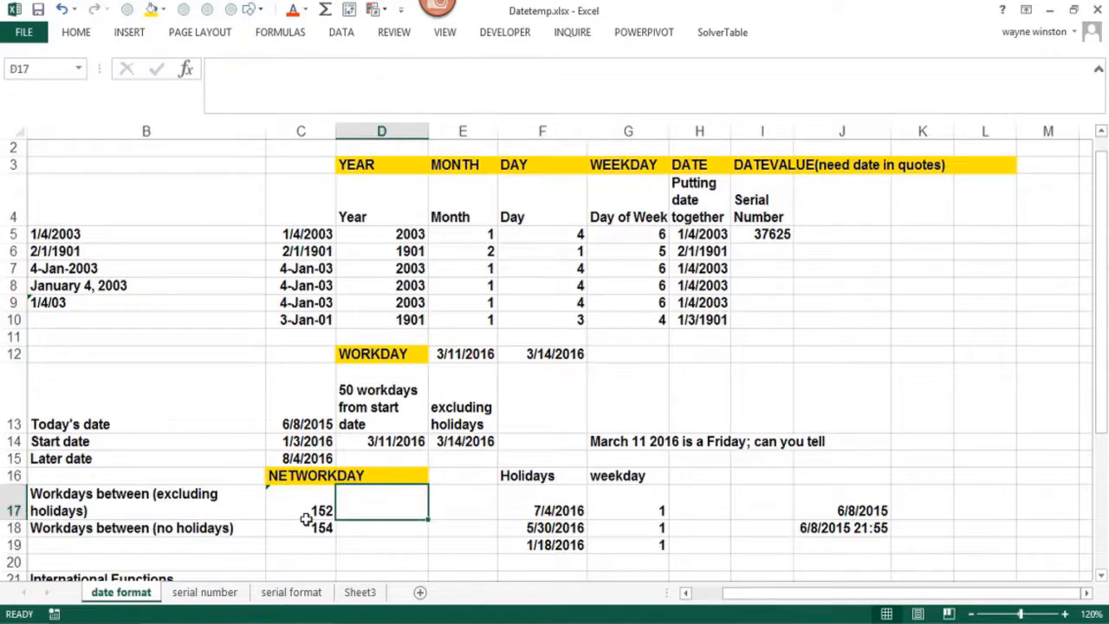
click(289, 496)
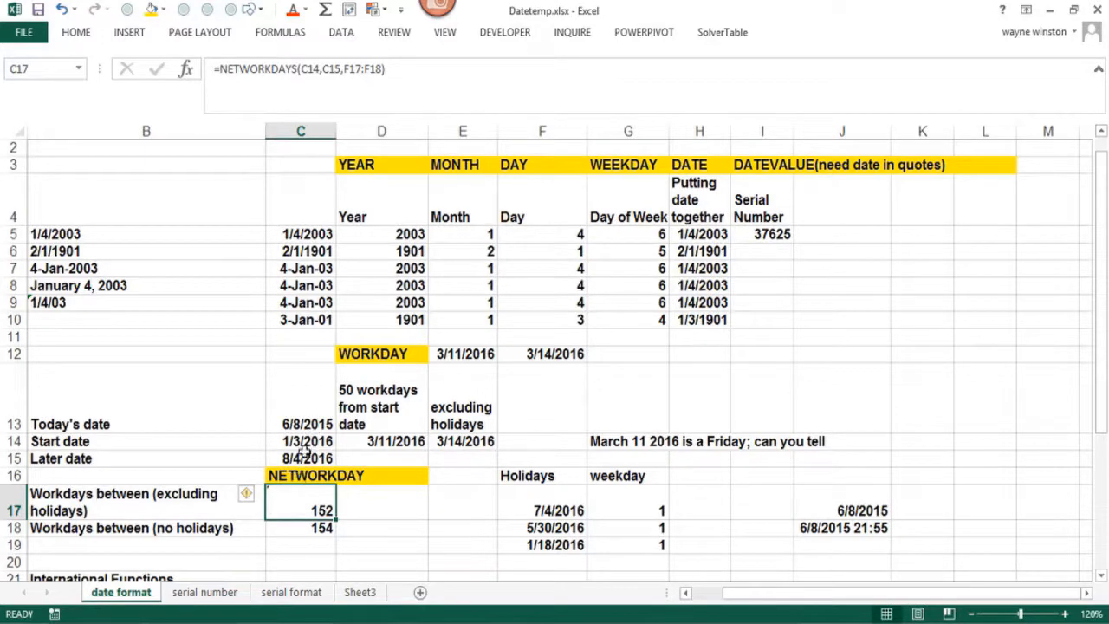
click(112, 547)
key(Down)
key(Up)
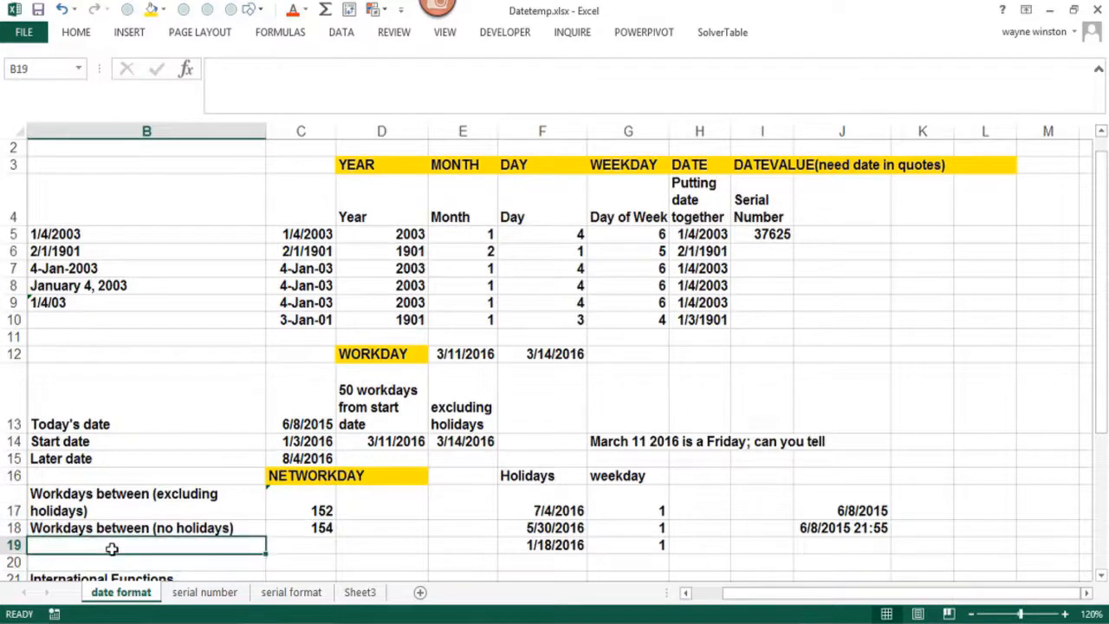
key(Up)
key(Right)
key(Right)
key(Up)
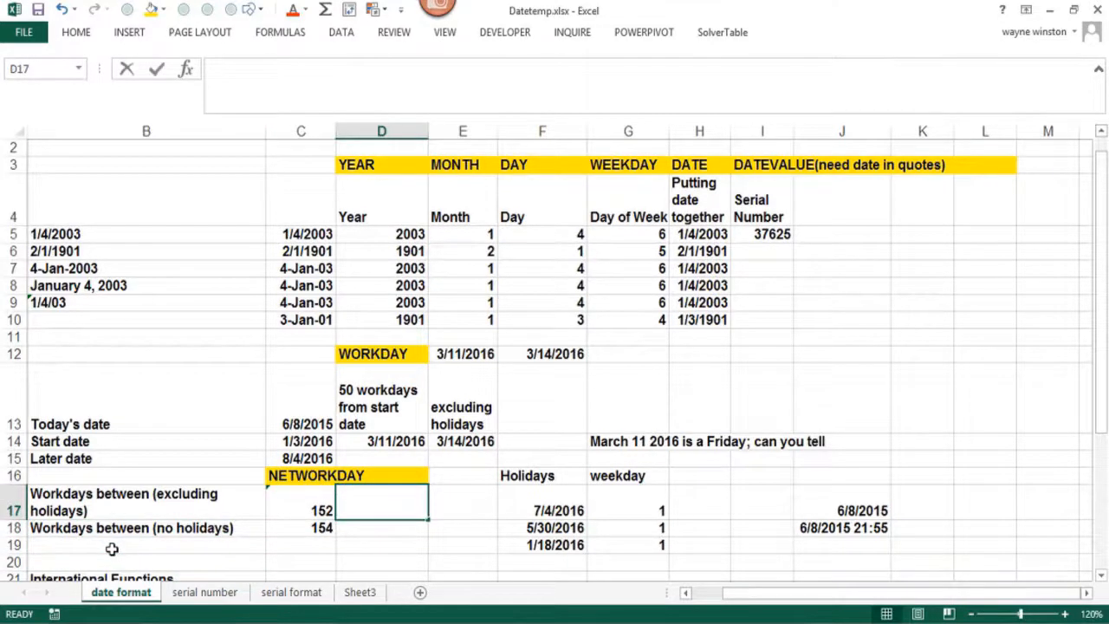
text(=net)
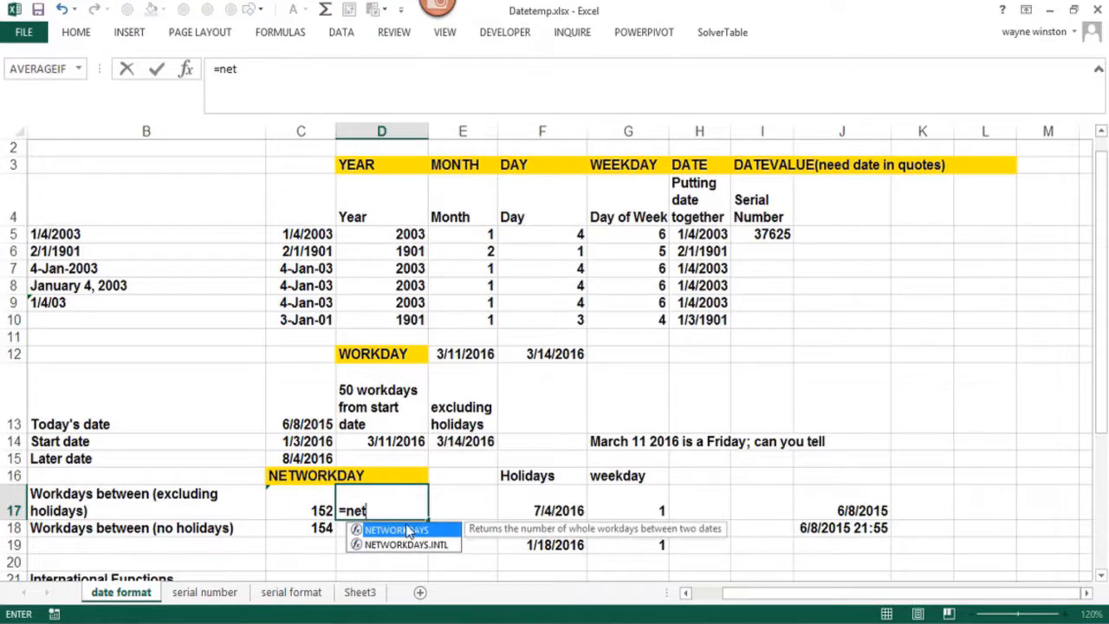
double_click(413, 528)
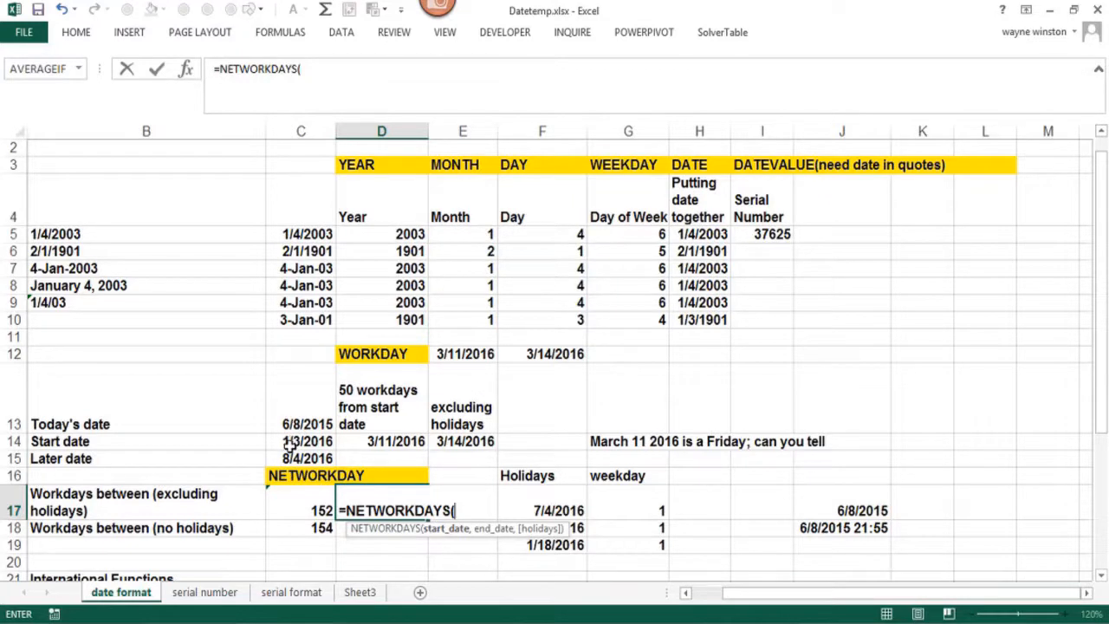
key(Escape)
Step: Count the workdays between the start date in C14 and the later date in C15 with =NETWORKDAYS(C14,C15,F18:F20) in D17
click(321, 511)
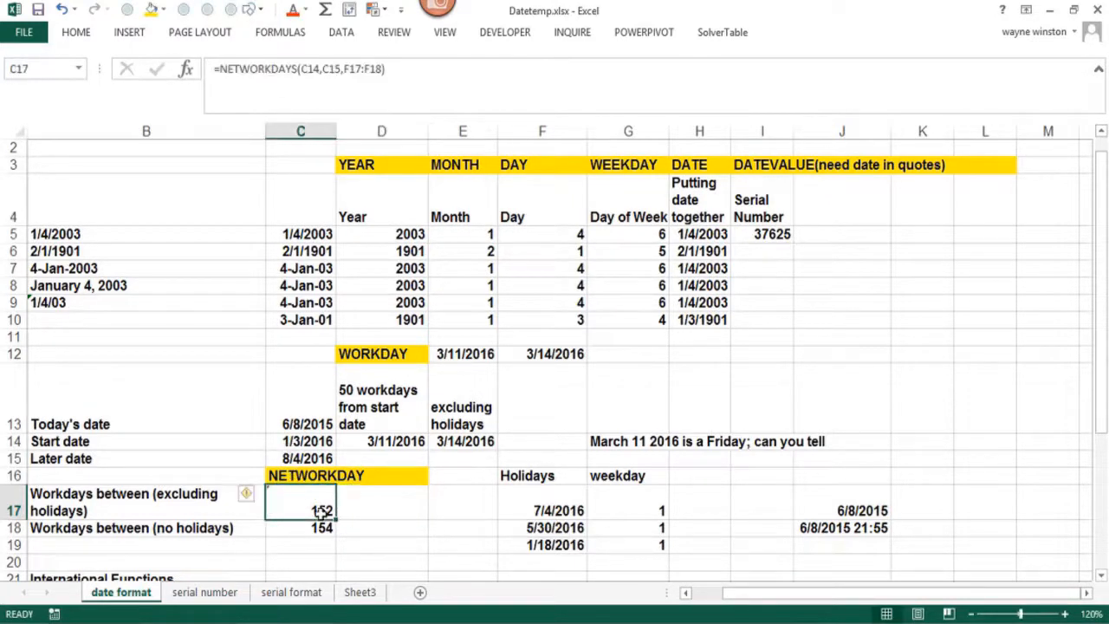
click(376, 509)
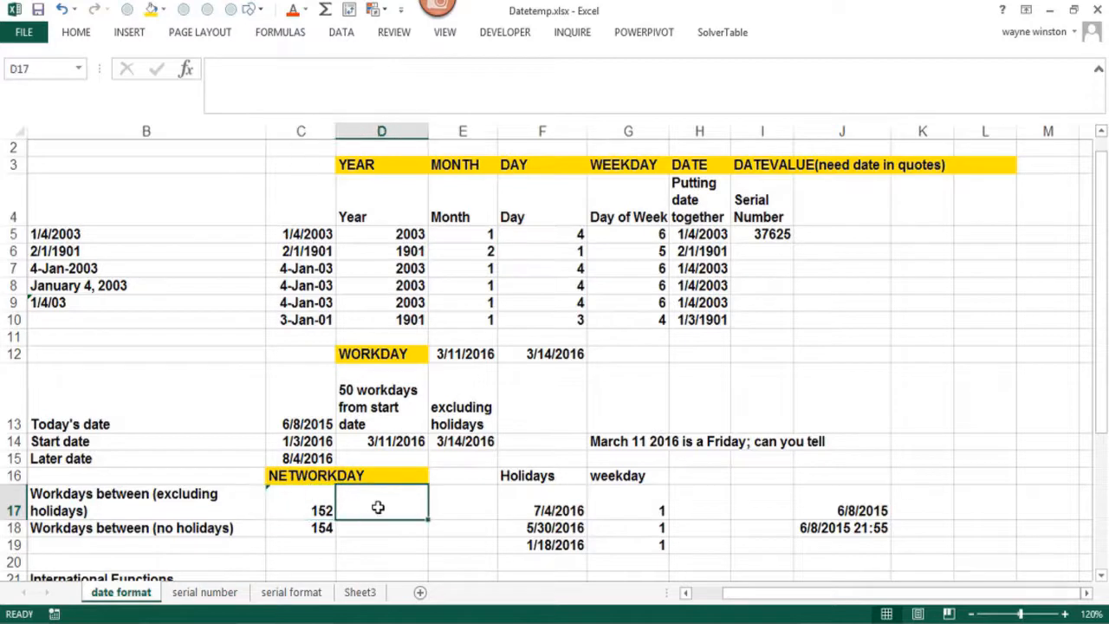
text(=net)
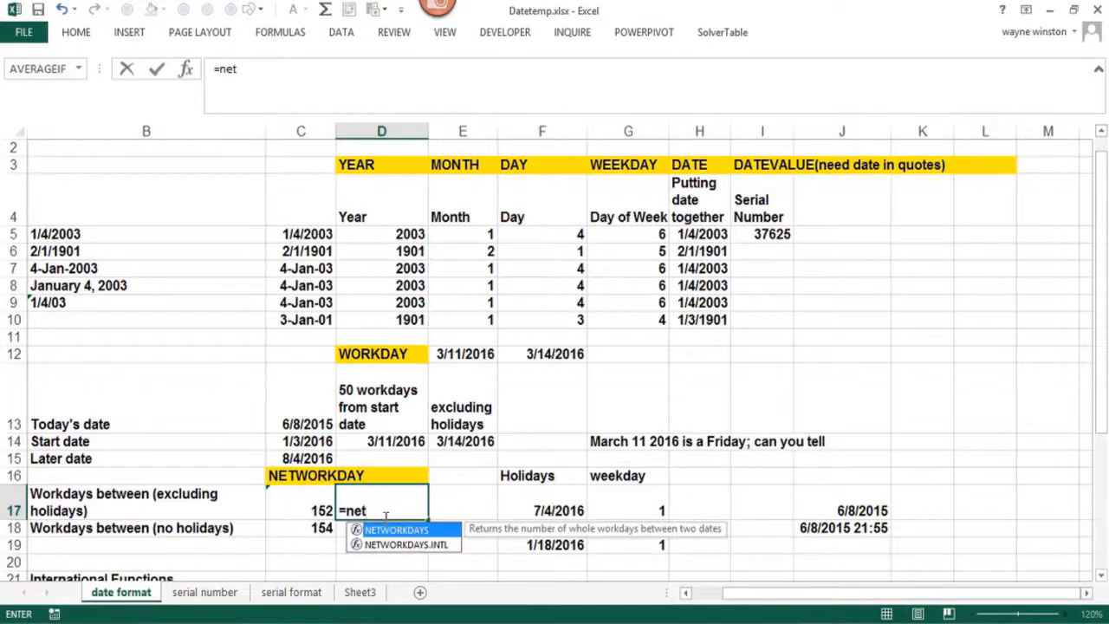
double_click(402, 530)
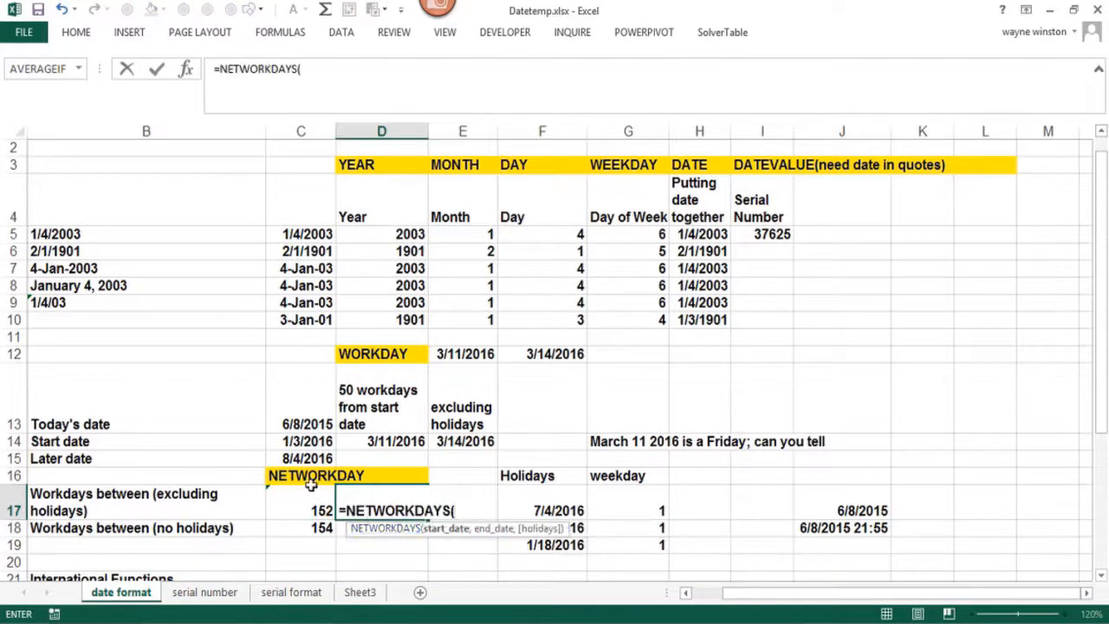
click(301, 443)
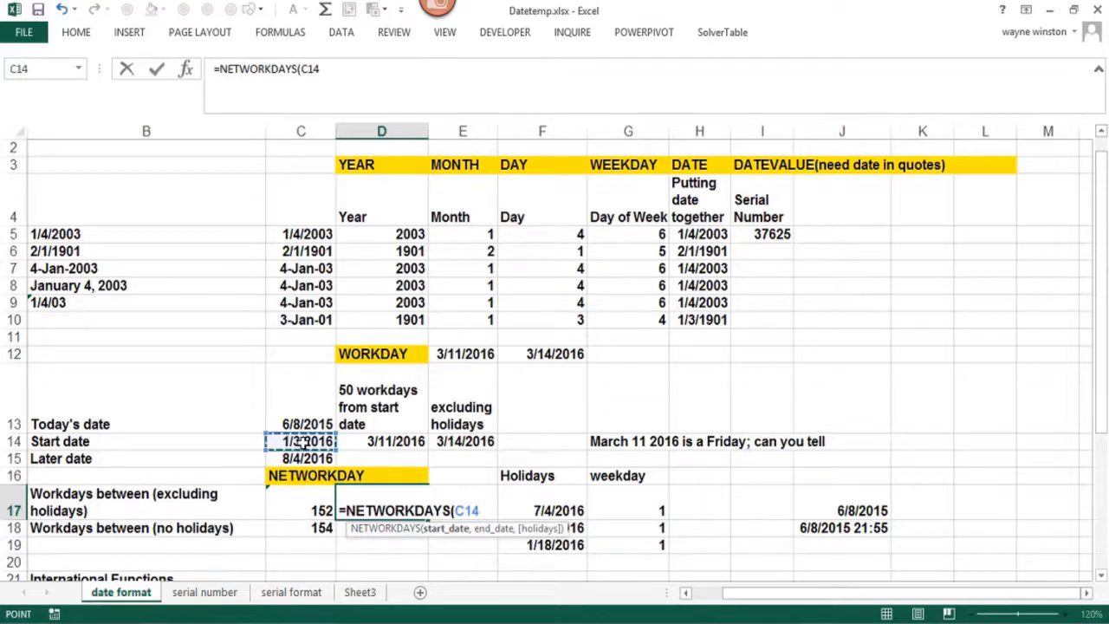
text(,)
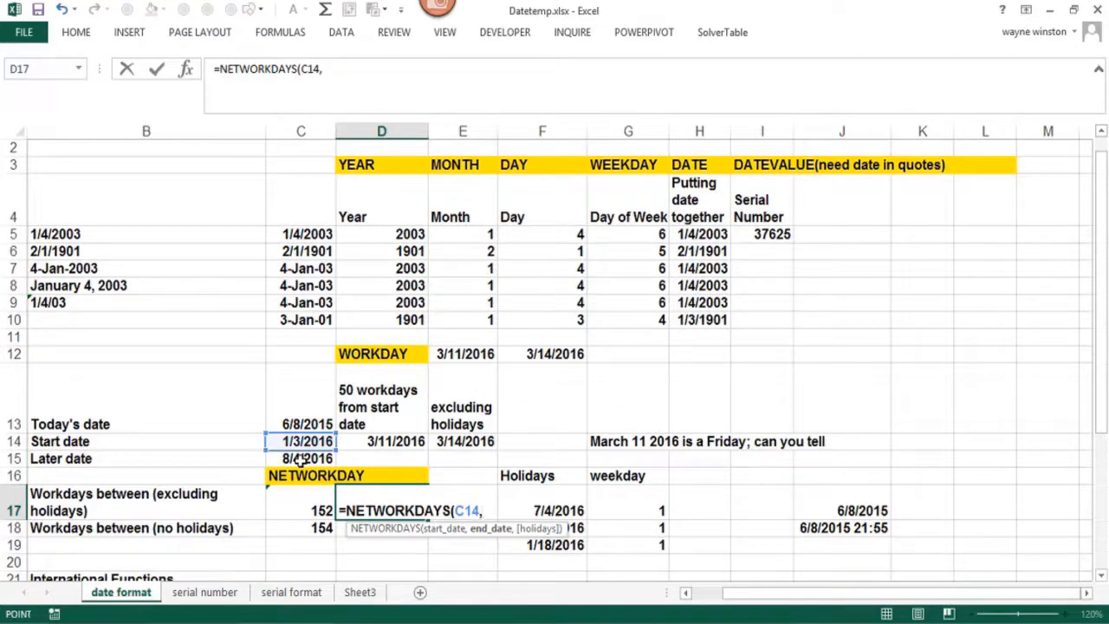
click(299, 460)
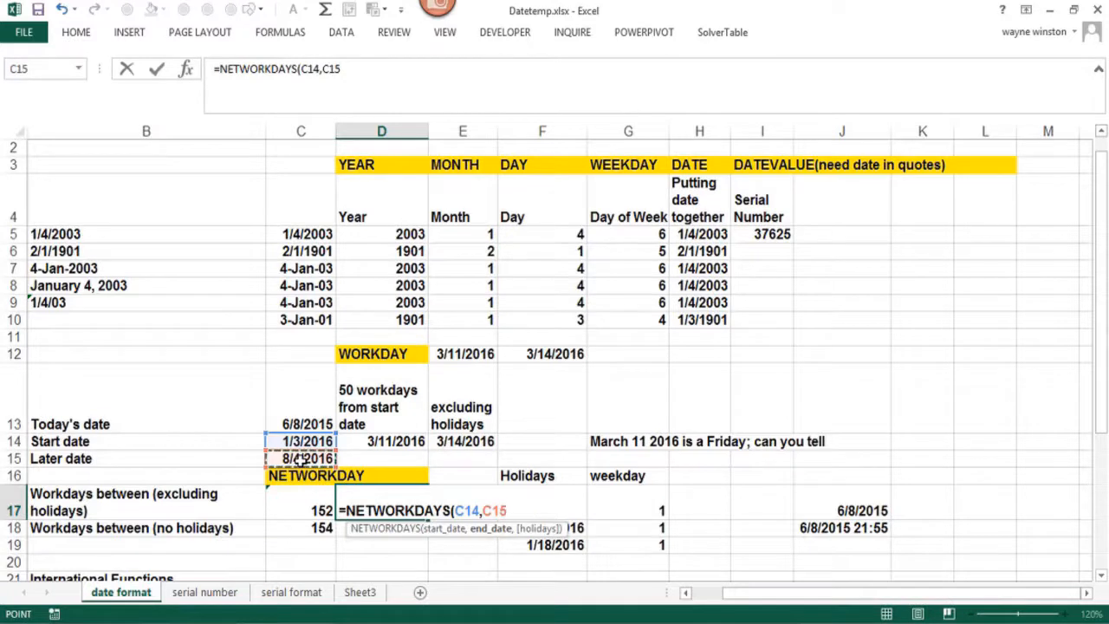
text(,)
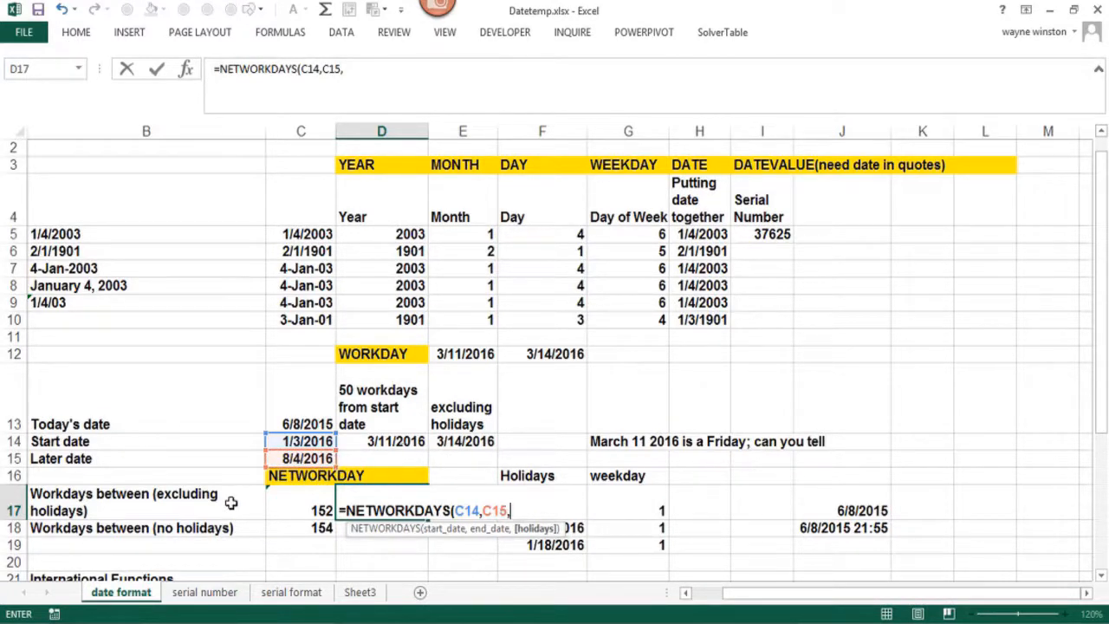
text(f18:)
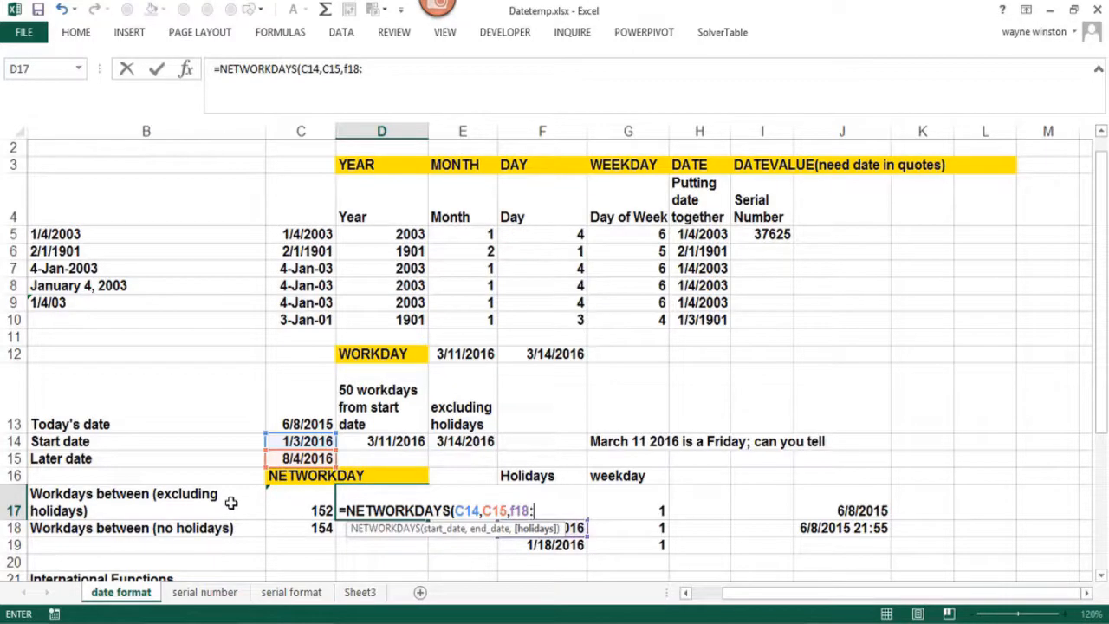
text(f20)
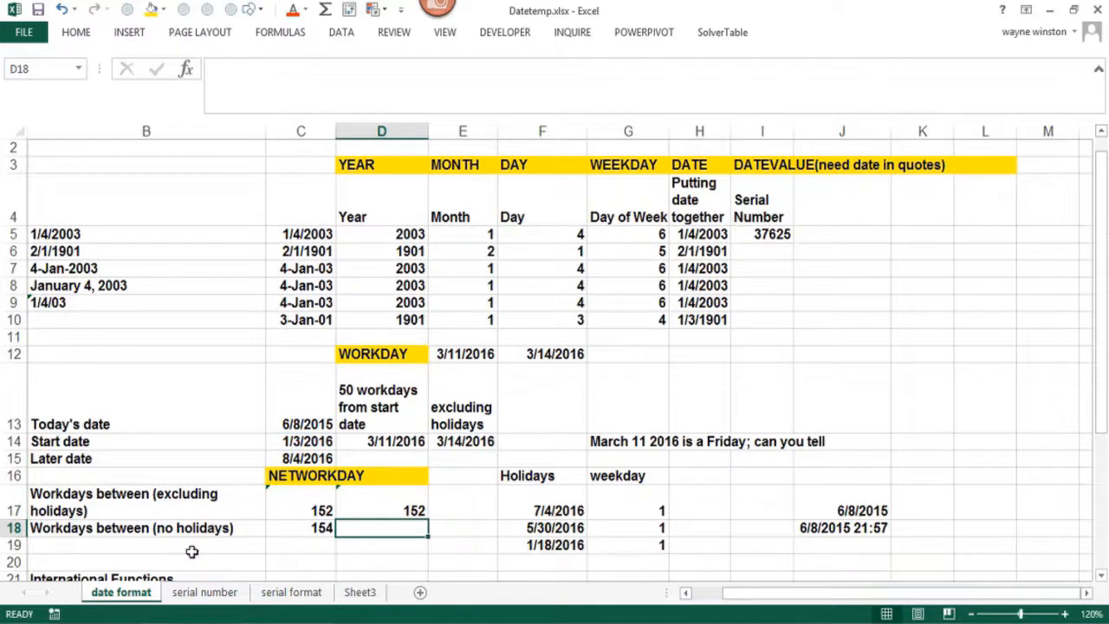
Step: Review the NETWORKDAYS formulas in D17, C17 and C18 and the holiday date in F19
click(422, 511)
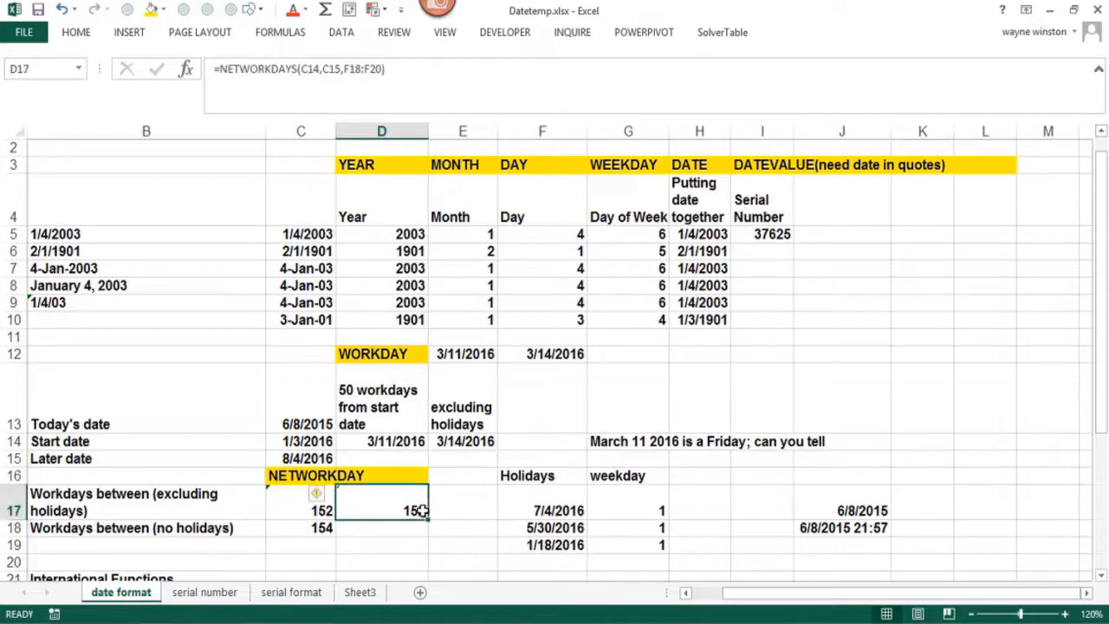
click(524, 545)
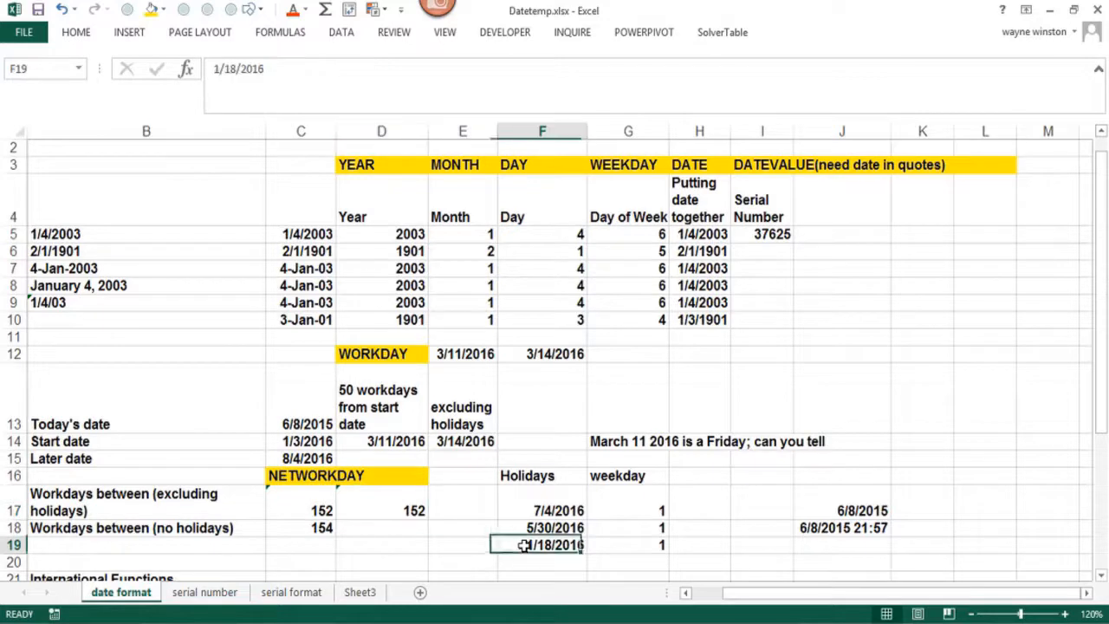
click(387, 495)
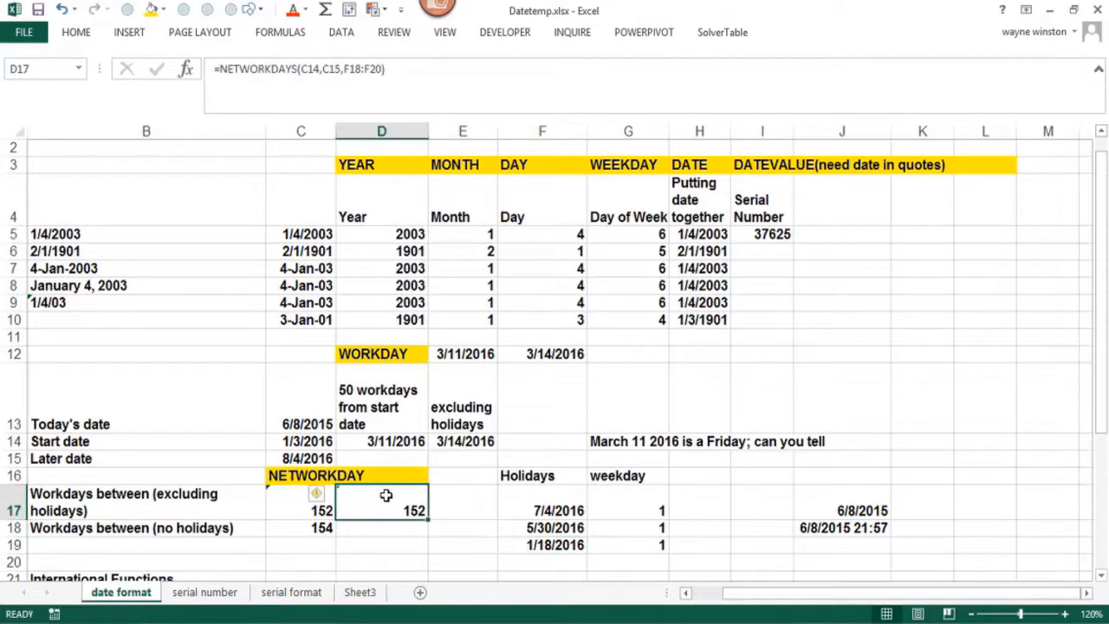
click(307, 508)
click(399, 498)
click(324, 526)
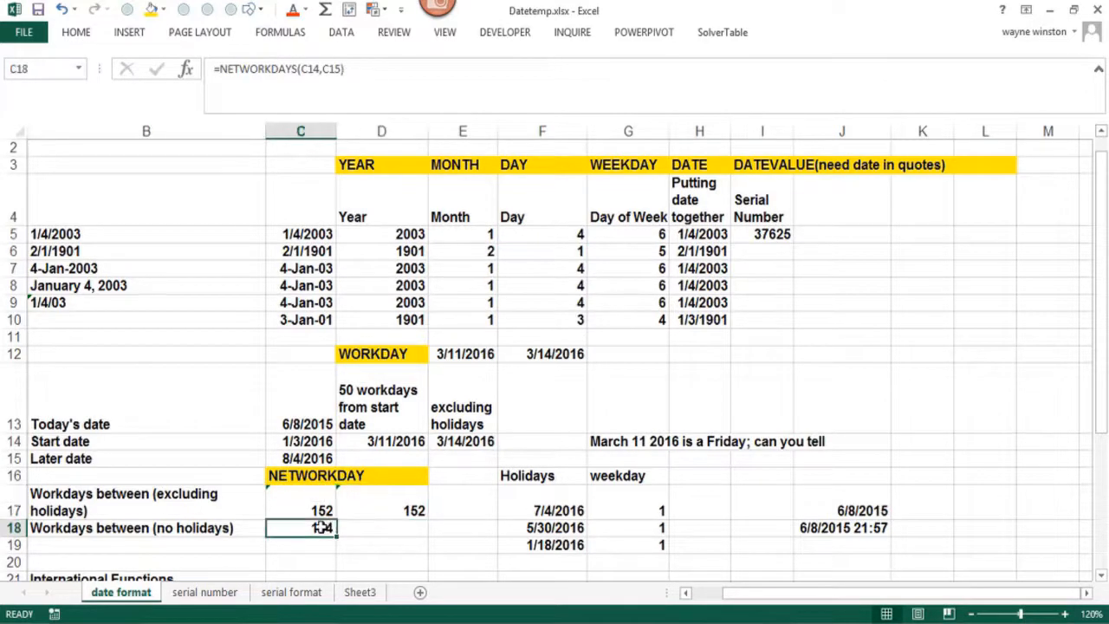
click(377, 528)
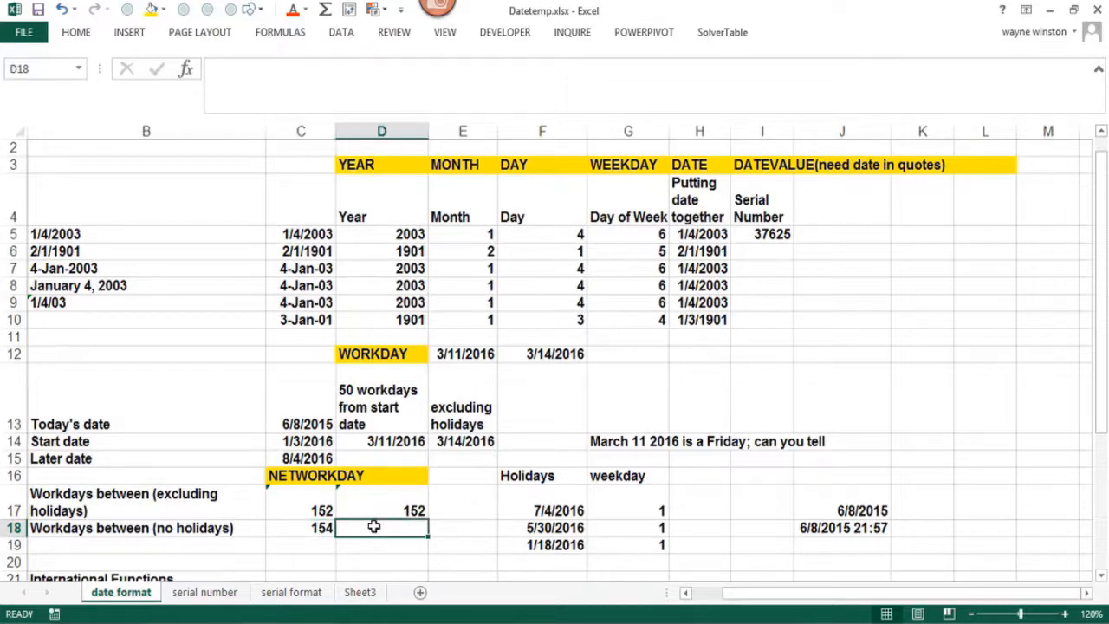
click(390, 500)
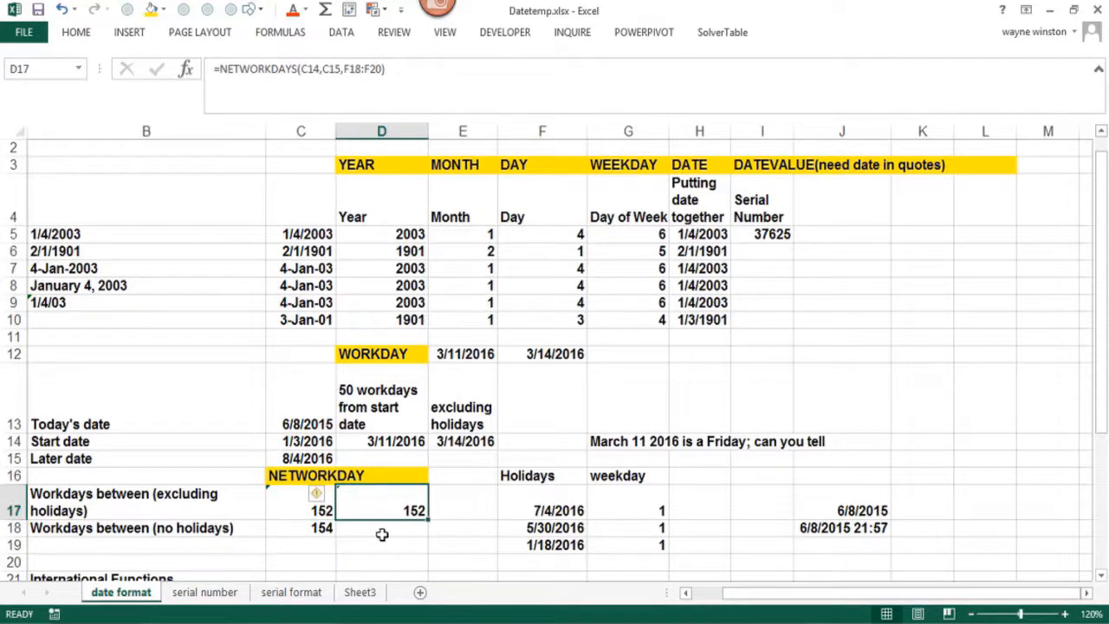
Step: Count the workdays between the start date in C14 and later date in C15 without holidays, using =NETWORKDAYS(C14,C15) in D18
click(383, 533)
text(=)
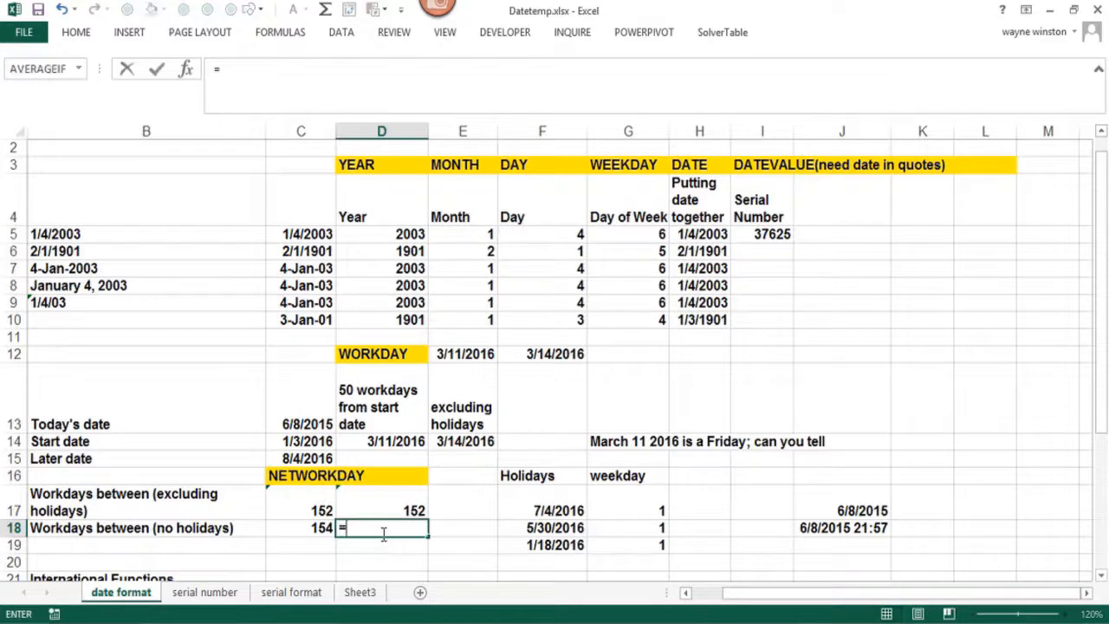
text(netwok)
key(BackSpace)
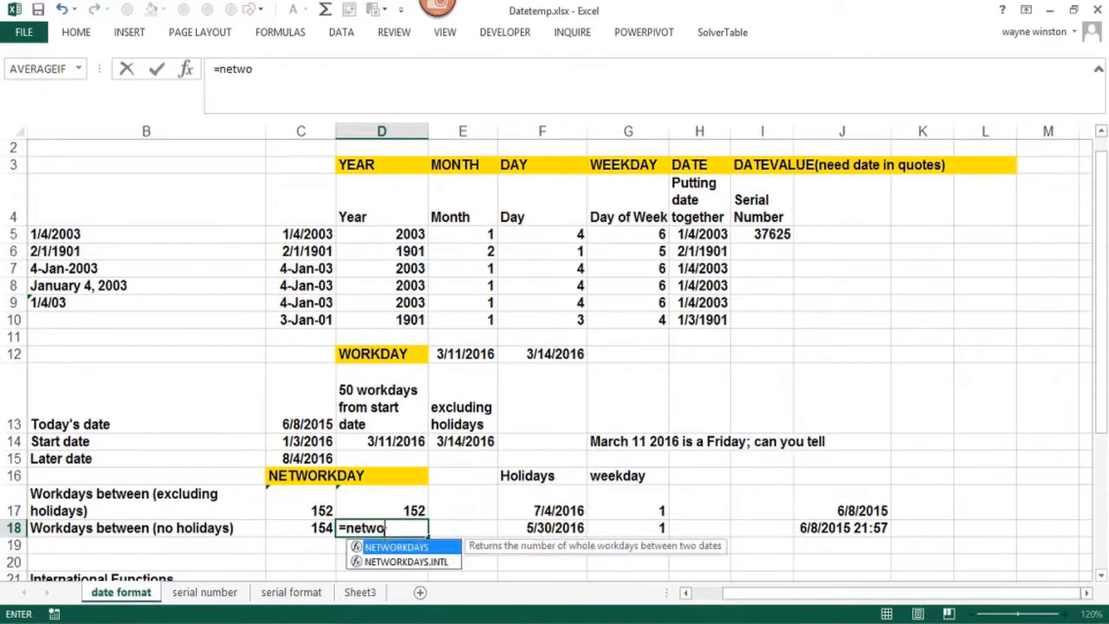
double_click(378, 555)
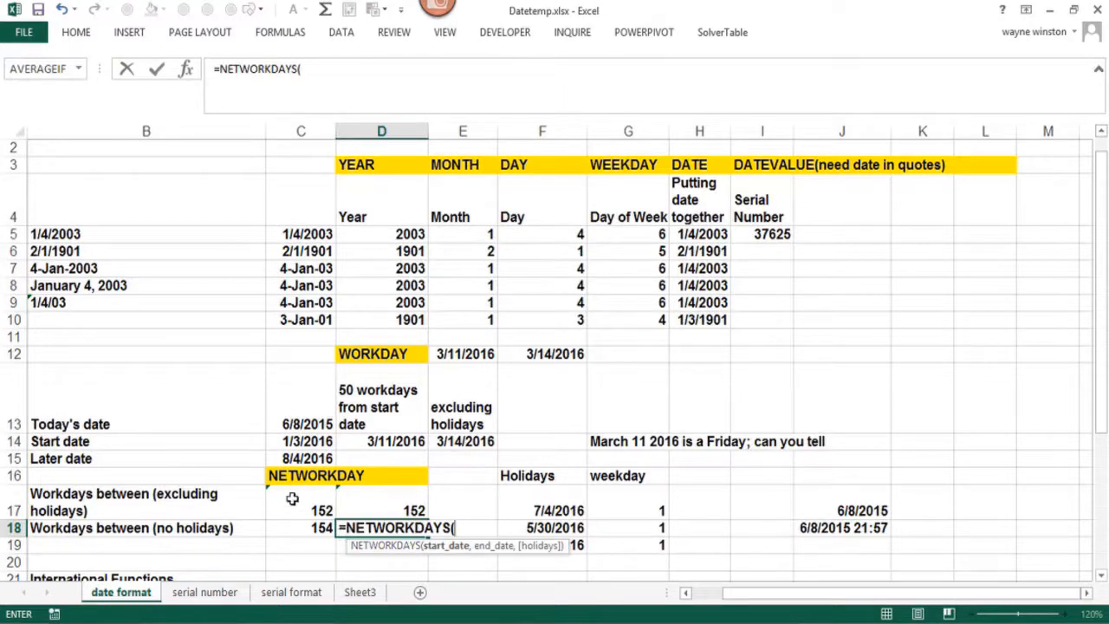
click(295, 442)
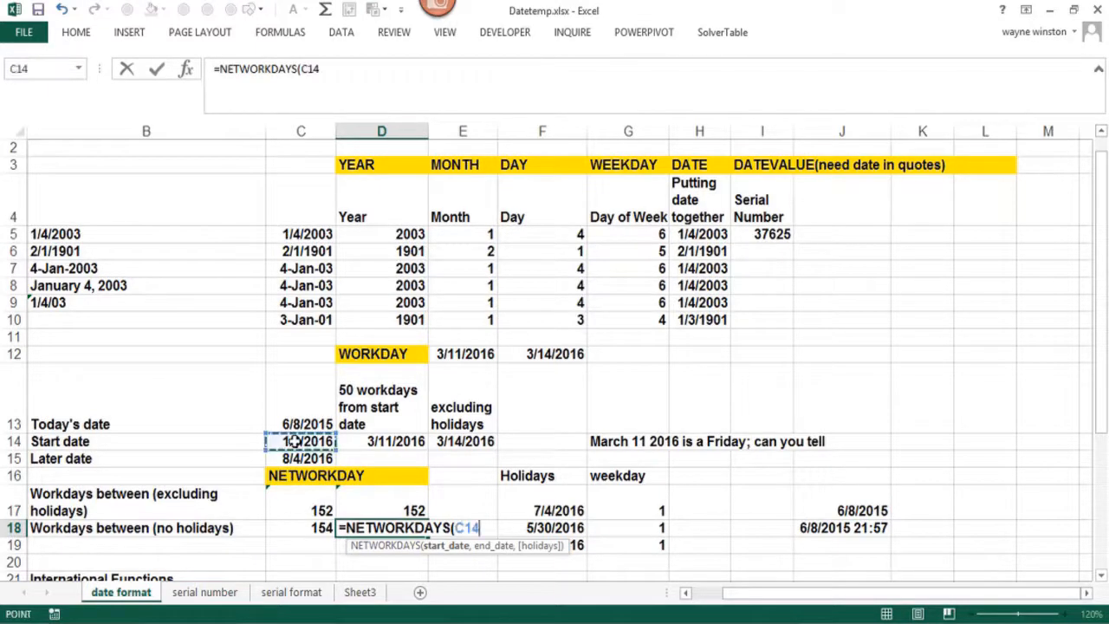
text(,)
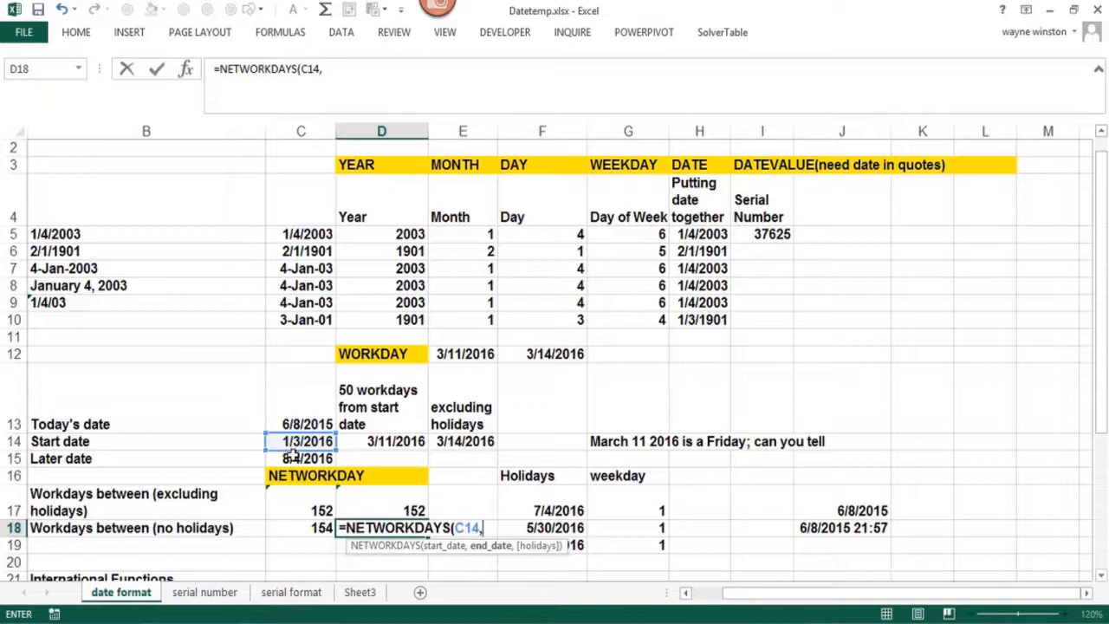
click(295, 458)
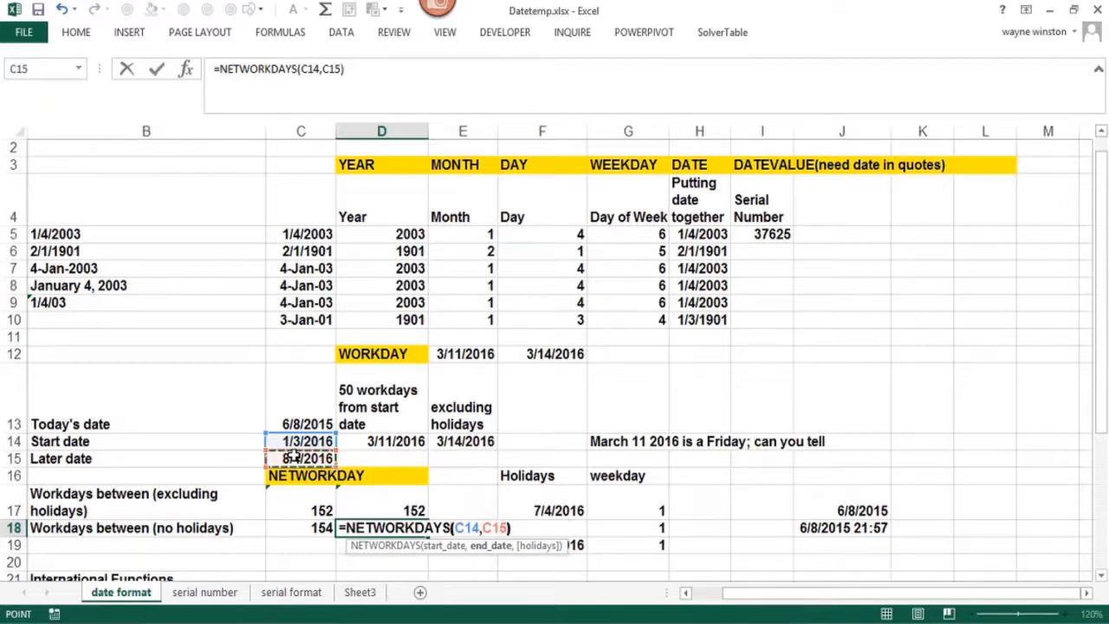
text())
key(ctrl+Return)
key(Return)
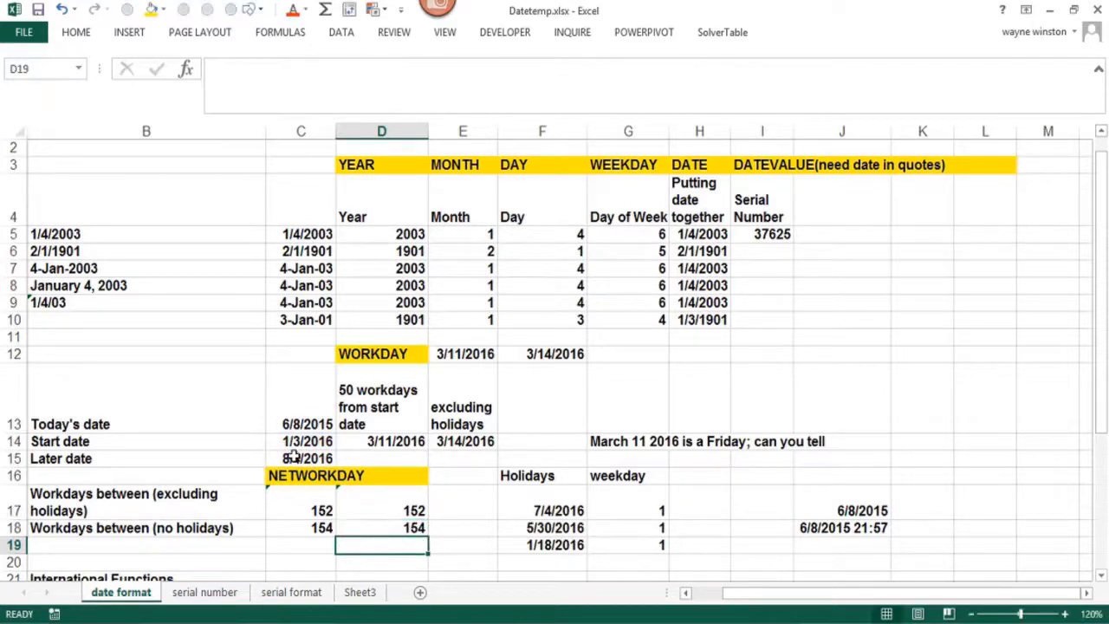
Step: Compare the NETWORKDAYS formulas in D18 and D17 and examine the holidays' WEEKDAY formulas in G17:G19
click(371, 526)
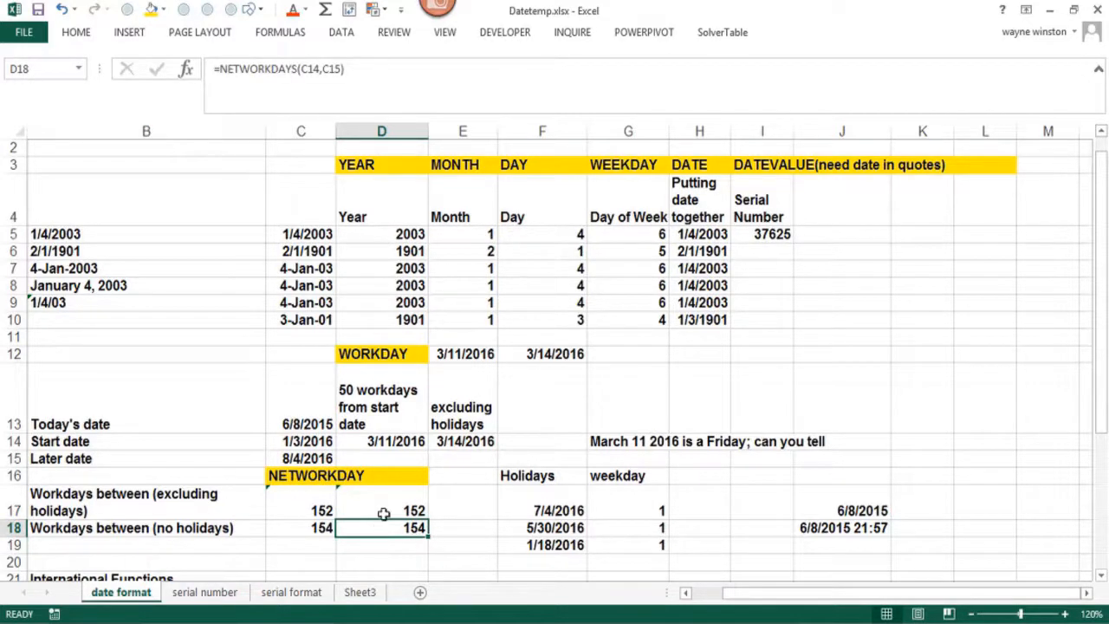
click(382, 510)
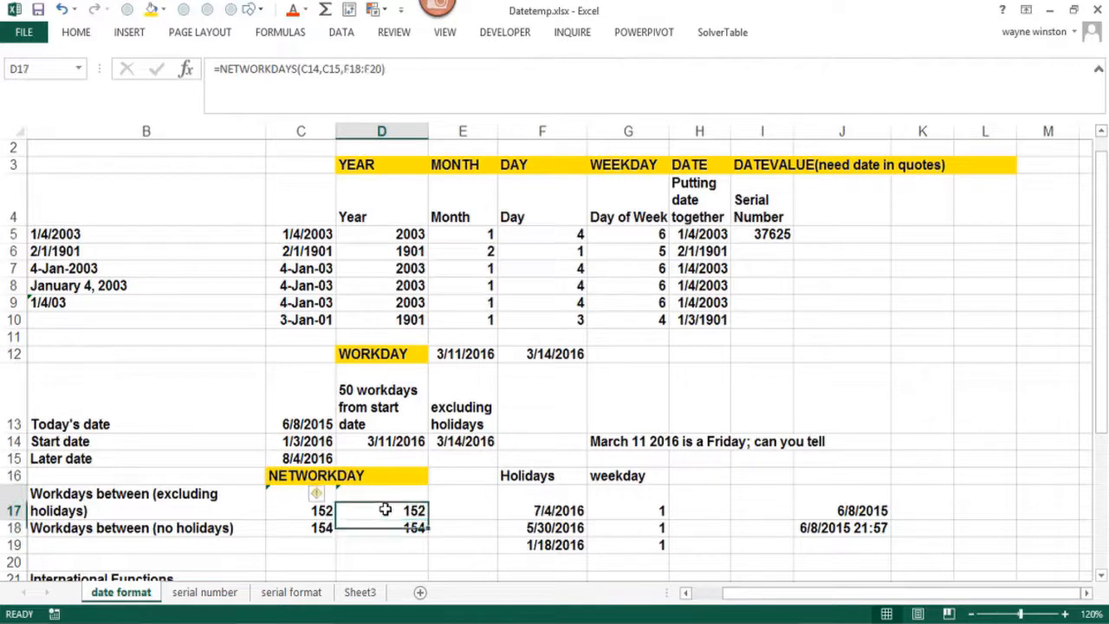
click(616, 526)
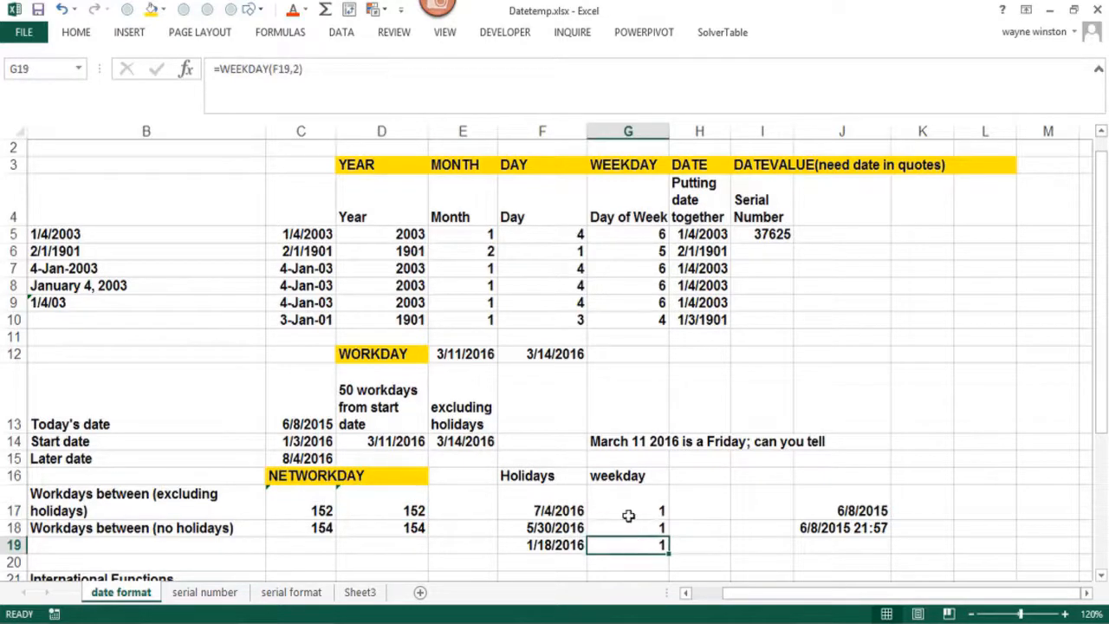
click(628, 507)
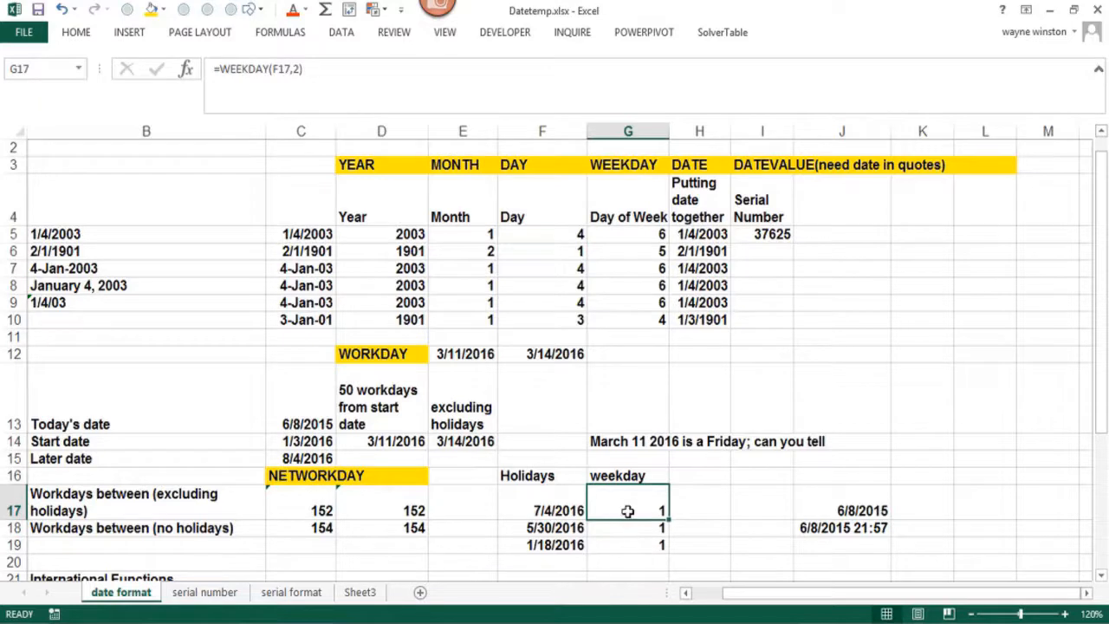
click(629, 525)
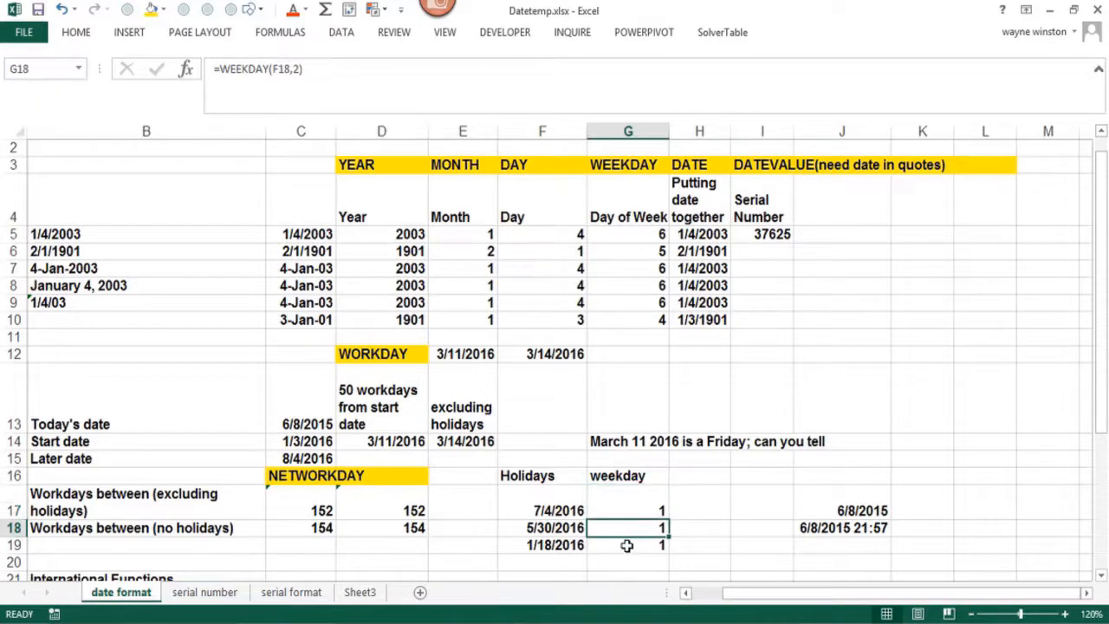
click(627, 544)
click(530, 560)
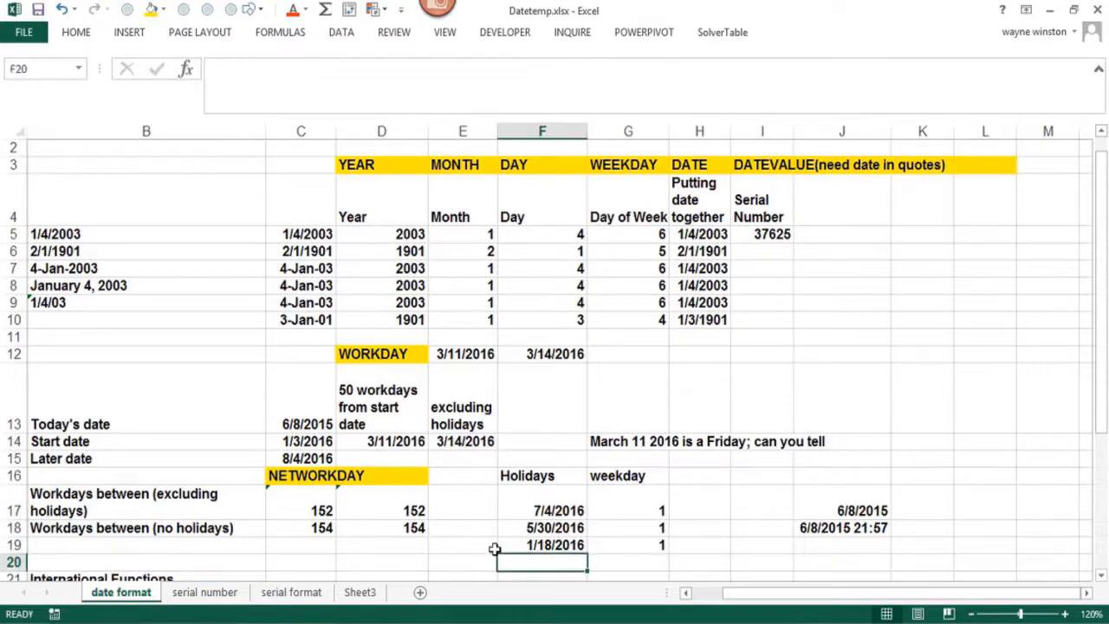
click(408, 511)
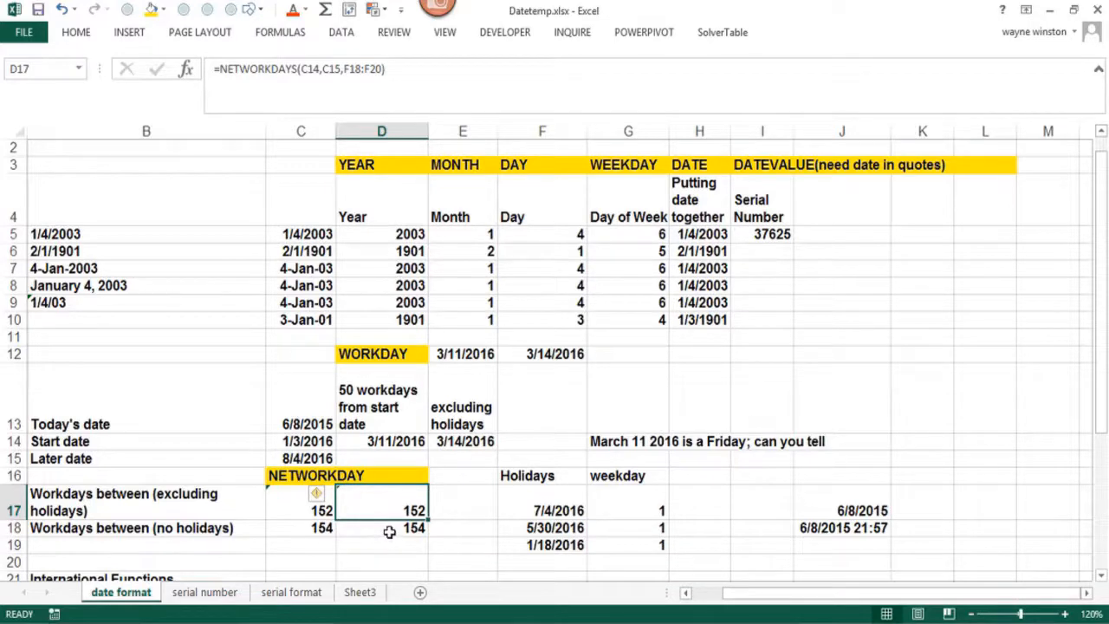
click(973, 389)
key(Right)
key(Right)
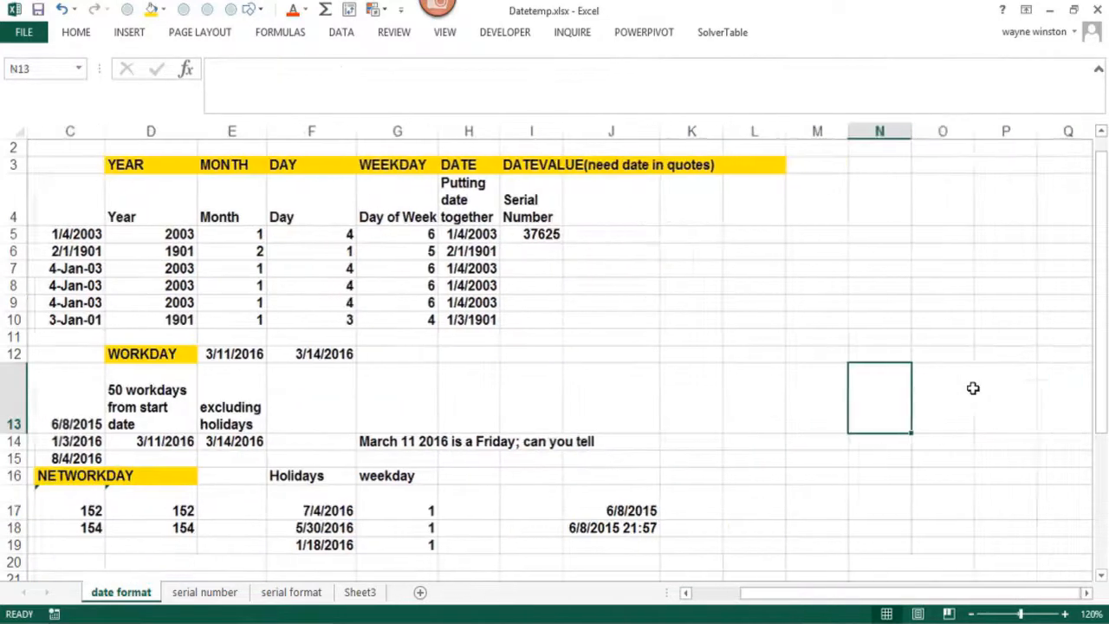
key(Right)
key(Left)
key(Left)
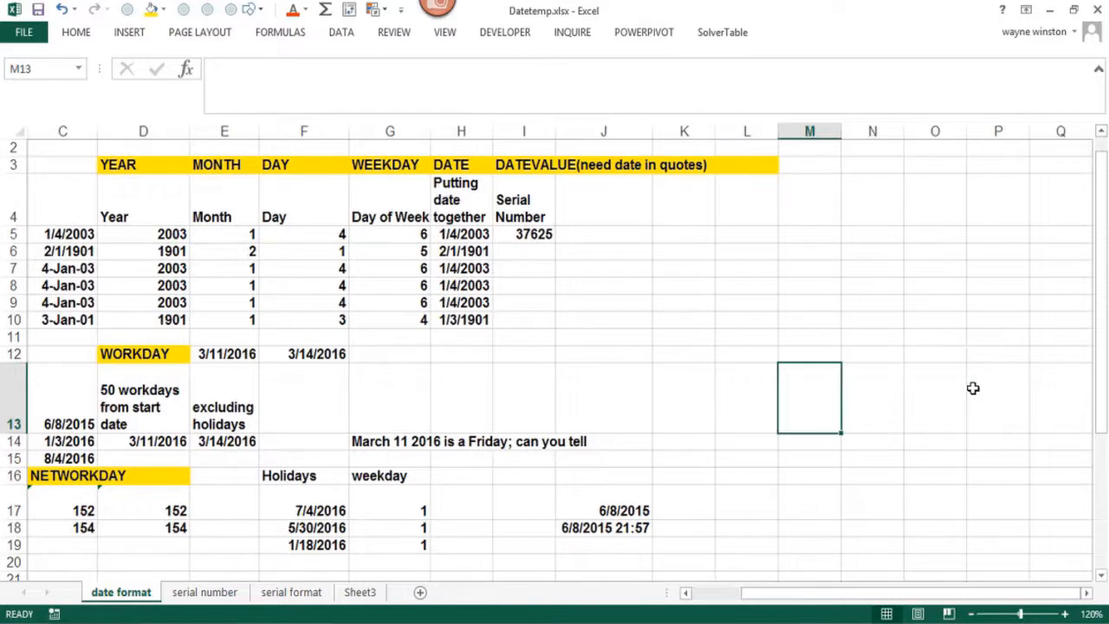
key(Left)
key(Left)
key(Left)
key(Left)
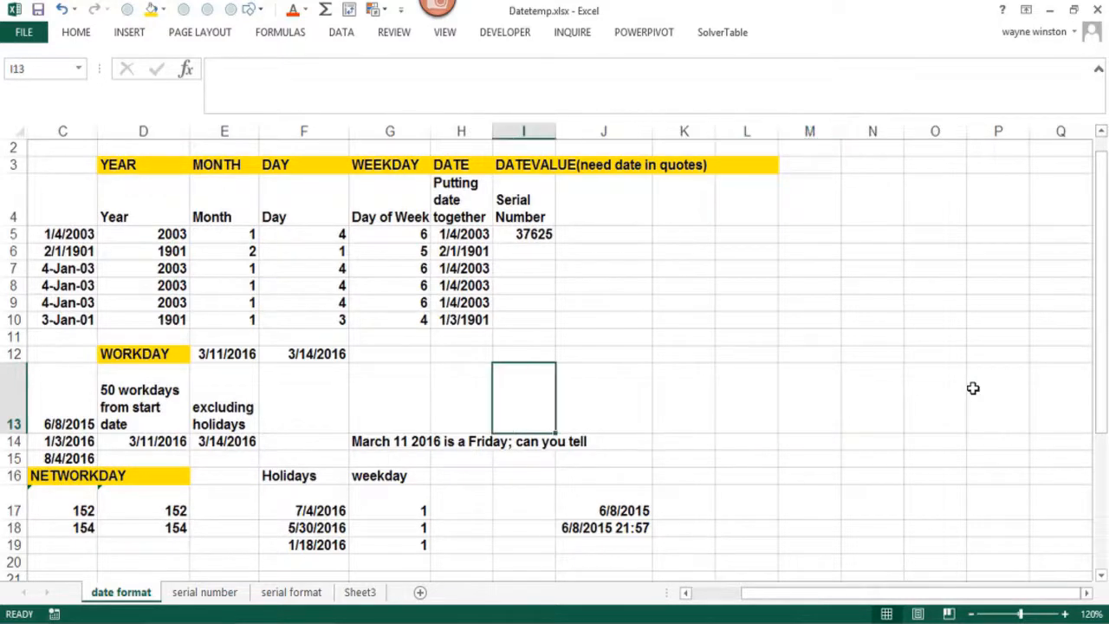
Step: Enter the current date in M14 with =TODAY()
key(Right)
key(Right)
key(Right)
key(Down)
key(Right)
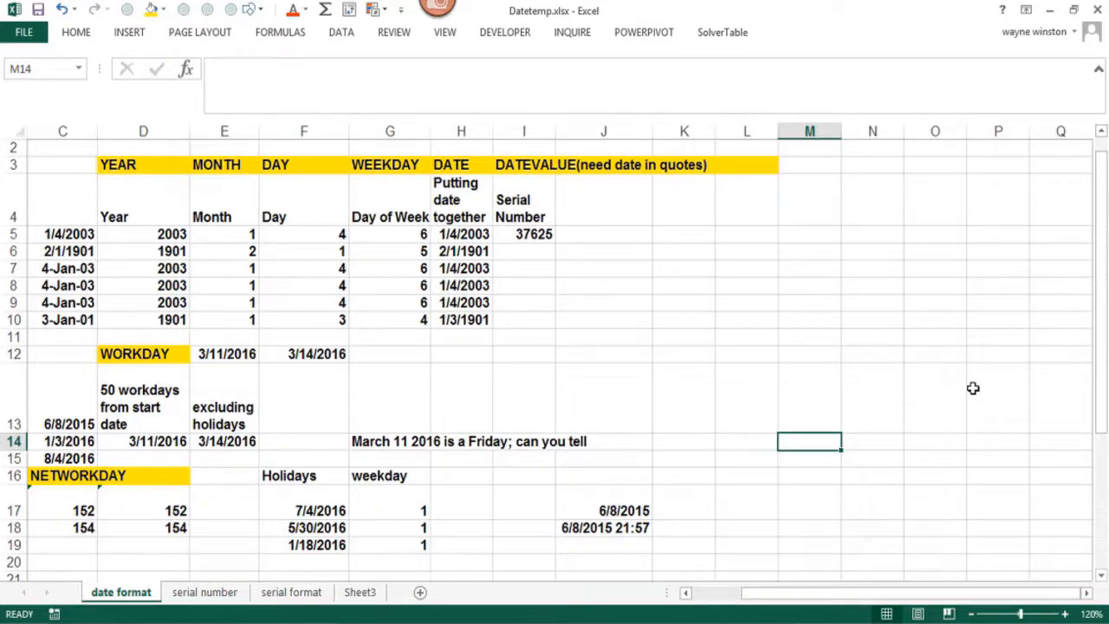
text(=t)
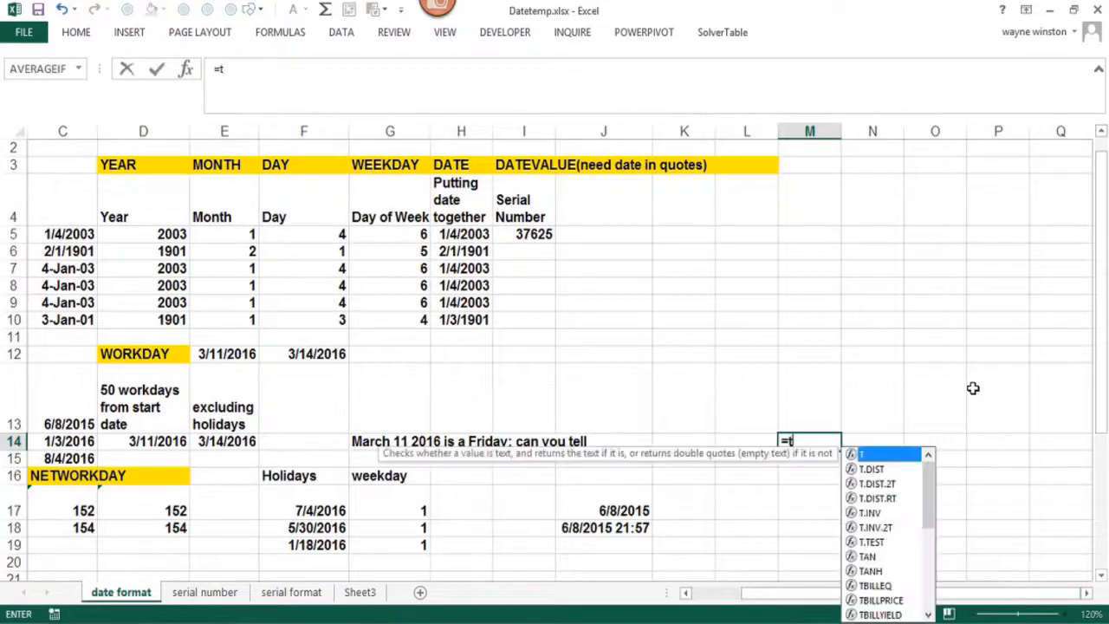
text(oday)
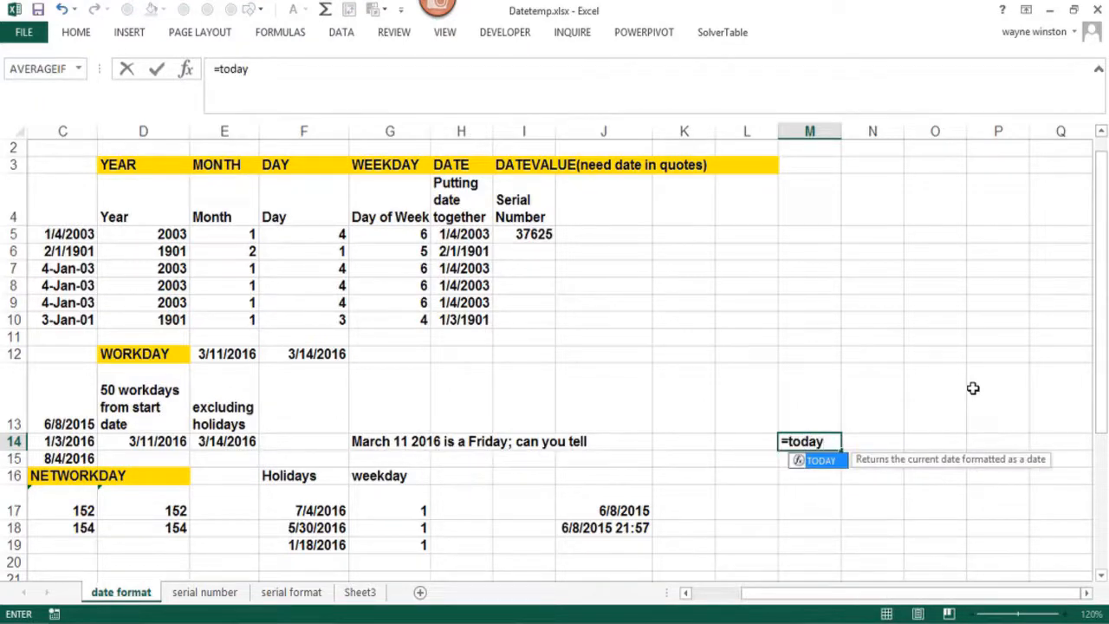
text(())
key(Return)
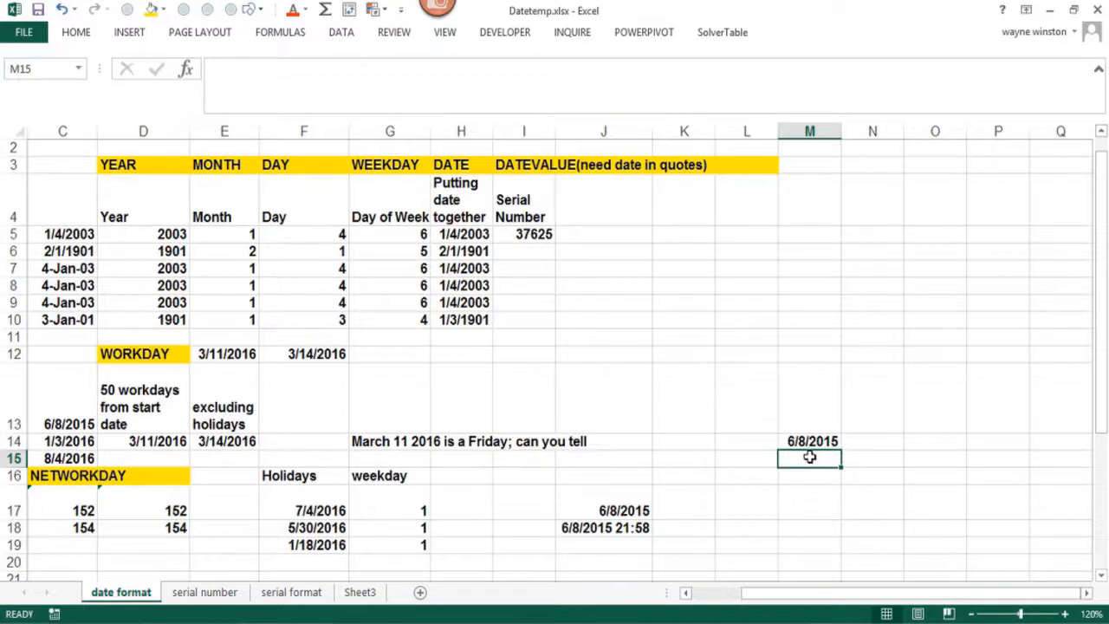
Step: Replace the TODAY formula in M14 with the fixed date 6/8/2015
key(Up)
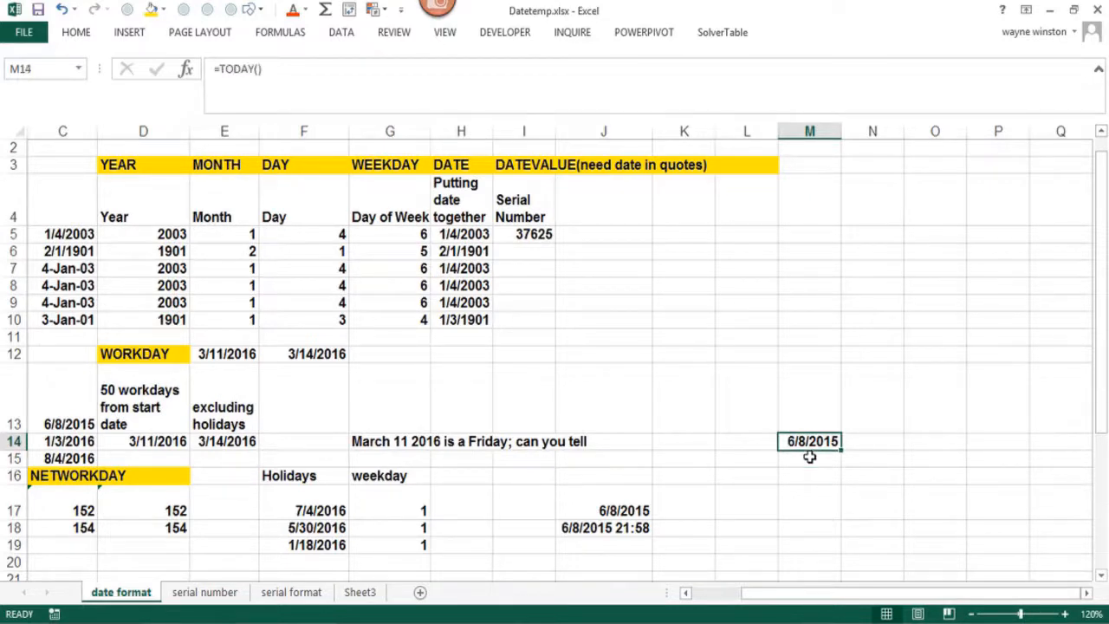
key(F2)
key(Escape)
text(6/8/2)
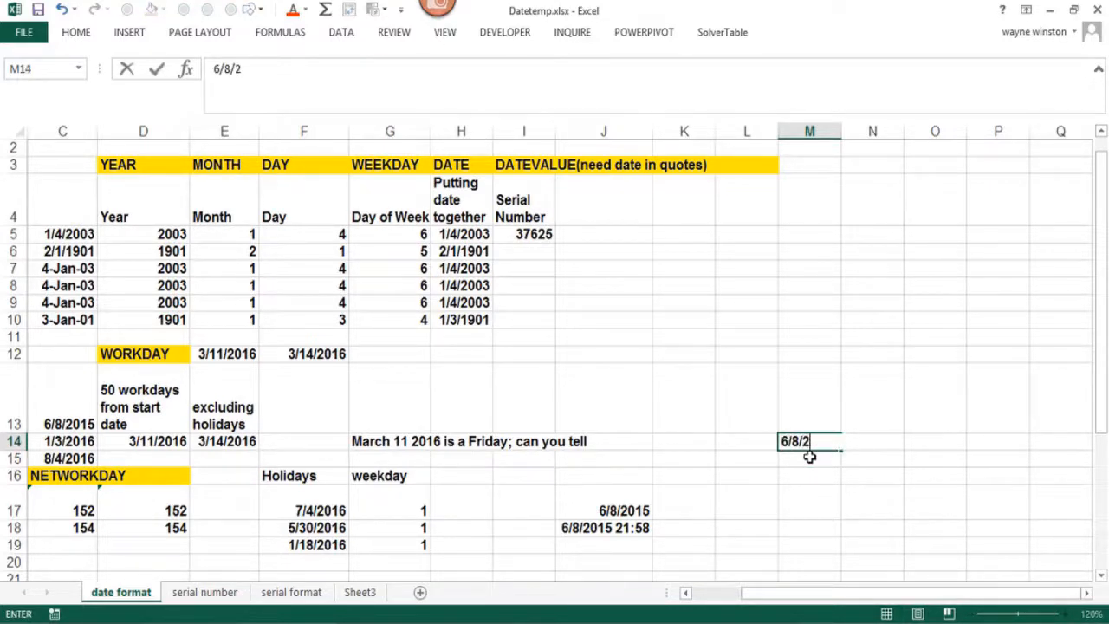
text(015)
key(Return)
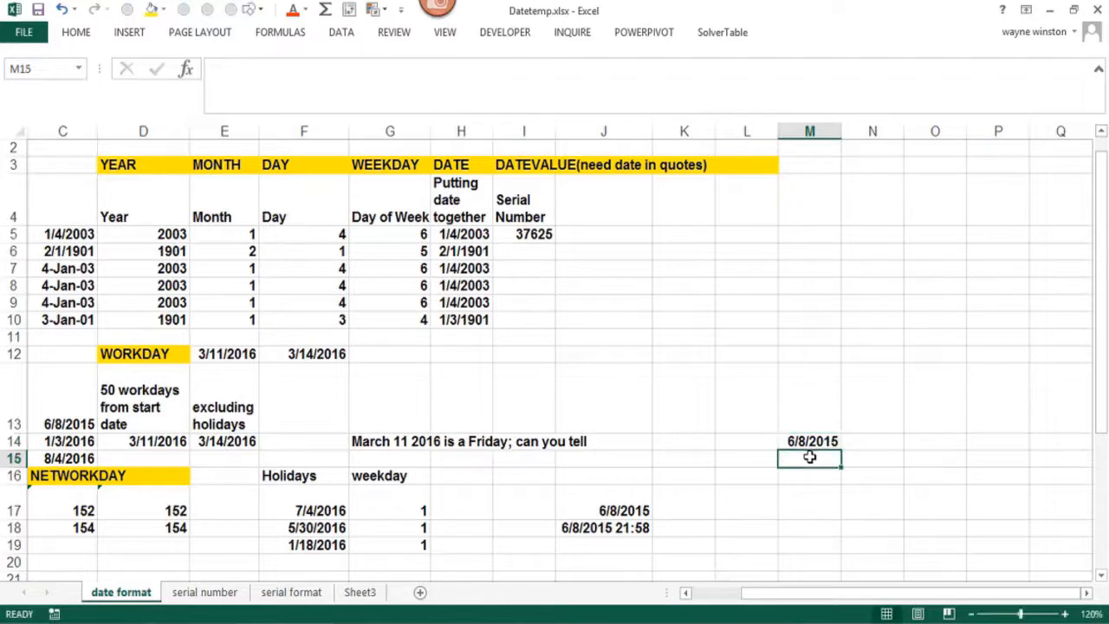
Step: Compute the next workday after the date in M14 with =WORKDAY(M14,1) in M15
text(=wo)
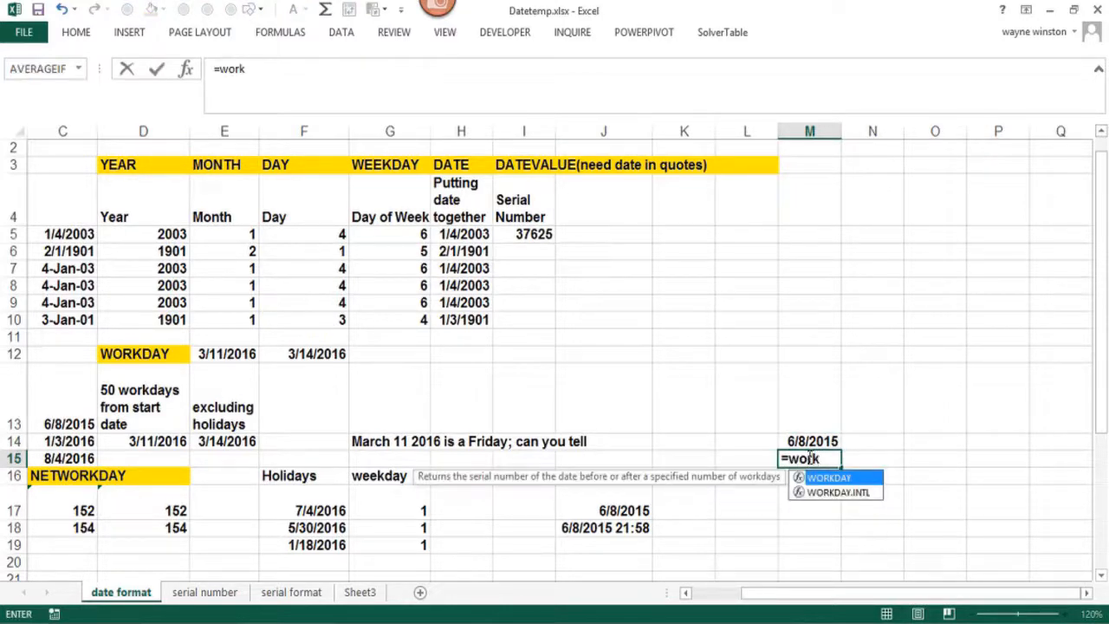
text(rk)
double_click(803, 479)
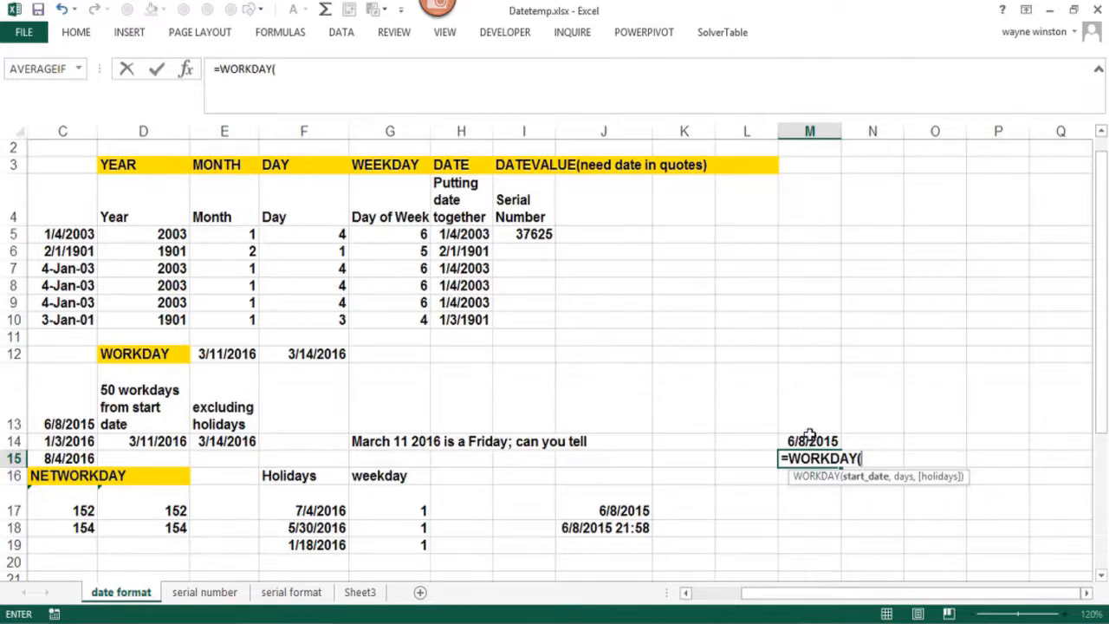
click(810, 440)
text(,1)
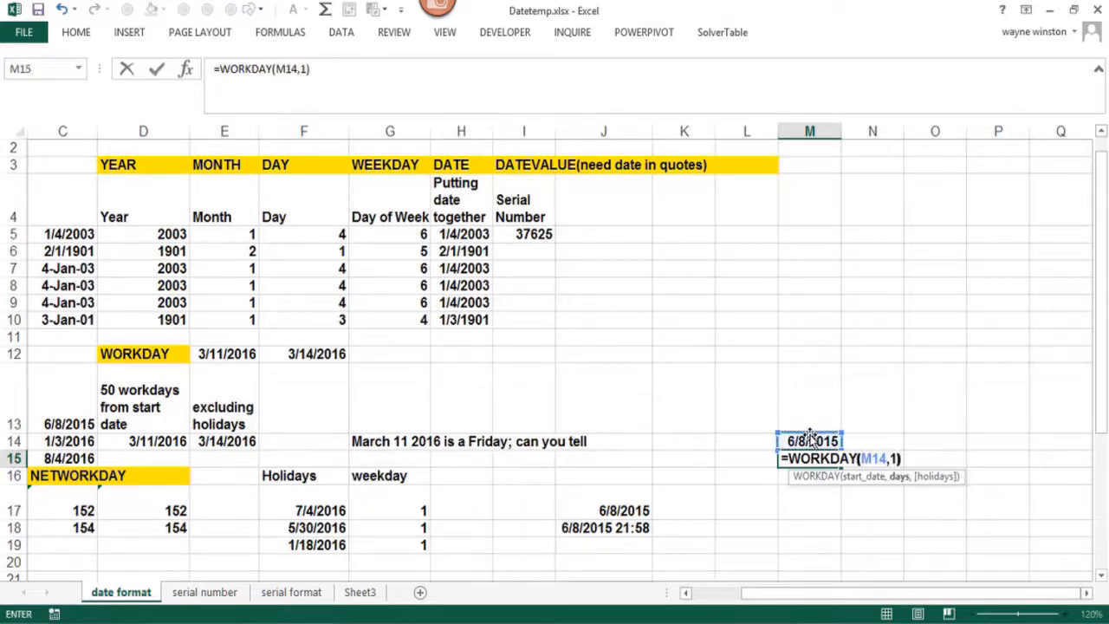
text())
key(Return)
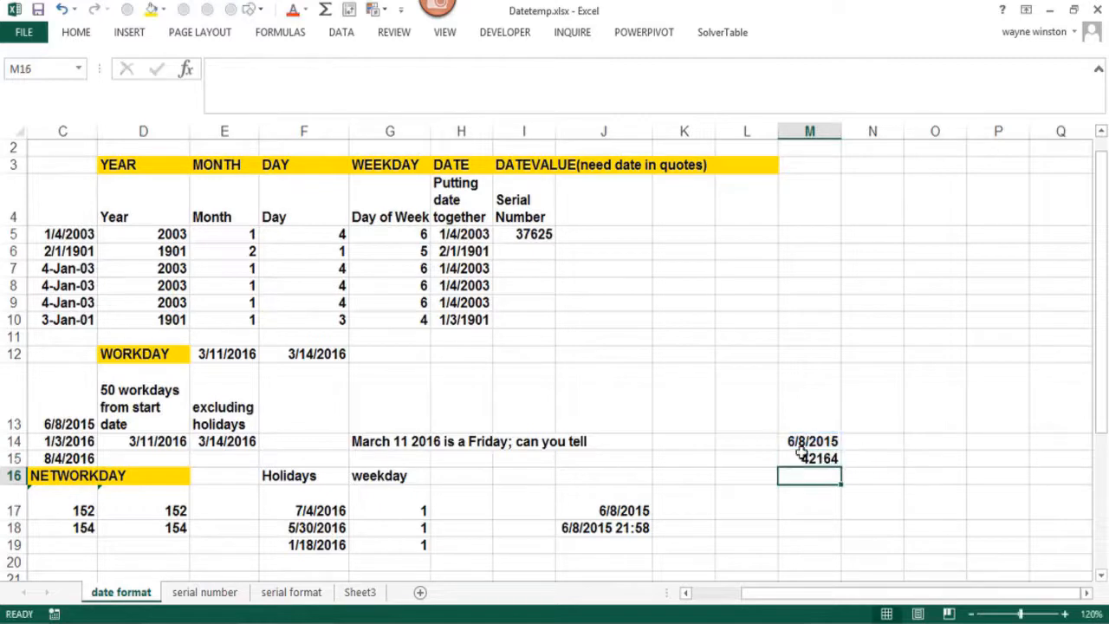
click(802, 459)
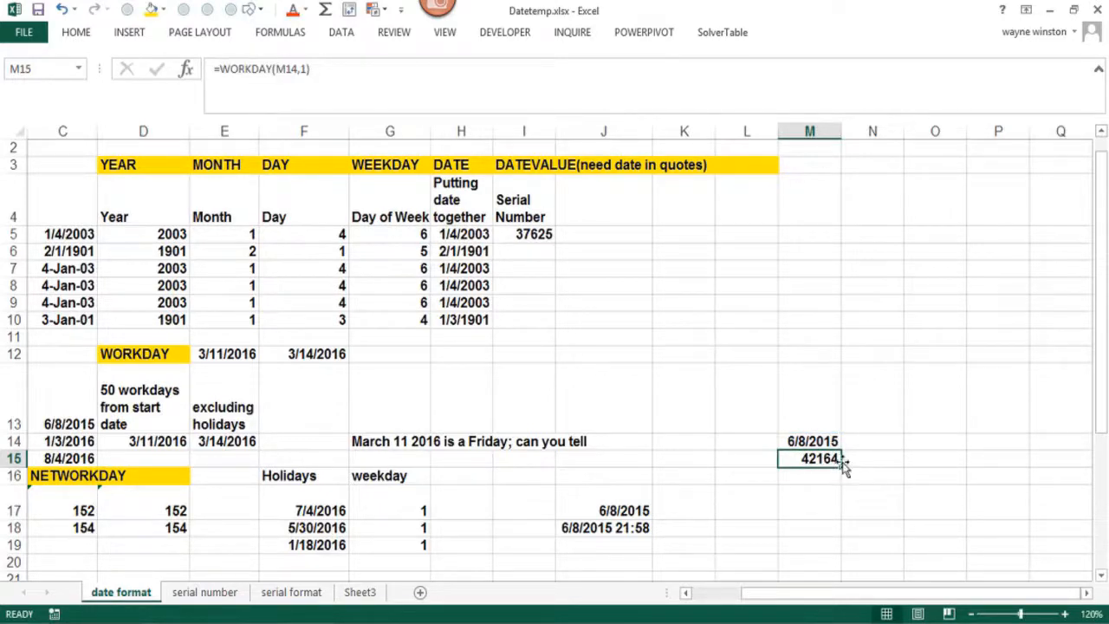
Step: Copy the WORKDAY formula from M15 down through M32 and apply the 3/14/2012 date format to the range
drag(842, 466, 823, 555)
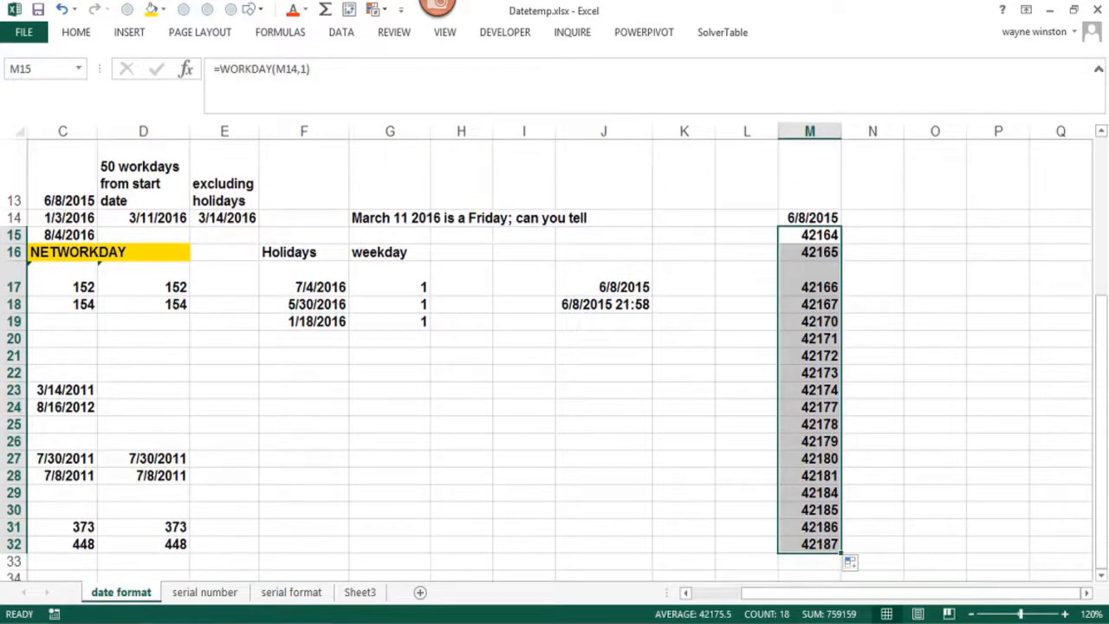
key(ctrl+1)
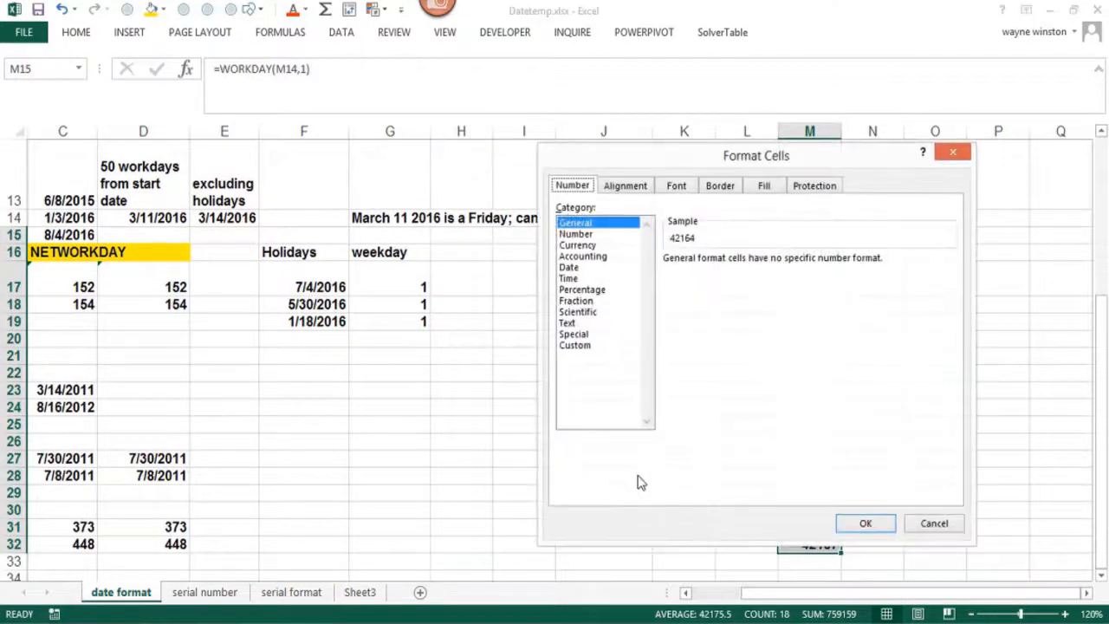
click(578, 257)
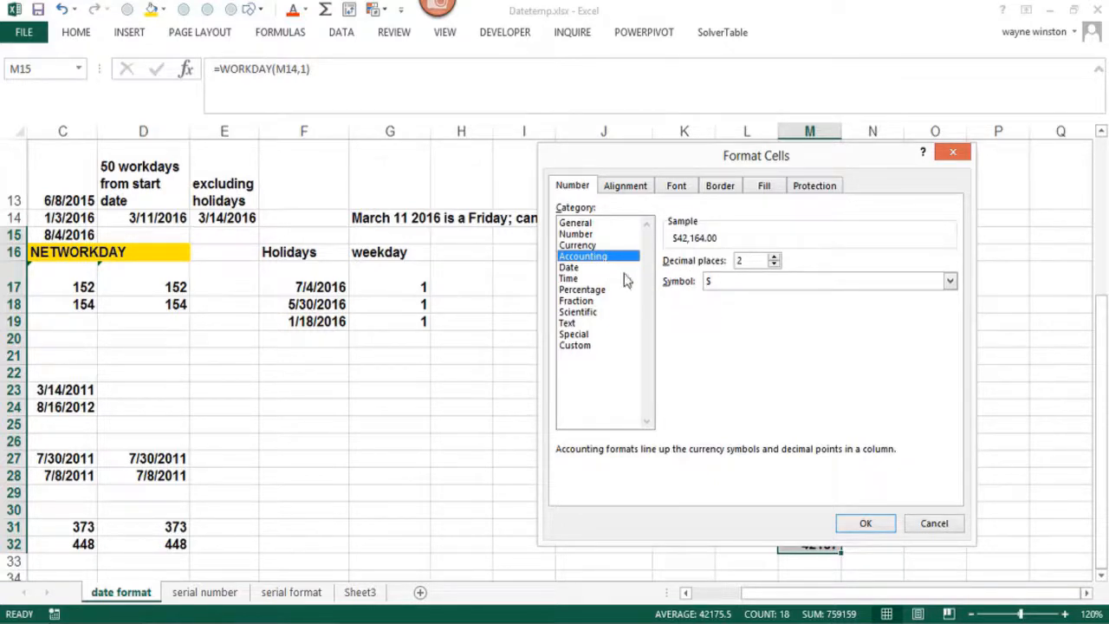
click(584, 268)
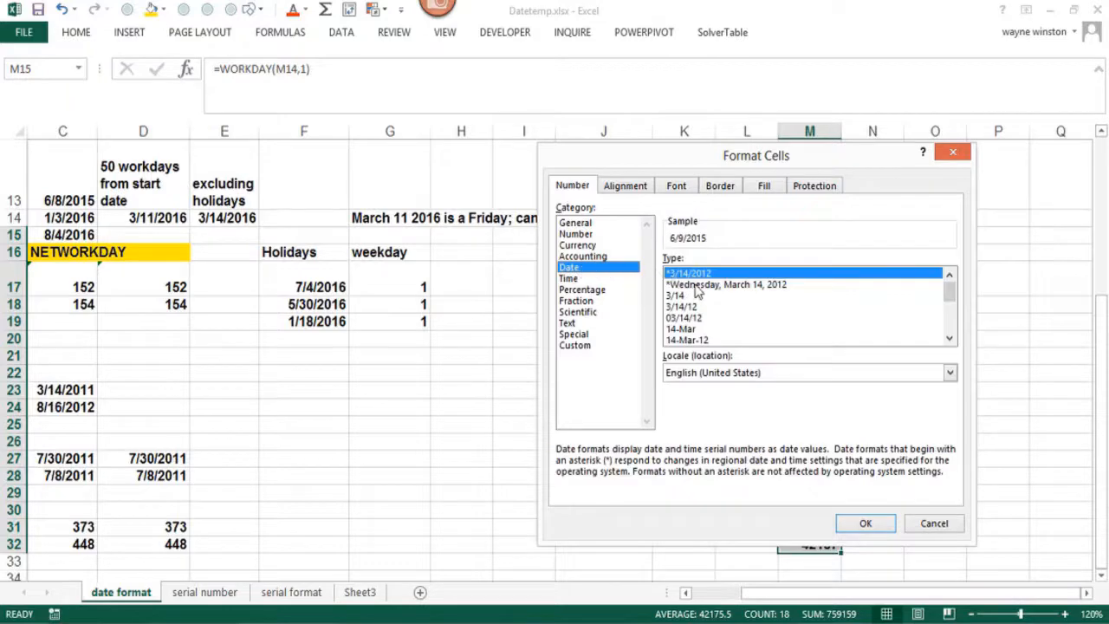
click(867, 517)
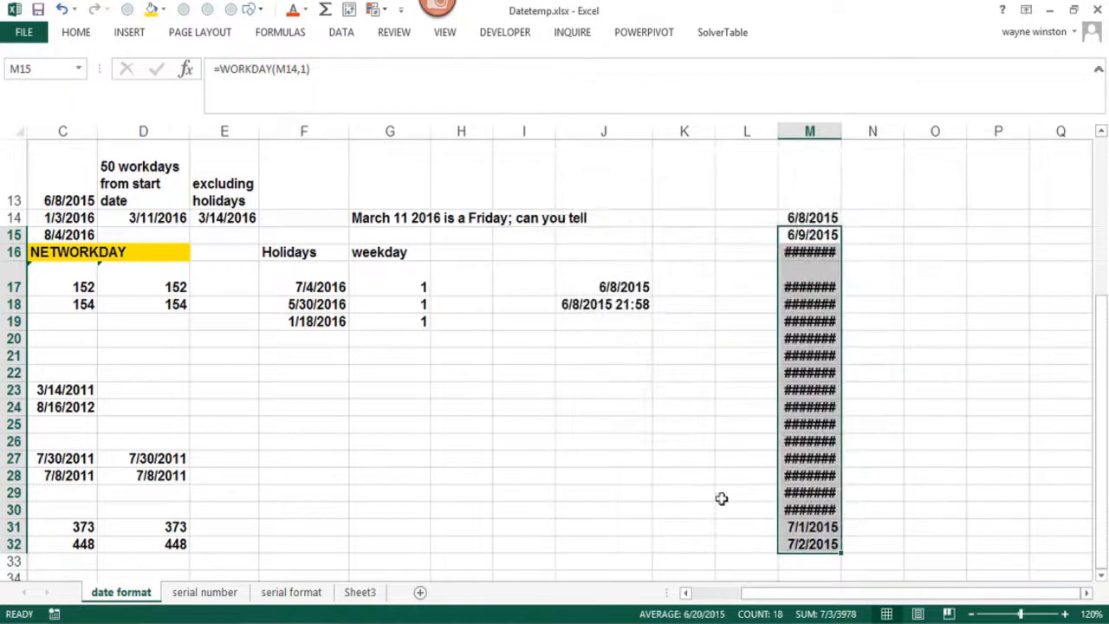
Step: Autofit the width of column M and compare the WORKDAY formulas in M18 and M19
double_click(847, 128)
click(787, 304)
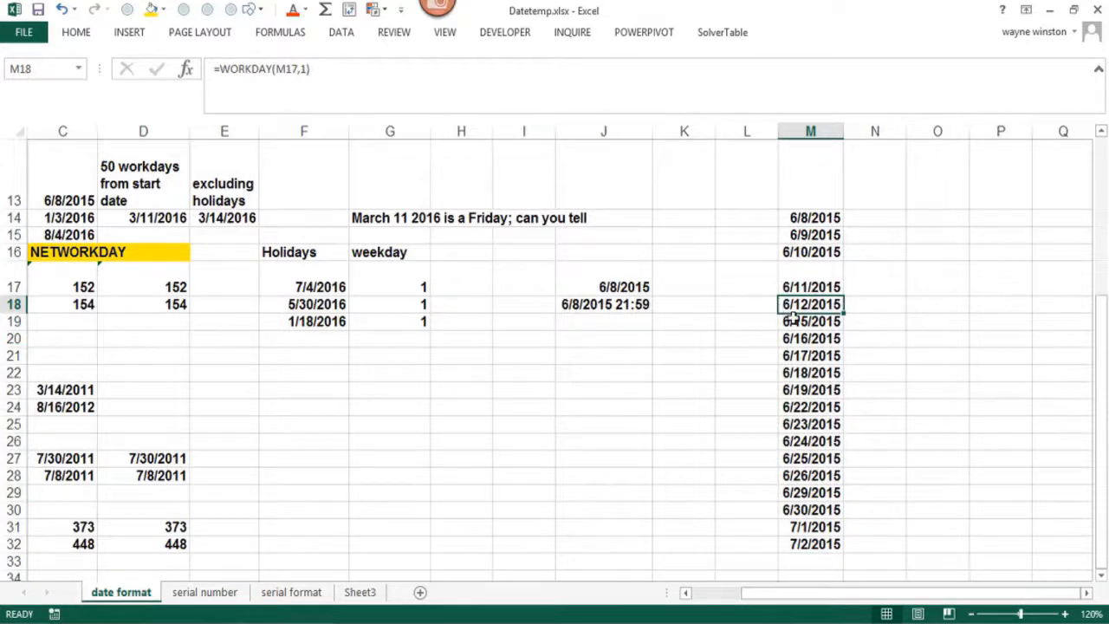
click(793, 317)
click(799, 301)
click(800, 321)
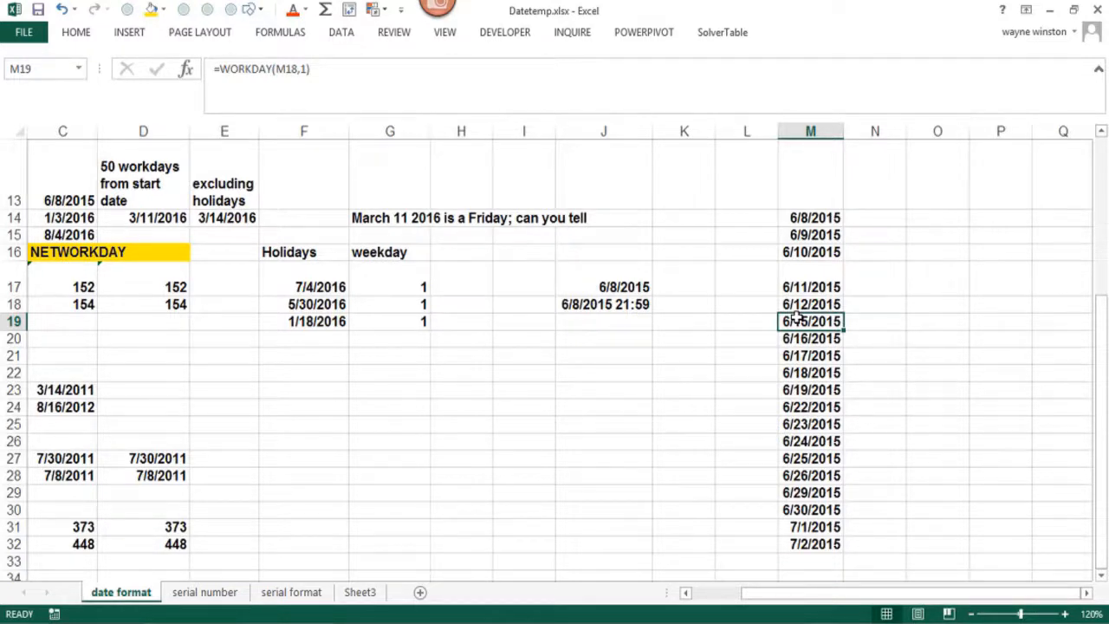
Step: Calculate the number of days between the dates in M14 and M19 with =M19-M14 in N10
key(Left)
key(Home)
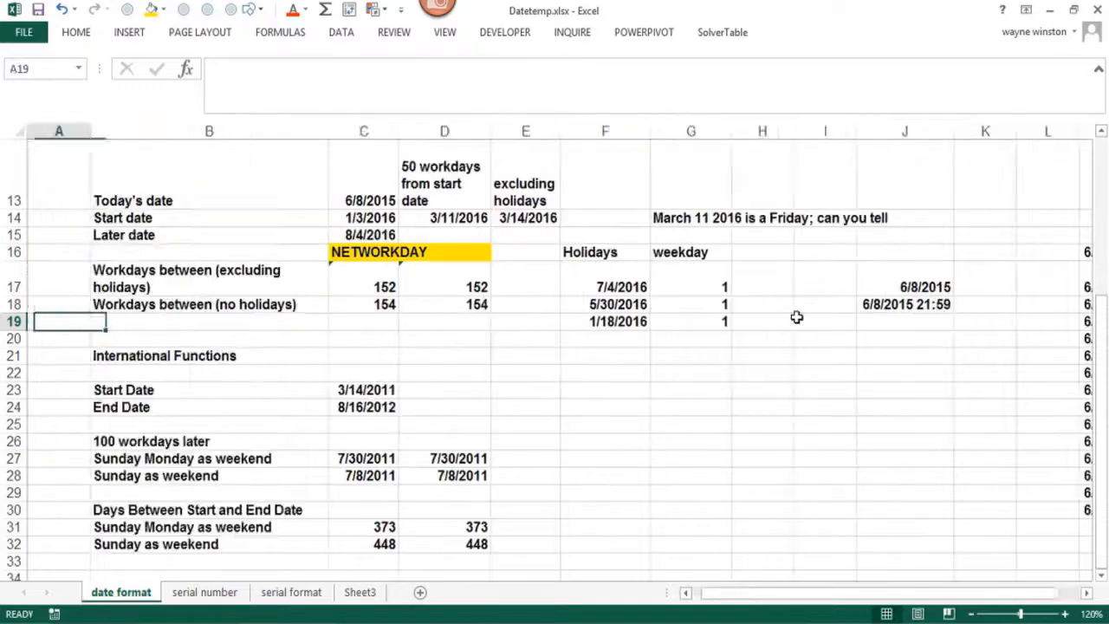
scroll(796, 318, up, 2)
scroll(796, 318, up, 3)
key(Right)
key(Right)
key(Right)
key(Right)
key(Right)
key(Right)
key(Right)
key(Right)
key(Right)
key(Right)
key(Right)
key(Right)
key(Right)
key(Right)
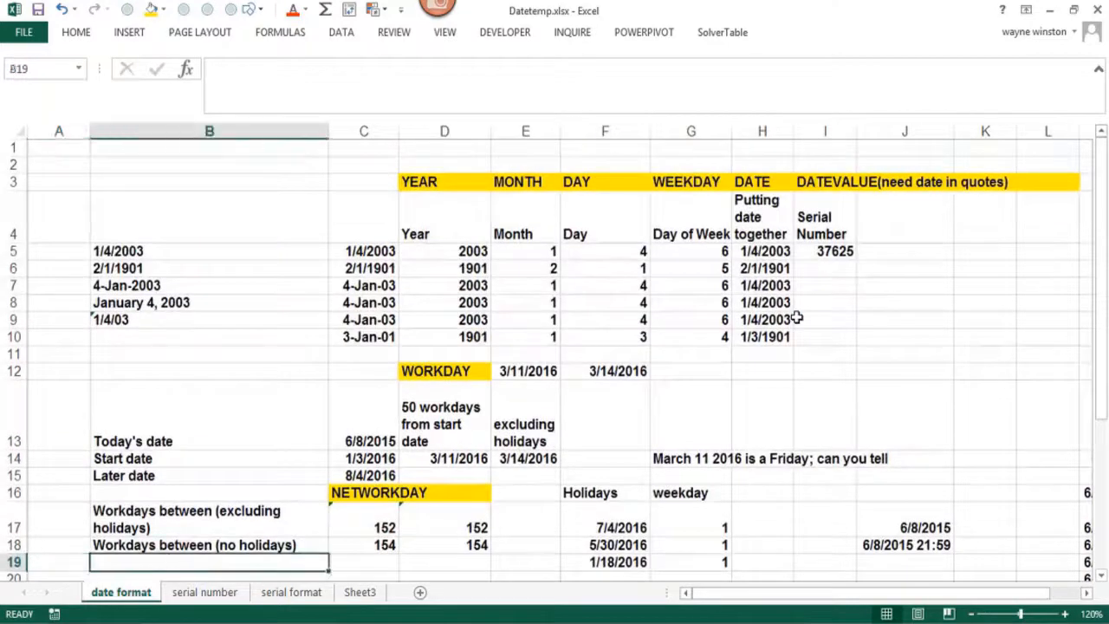
key(Up)
key(Up)
key(Up)
key(Up)
key(Up)
key(Up)
key(Up)
key(Up)
key(Up)
key(Up)
key(Up)
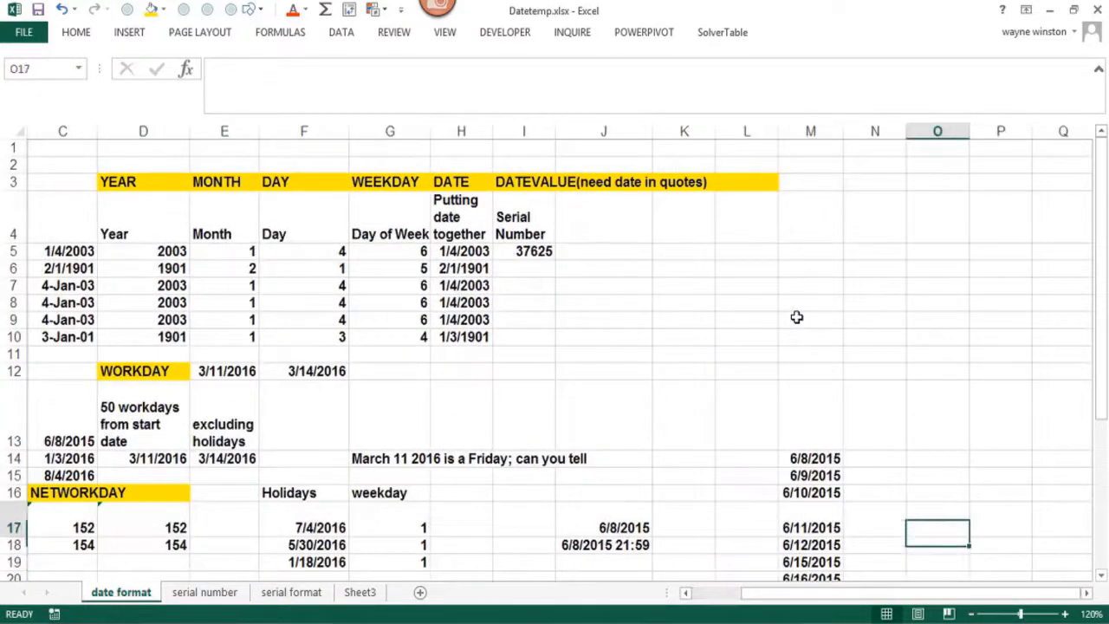
key(Left)
key(Left)
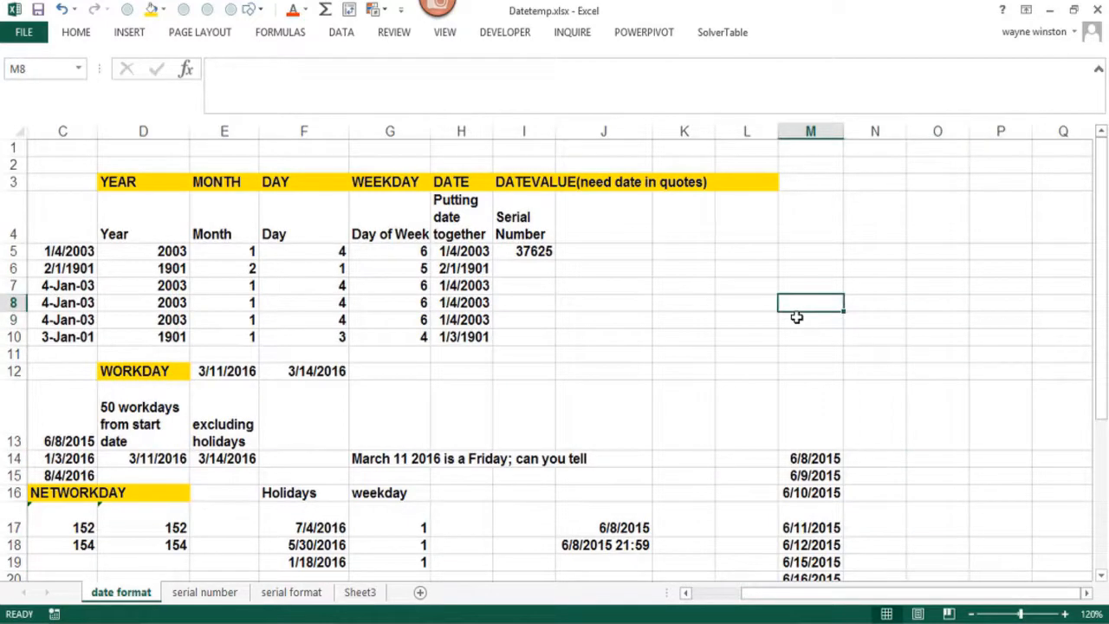
key(Down)
key(Down)
key(Right)
text(=)
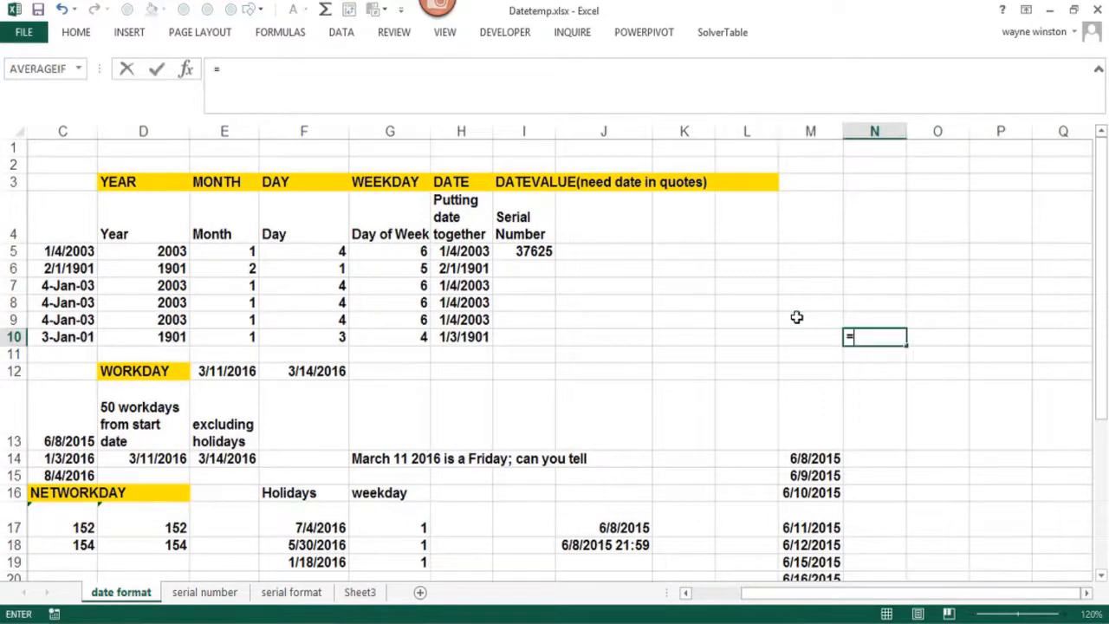
click(813, 561)
text(-)
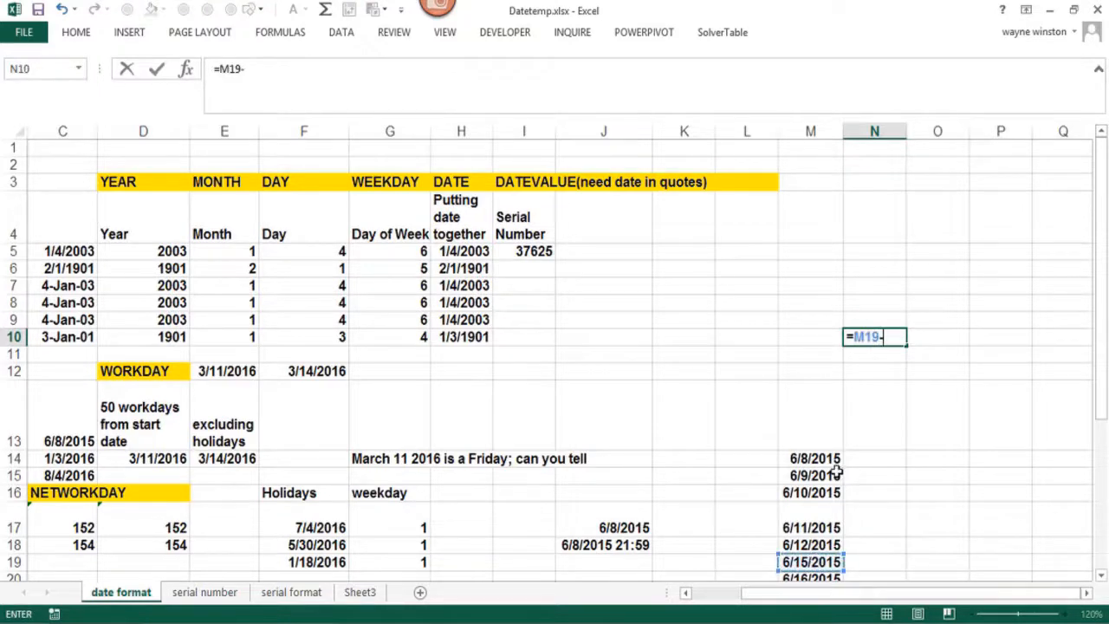
click(823, 460)
key(Return)
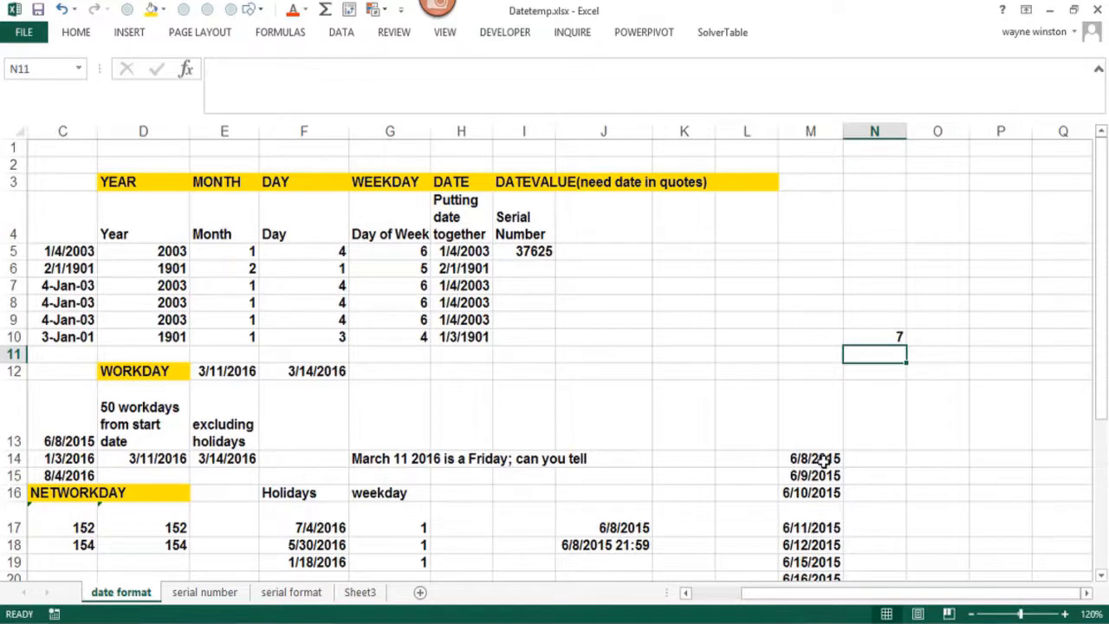
Step: Apply the General number format to the text dates in B5:B9
key(Left)
key(Left)
key(Left)
key(Left)
key(Left)
key(Left)
key(Left)
key(Left)
key(Left)
key(Left)
key(Left)
key(Left)
key(Left)
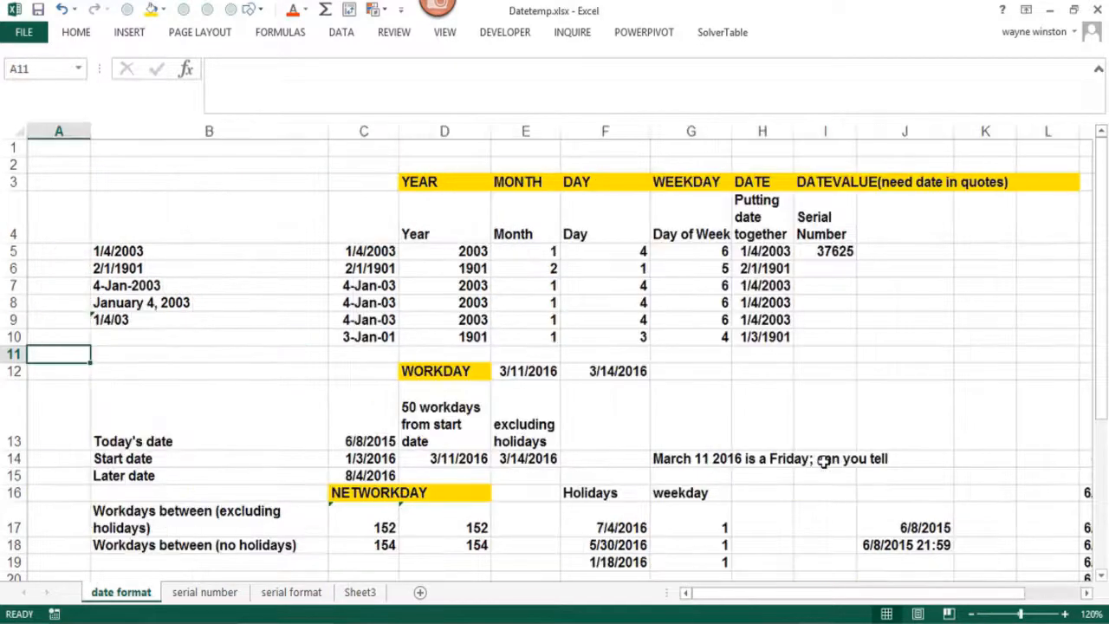
key(Up)
key(Up)
key(Up)
key(Up)
key(Up)
key(Up)
key(Up)
key(Right)
key(Down)
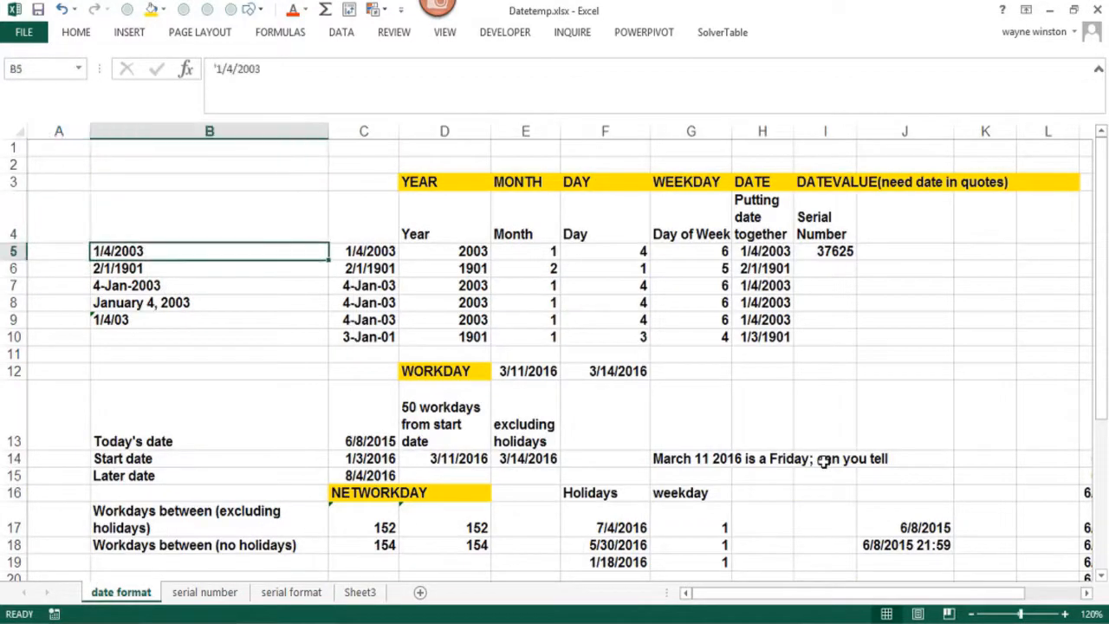
key(shift+Down)
key(shift+Down)
key(shift+Down)
key(shift+Down)
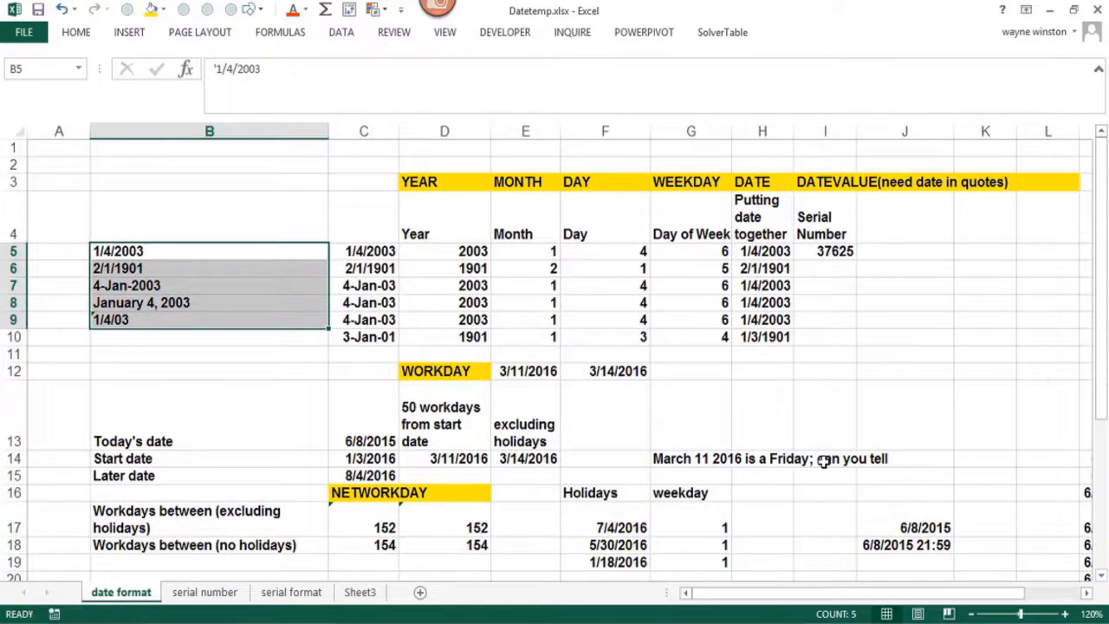
key(ctrl+1)
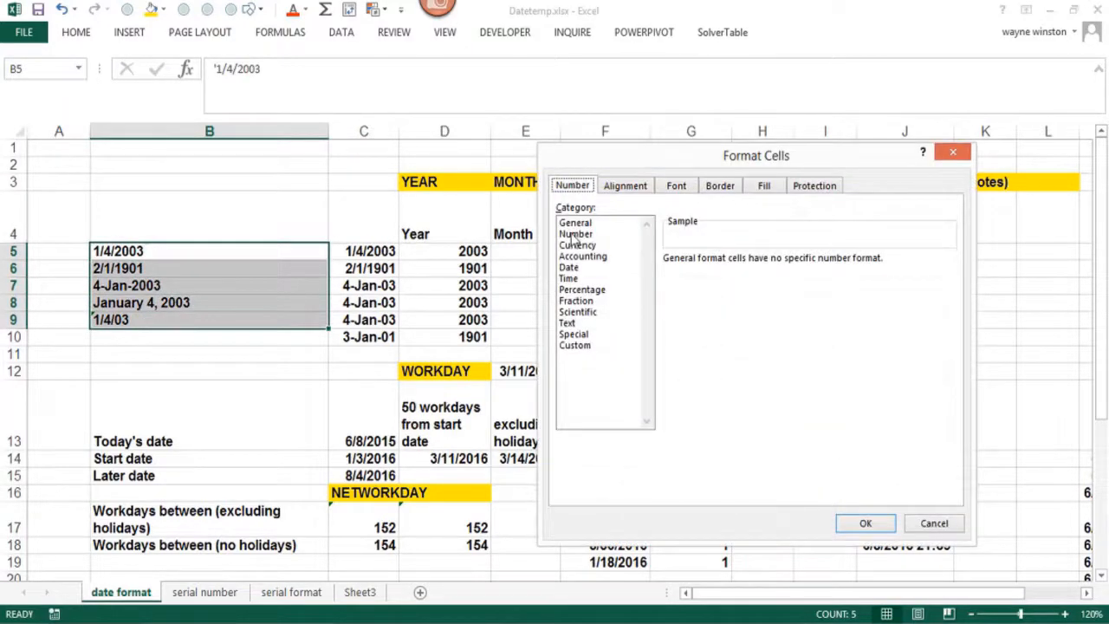
click(575, 223)
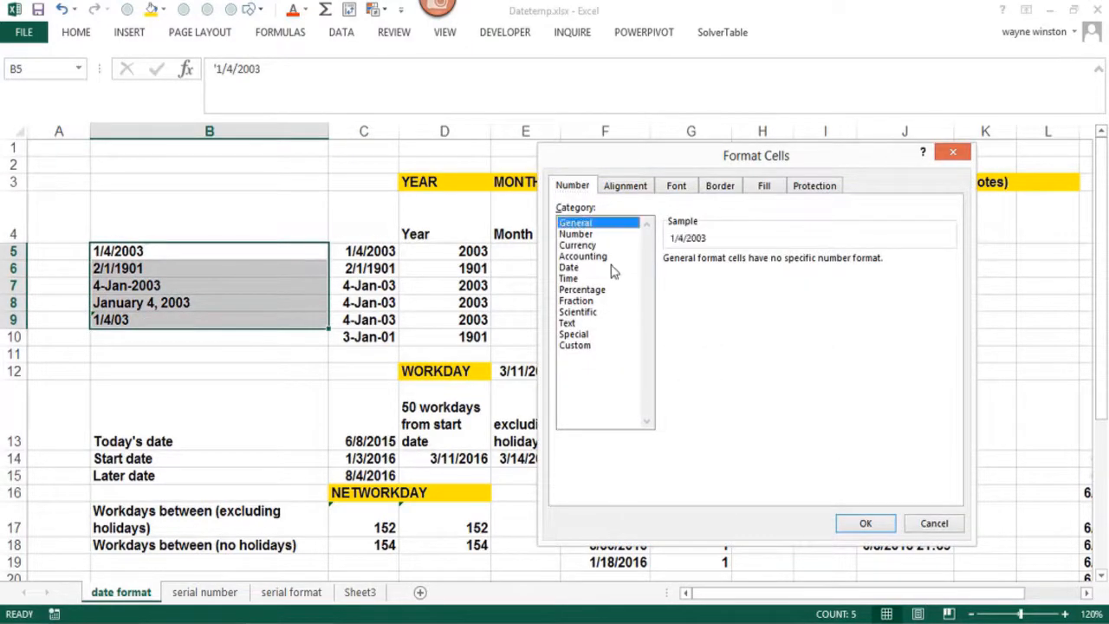
click(859, 523)
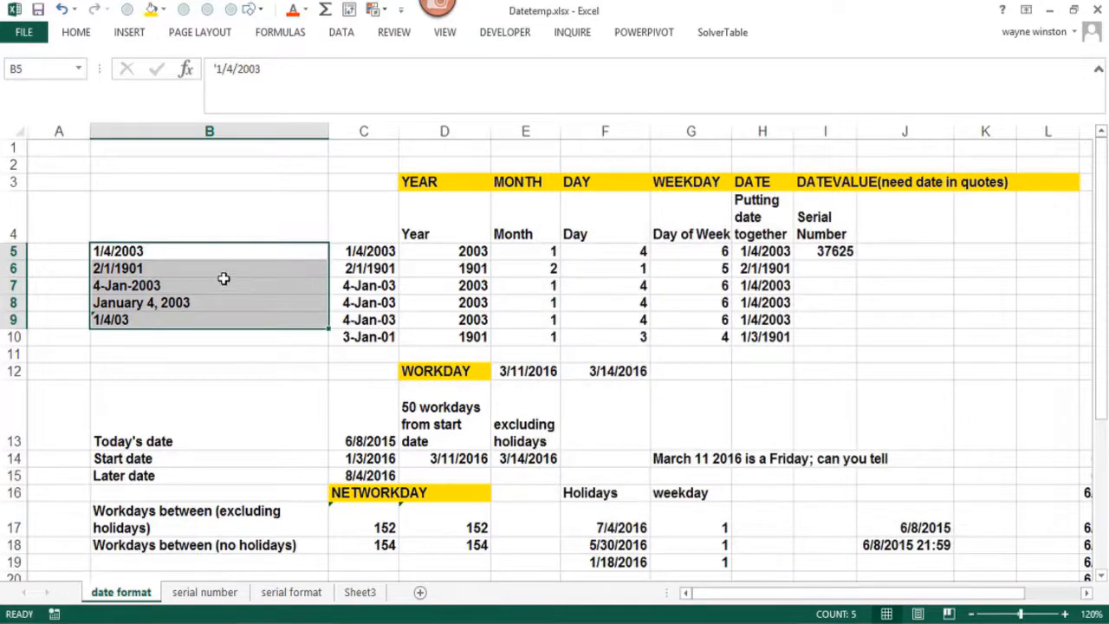
Step: Apply the General format to the dates in C5:C10 and compare their serial numbers with the text dates in column B
drag(254, 251, 253, 315)
drag(345, 256, 357, 337)
key(ctrl+1)
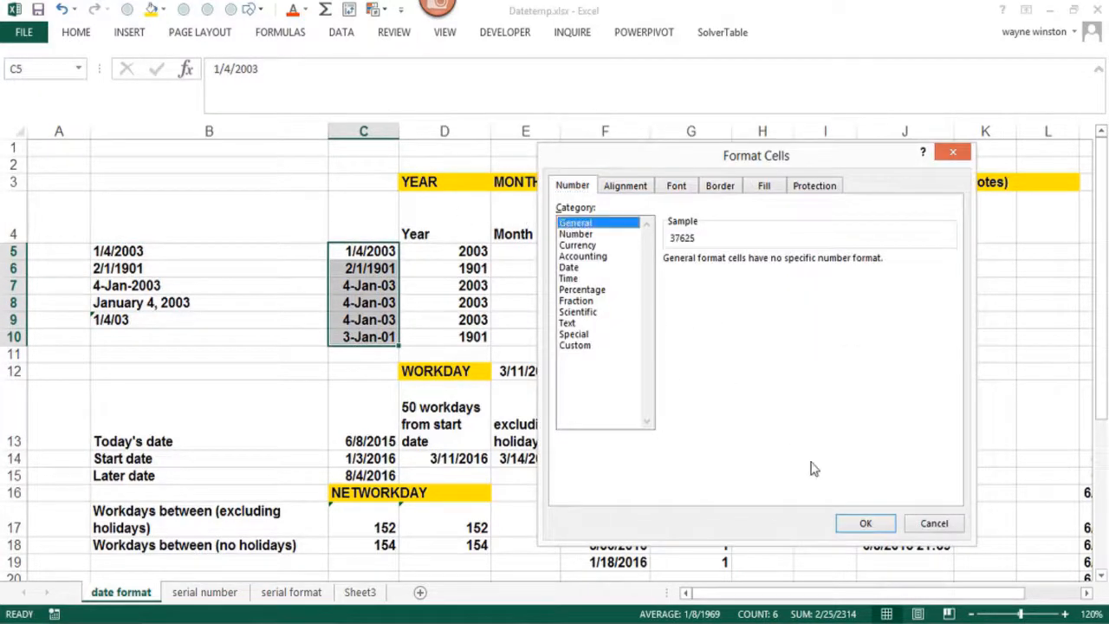
click(861, 523)
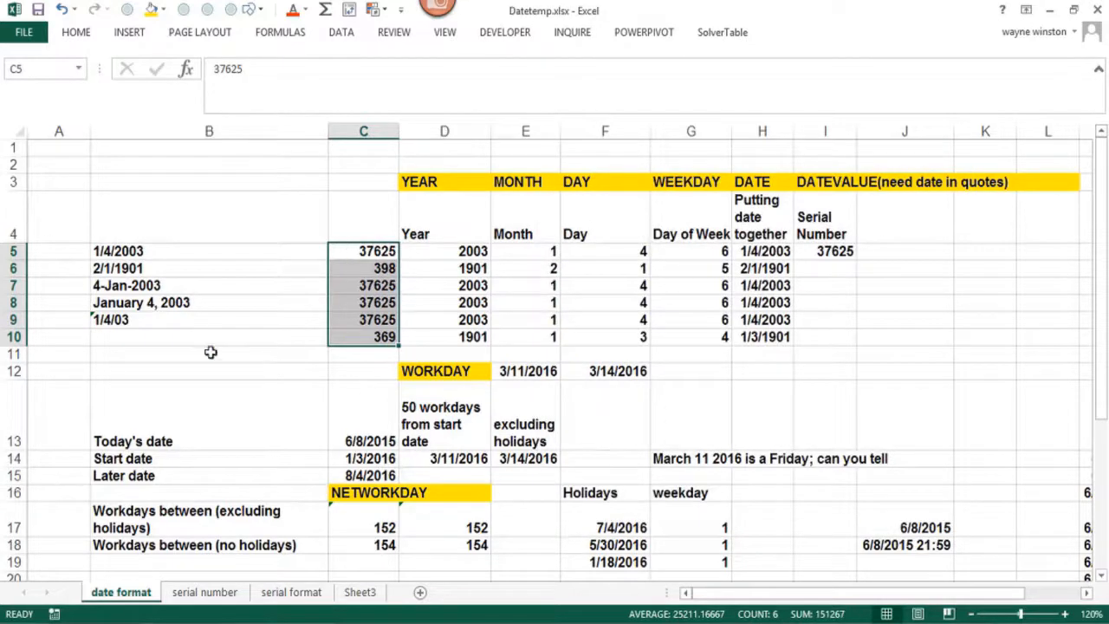
click(211, 352)
click(182, 265)
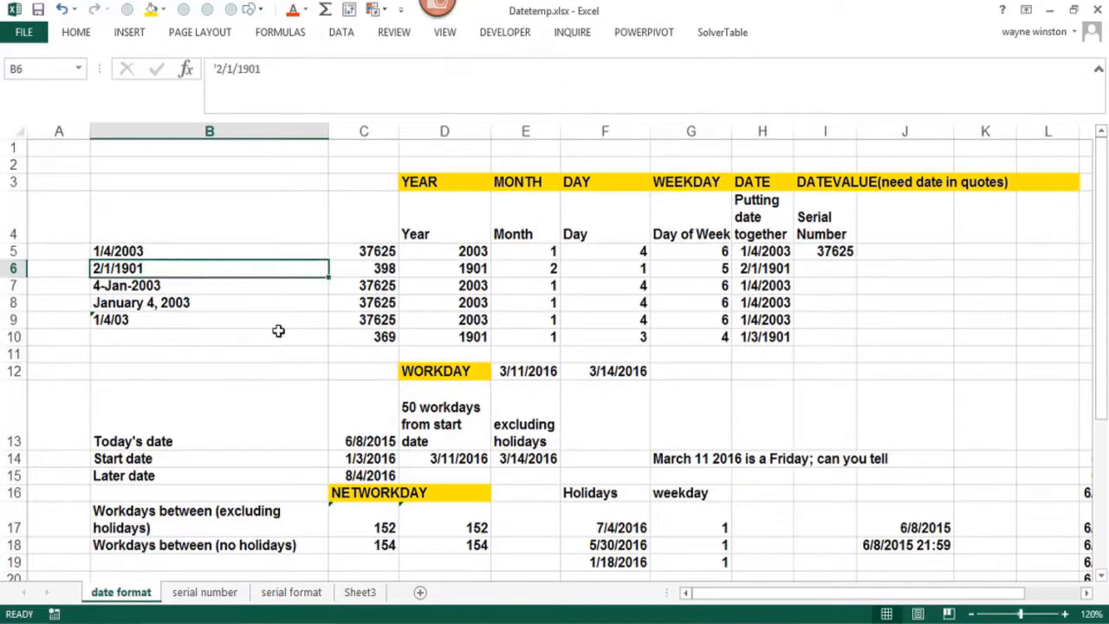
click(355, 339)
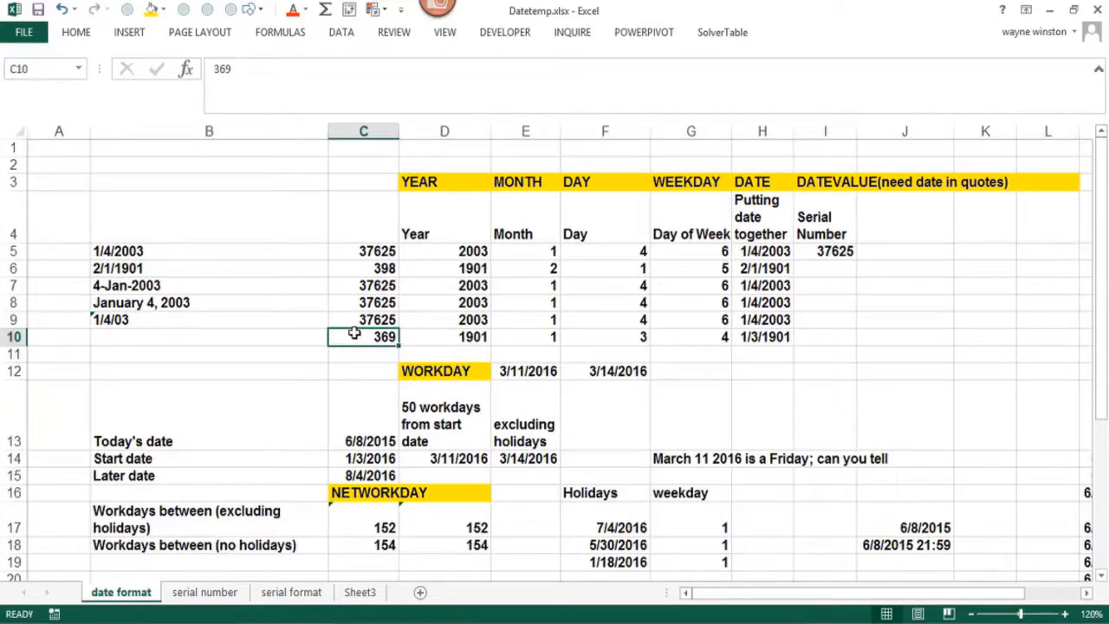
Step: Format the serial numbers in C5:C10 as dates of the 3/14/2012 type
drag(354, 248, 353, 342)
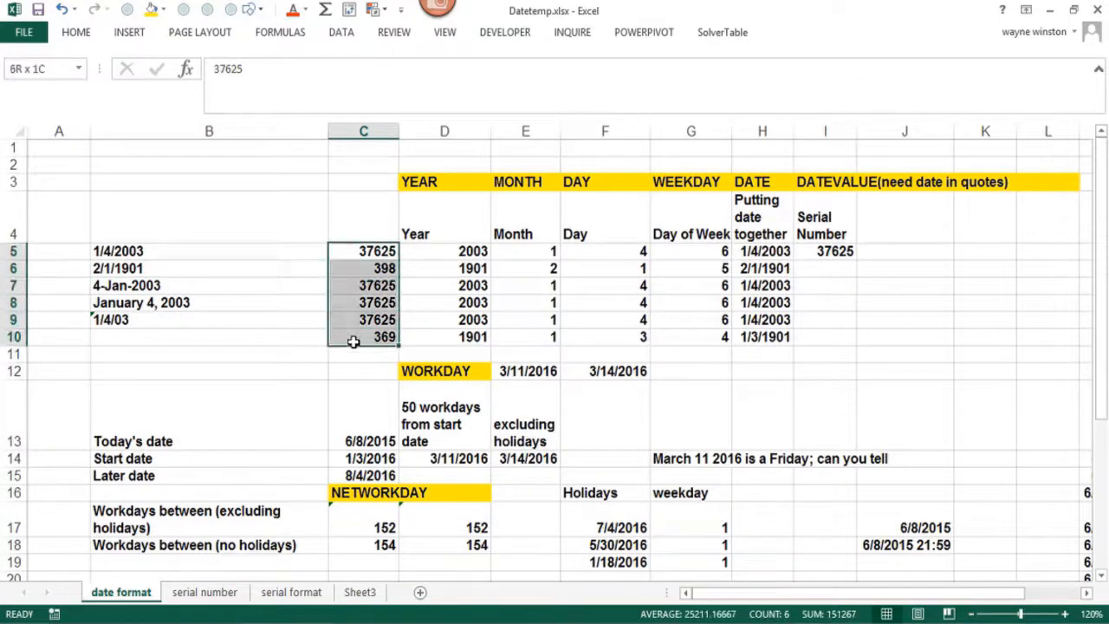
key(ctrl+1)
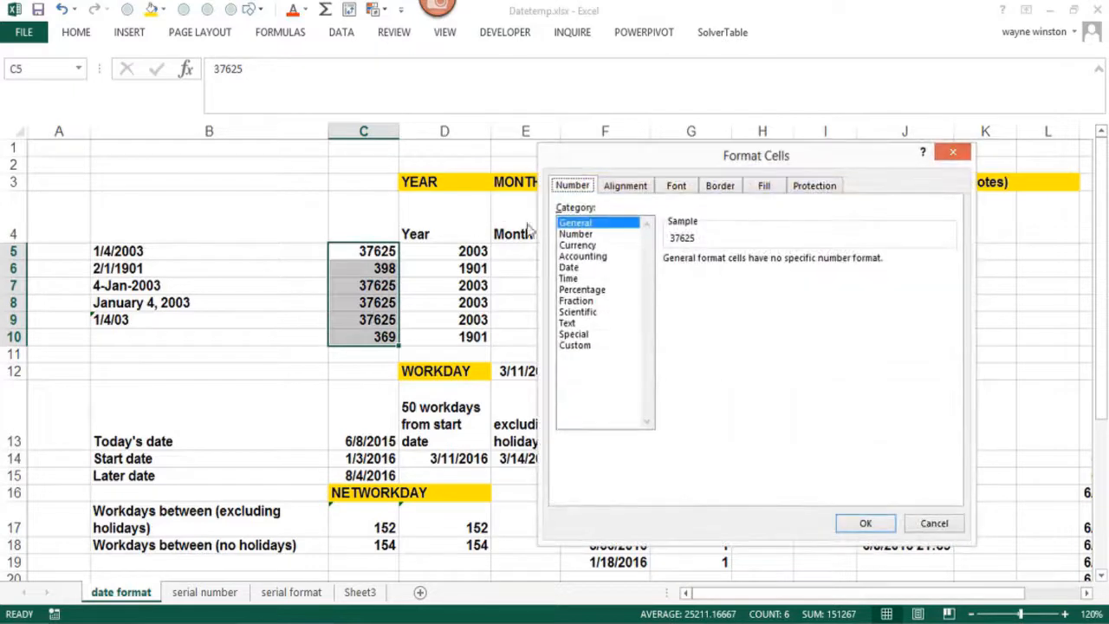
click(574, 259)
click(609, 268)
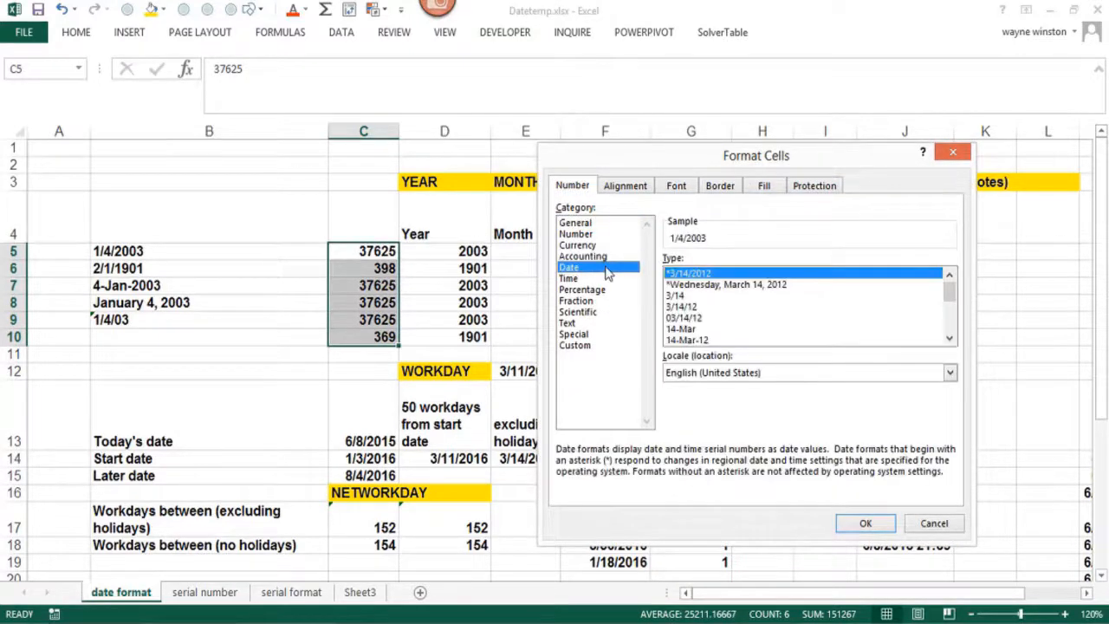
click(864, 523)
click(753, 395)
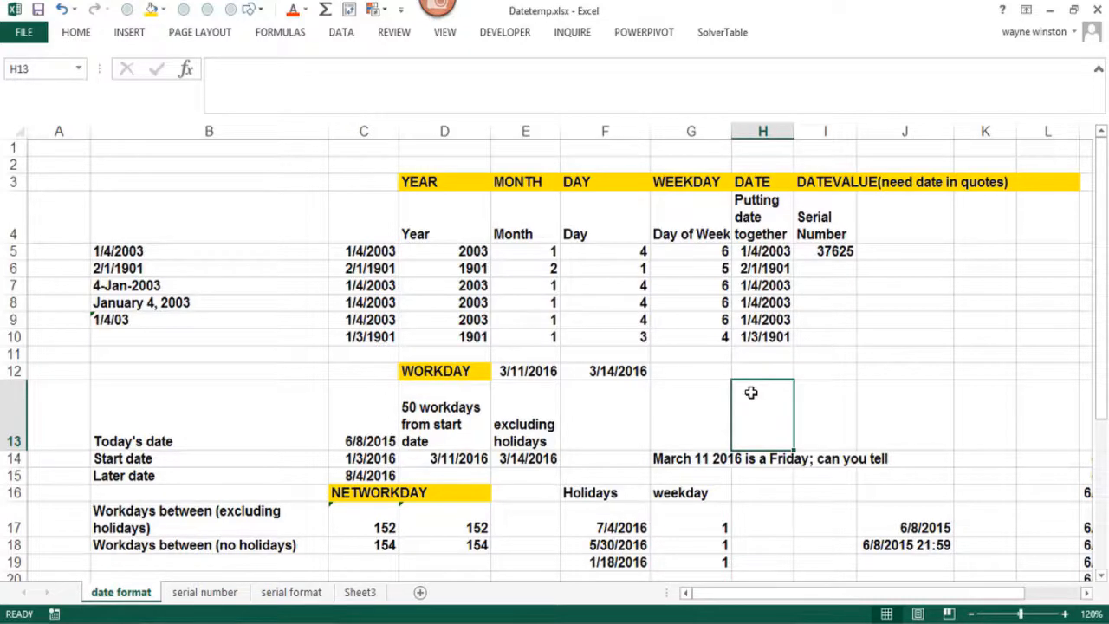
Step: Browse the Date & Time functions in the Insert Function dialog and close it without inserting one
click(185, 69)
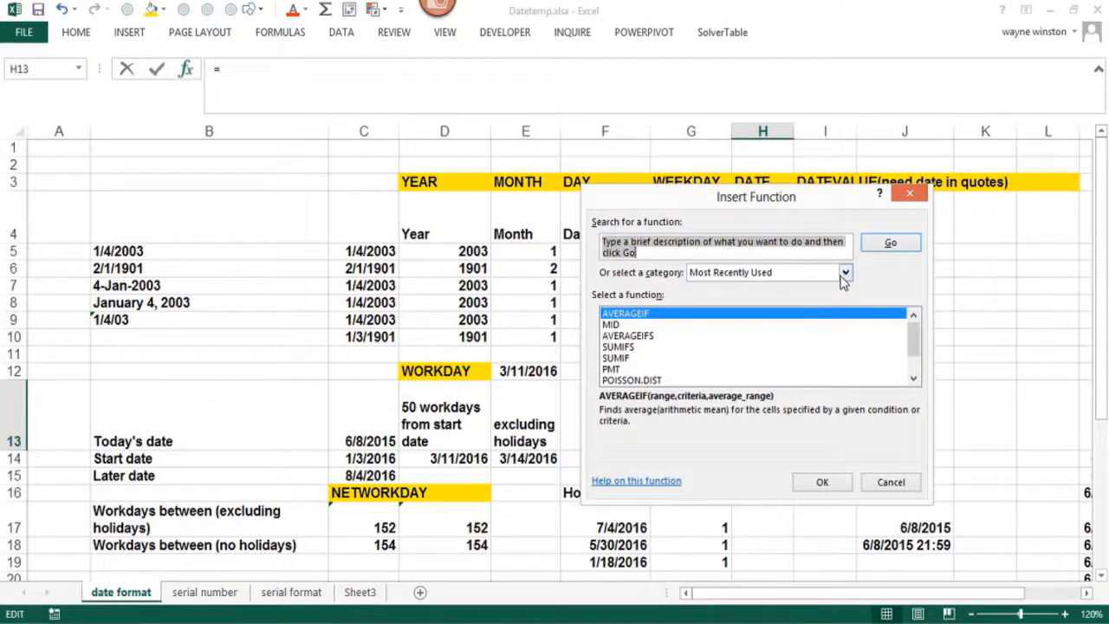
click(845, 272)
click(757, 324)
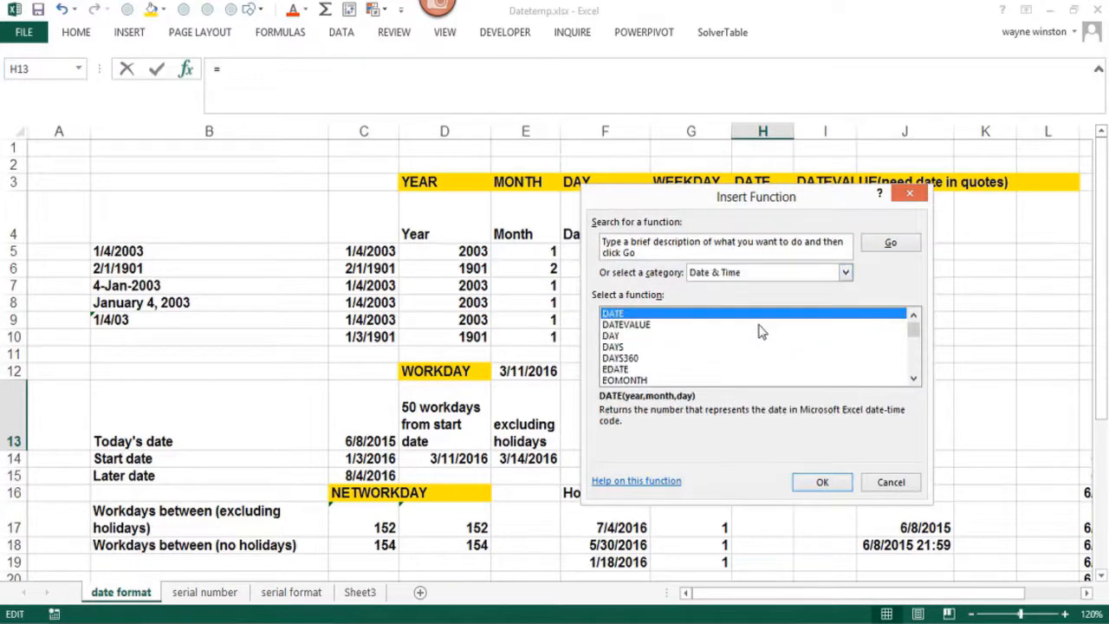
drag(914, 341, 883, 331)
click(910, 198)
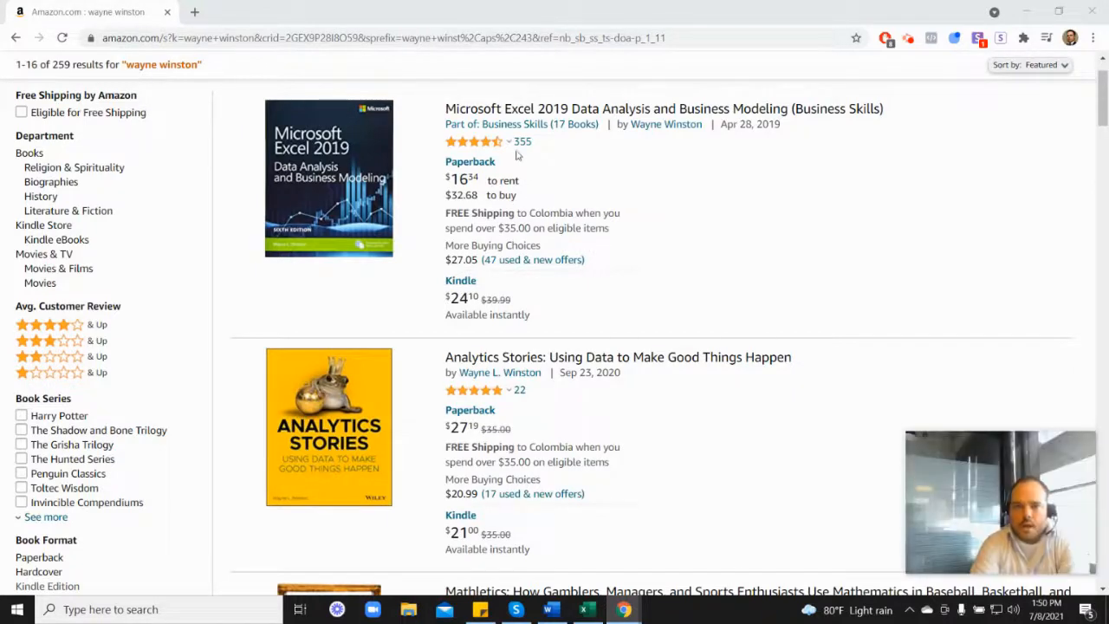
Step: Look through the author's books in the Amazon results and examine the rating breakdown of Marketing Analytics
mouse_move(475, 150)
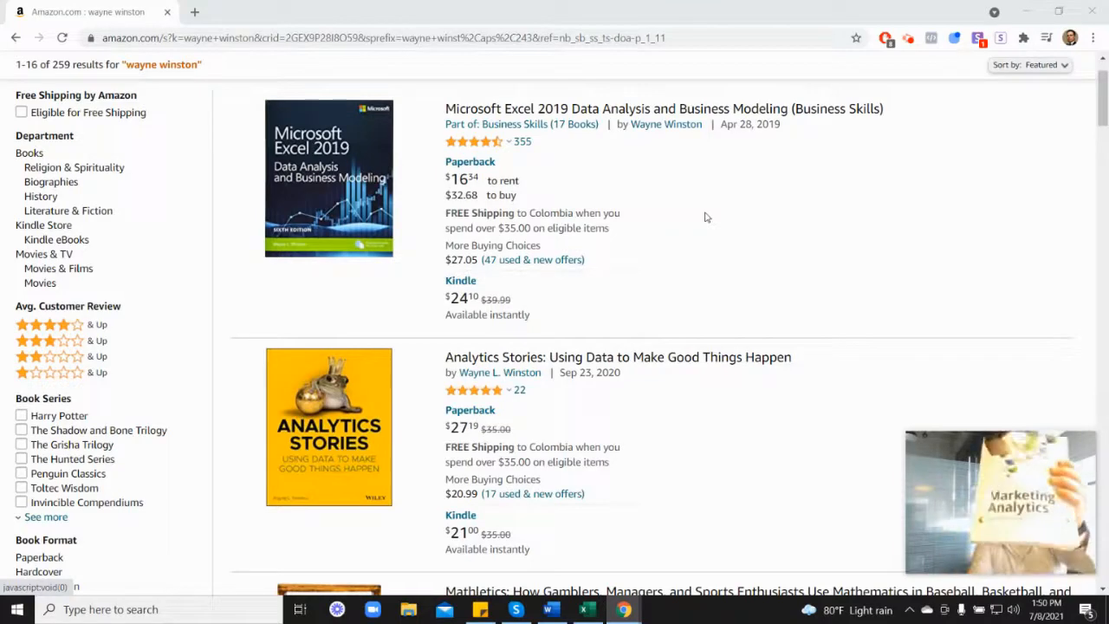
scroll(991, 356, down, 6)
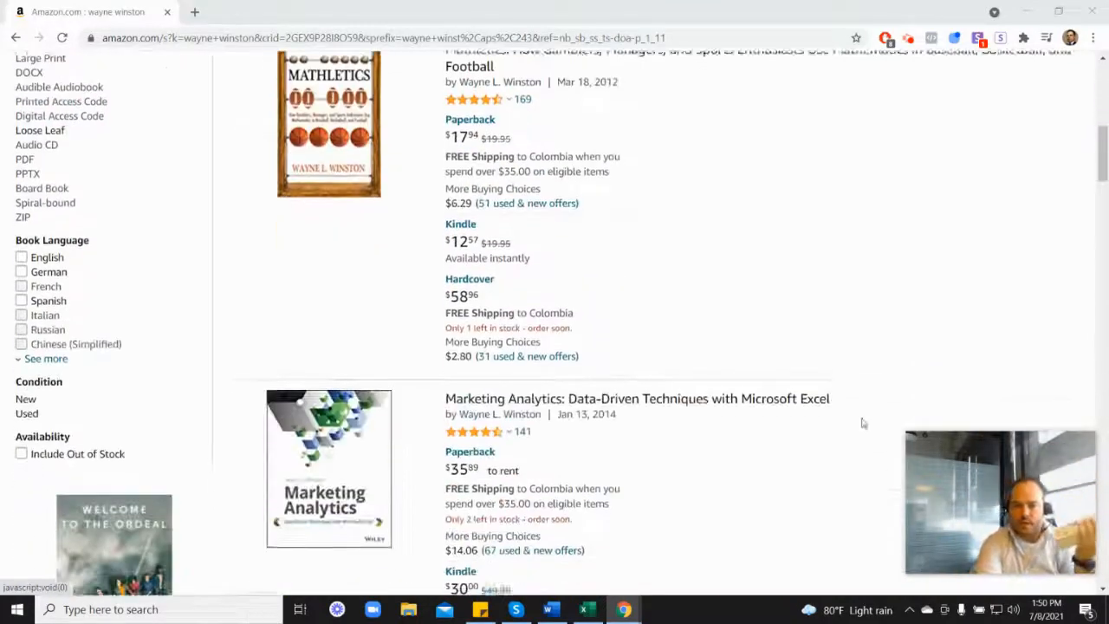
scroll(862, 423, down, 1)
mouse_move(491, 326)
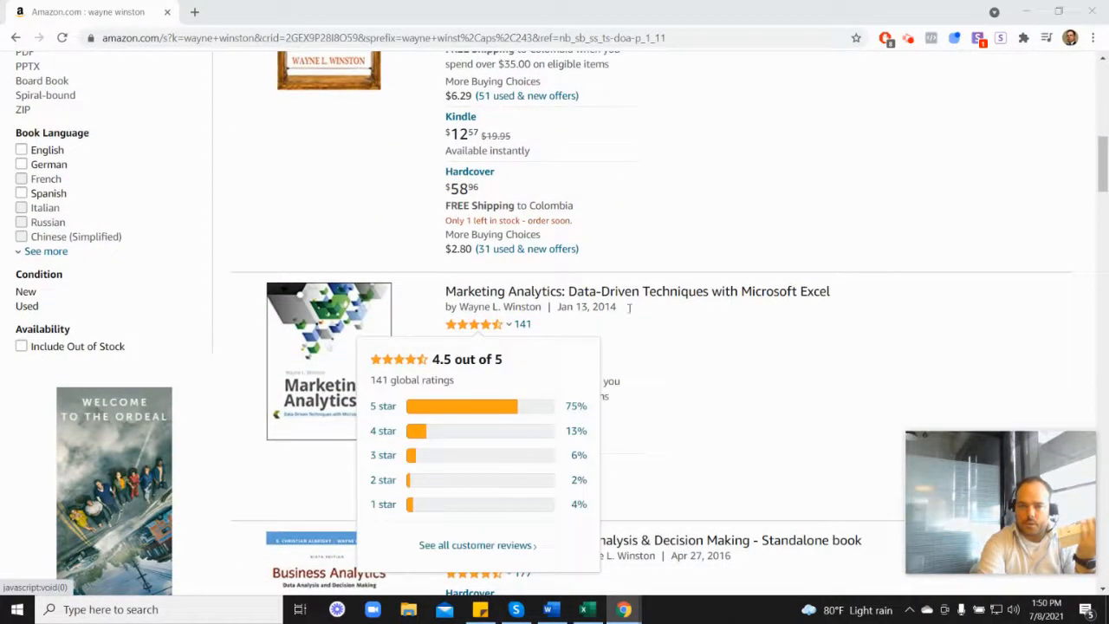
scroll(646, 330, up, 5)
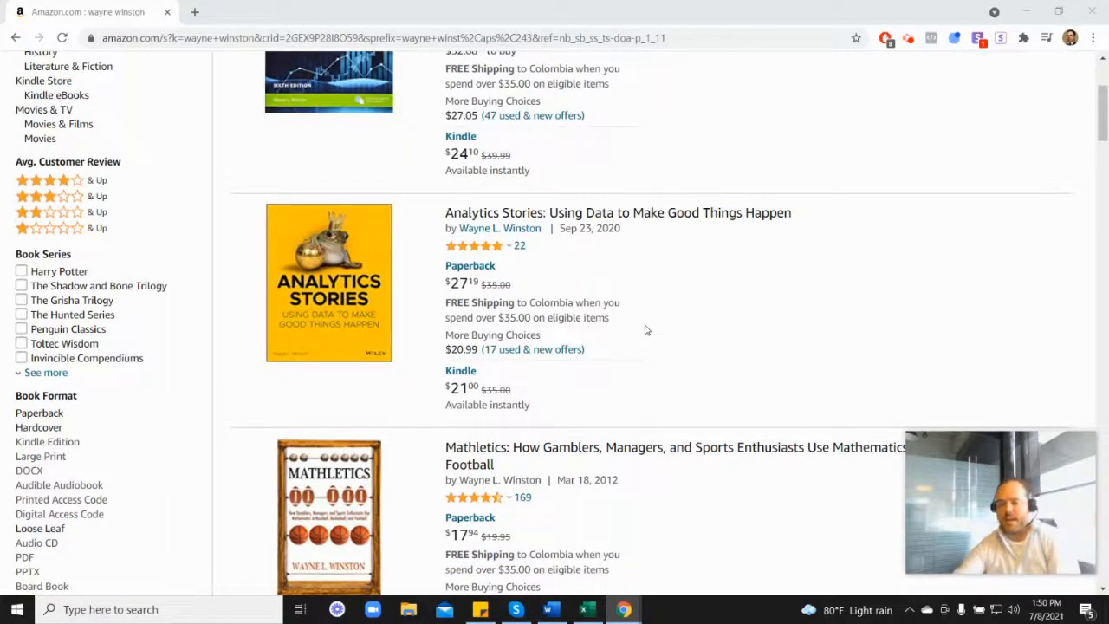